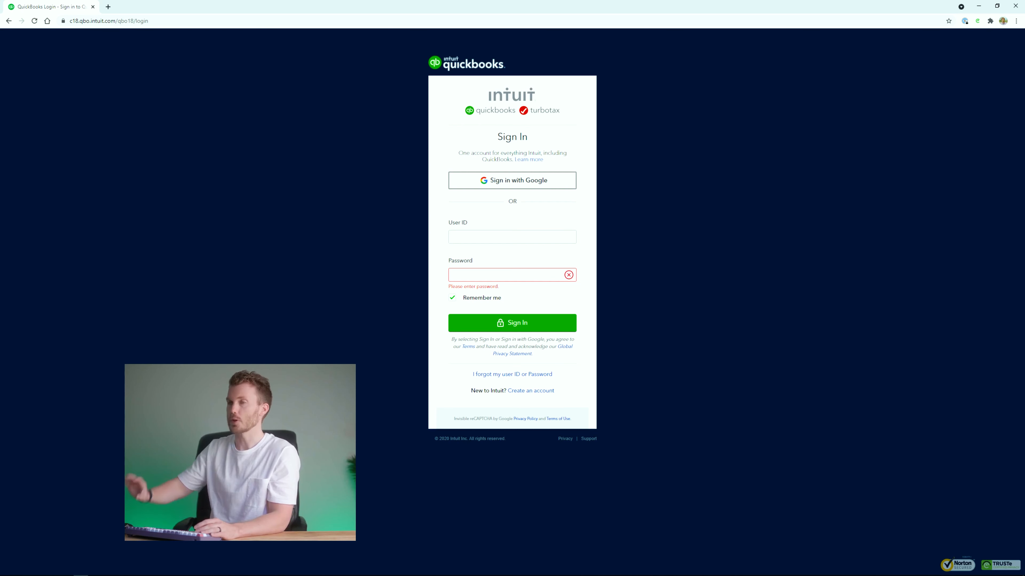
Copy the QuickBooks sign-in page address from Chrome and switch to ElectroNeek Studio Pro.
left_click(231, 20)
key("ctrl+c")
key("alt+Tab")
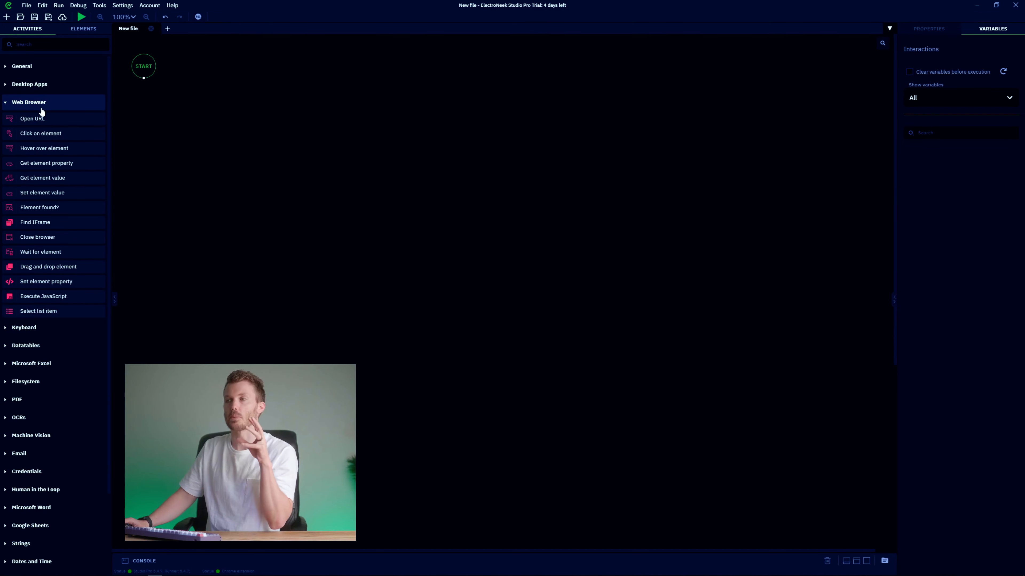
Add an Open URL step after START using the pasted QuickBooks login address.
left_click_drag(37, 119, 198, 133)
left_click_drag(154, 86, 167, 102)
left_click(960, 181)
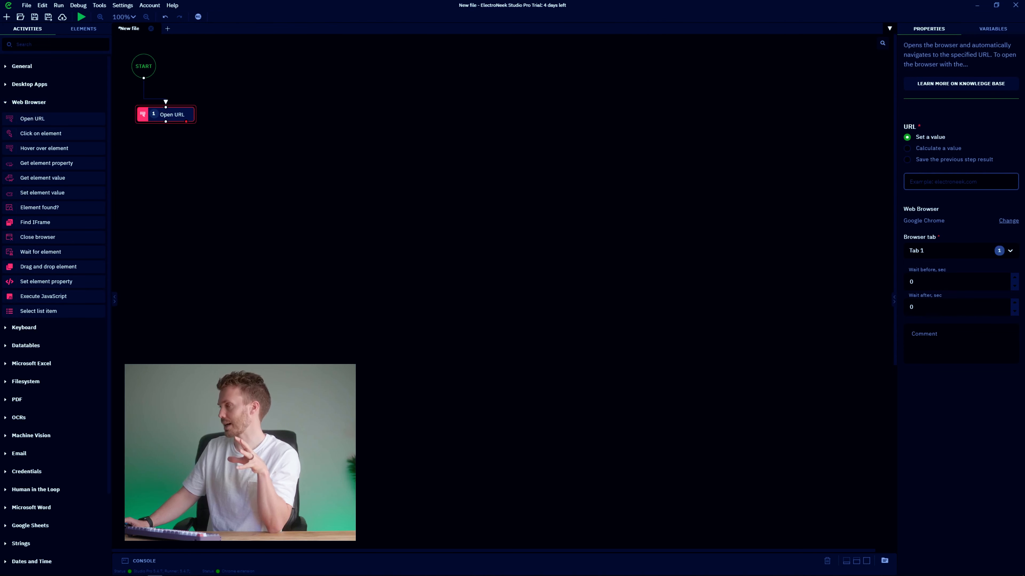
key("ctrl+v")
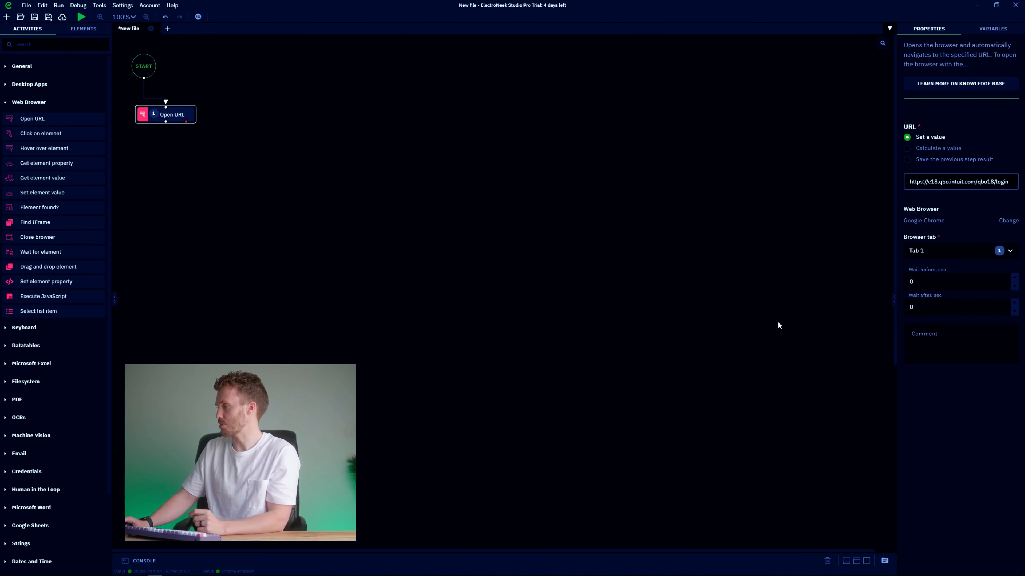
Test-run the bot to open the login page, then add a Set element value step below.
left_click(81, 17)
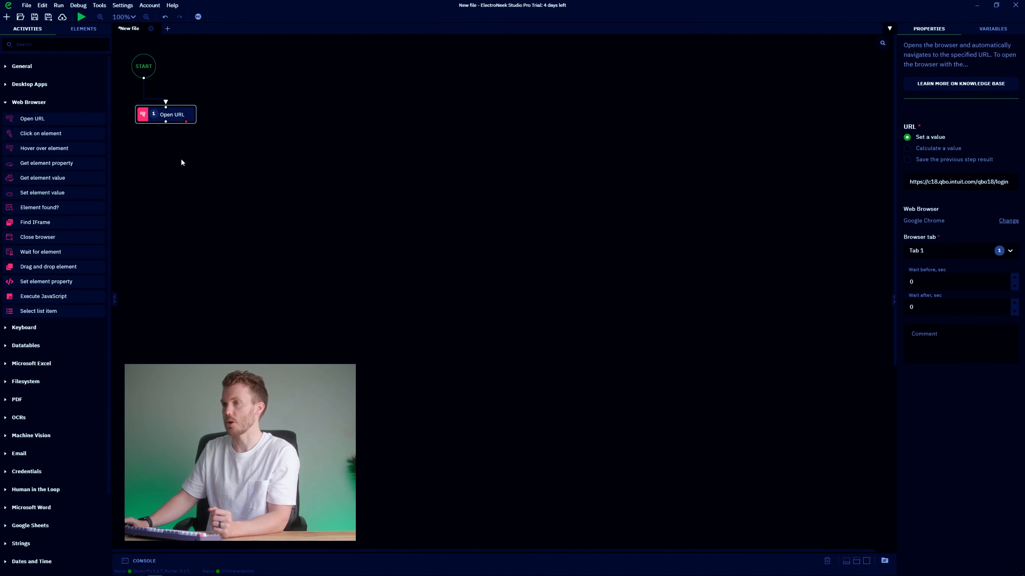
left_click(81, 569)
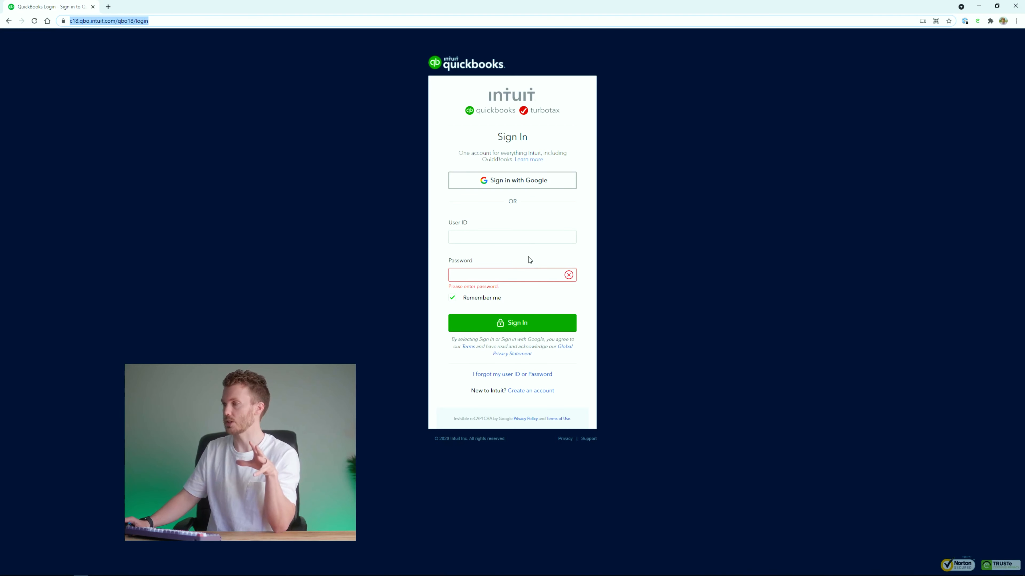
left_click(507, 221)
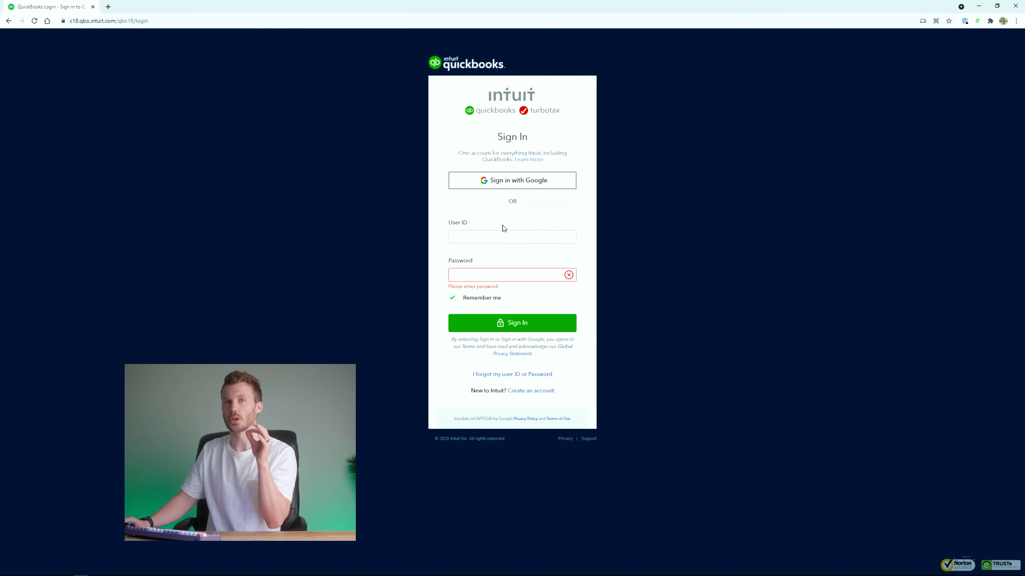
left_click(483, 239)
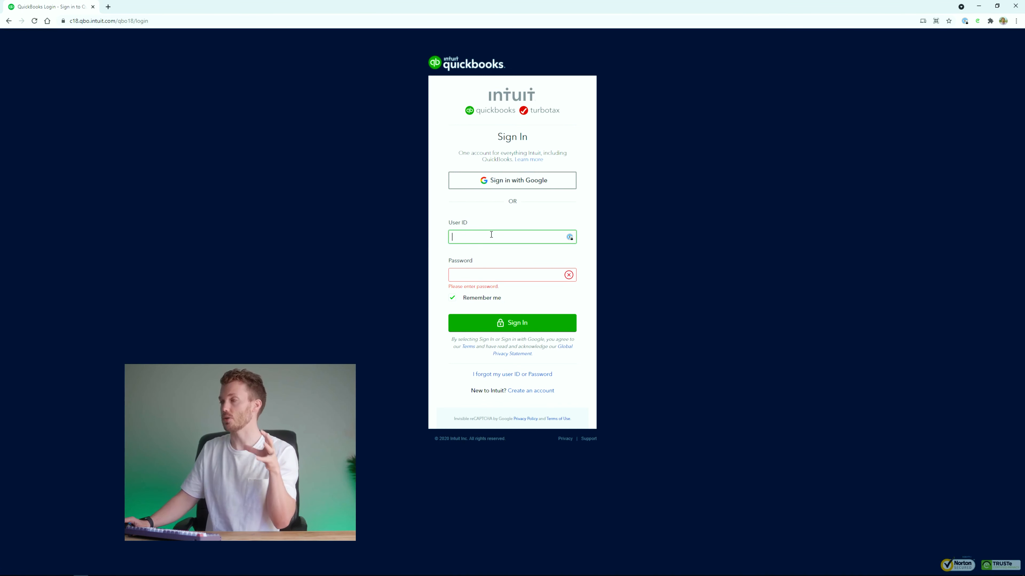
key("alt+Tab")
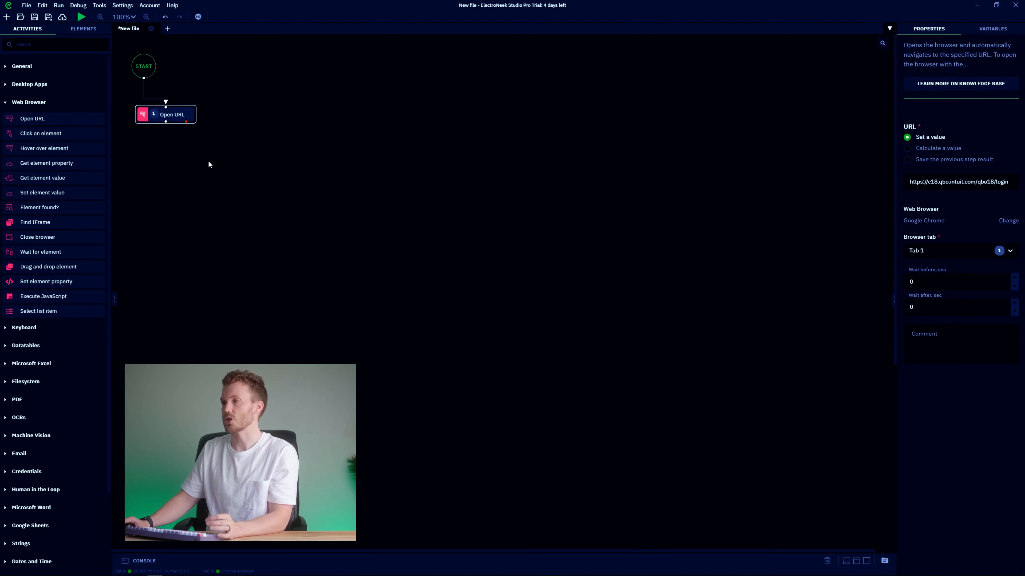
left_click_drag(51, 194, 228, 162)
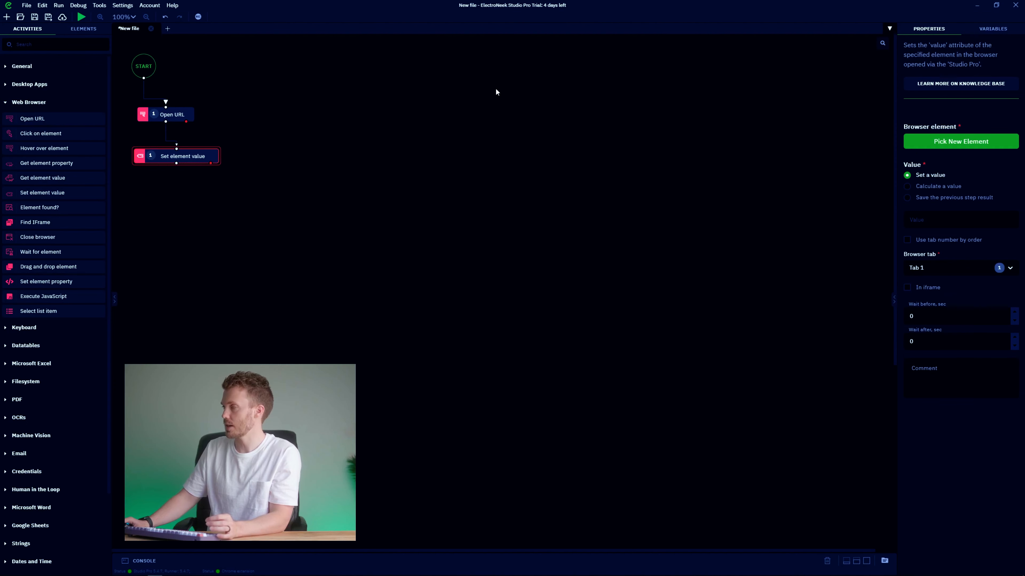
Pick the login page's User ID field as the target element and save it as 'User ID'.
left_click(173, 115)
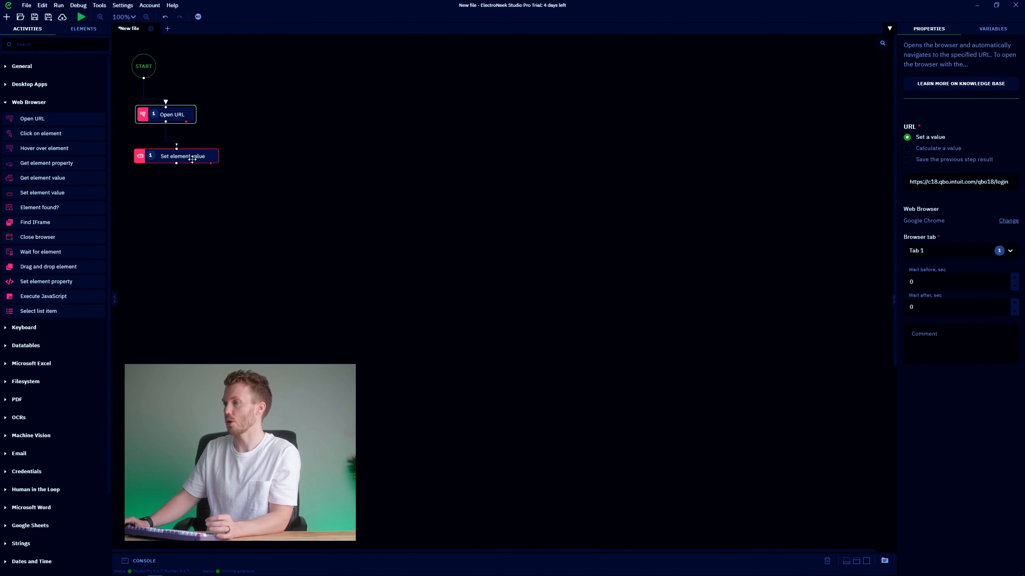
left_click(213, 158)
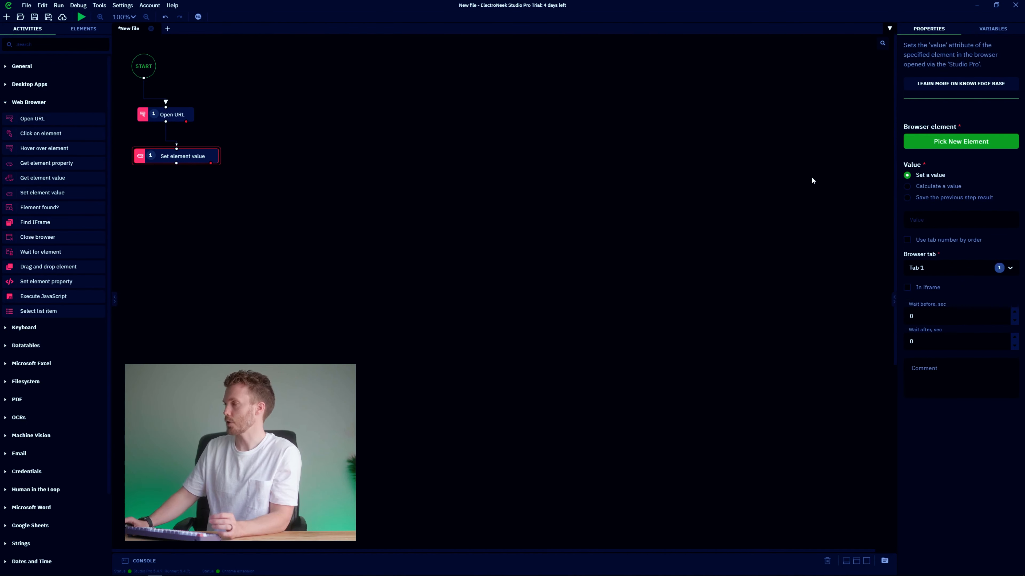
left_click(936, 145)
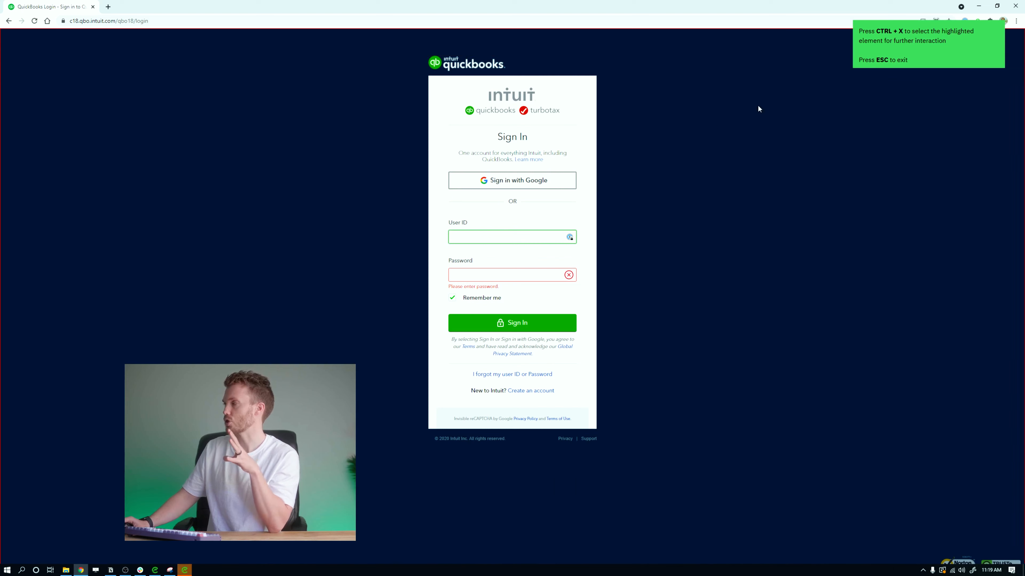
left_click(667, 188)
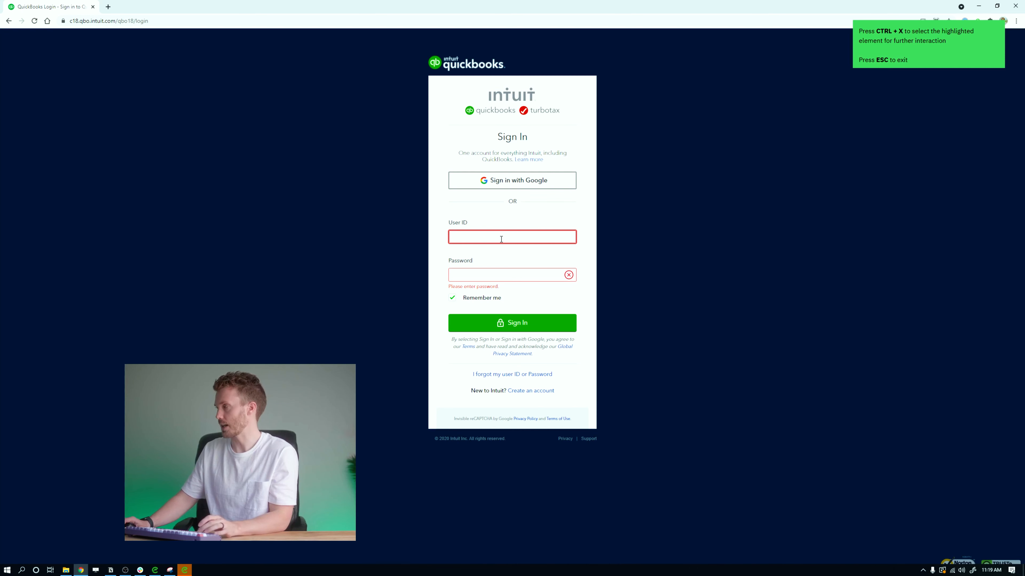
key("ctrl+x")
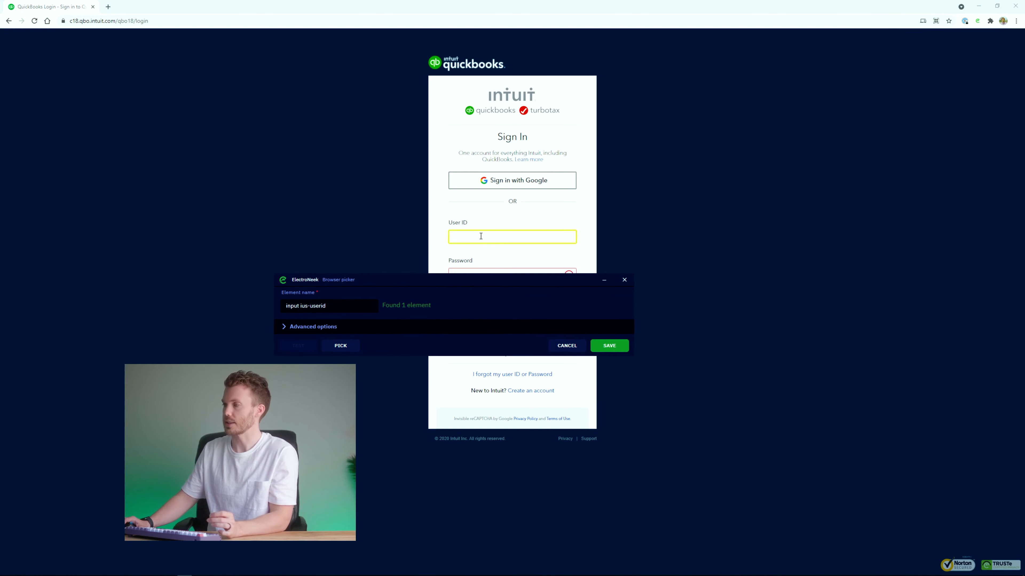
left_click_drag(343, 307, 282, 306)
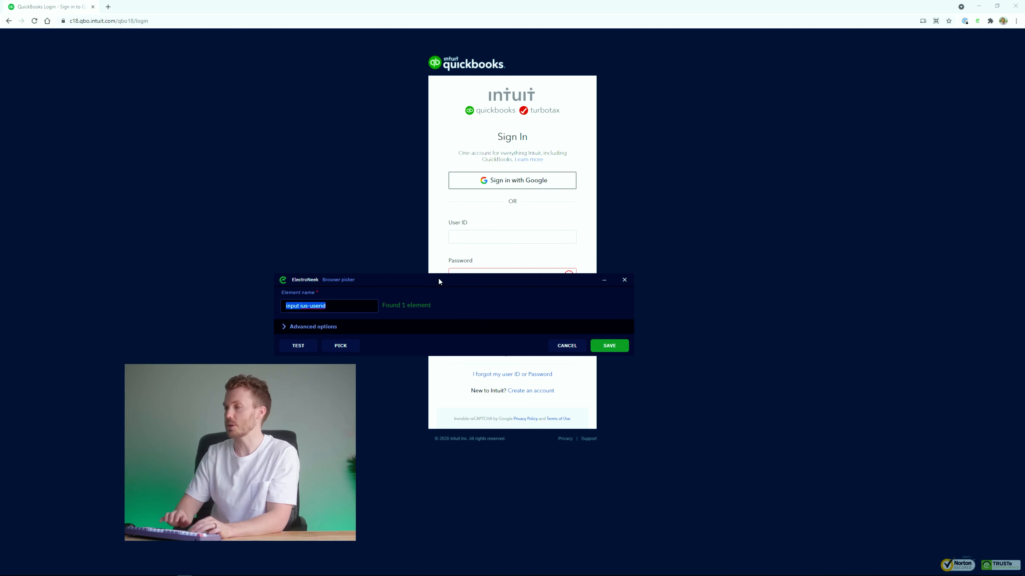
type("User ID")
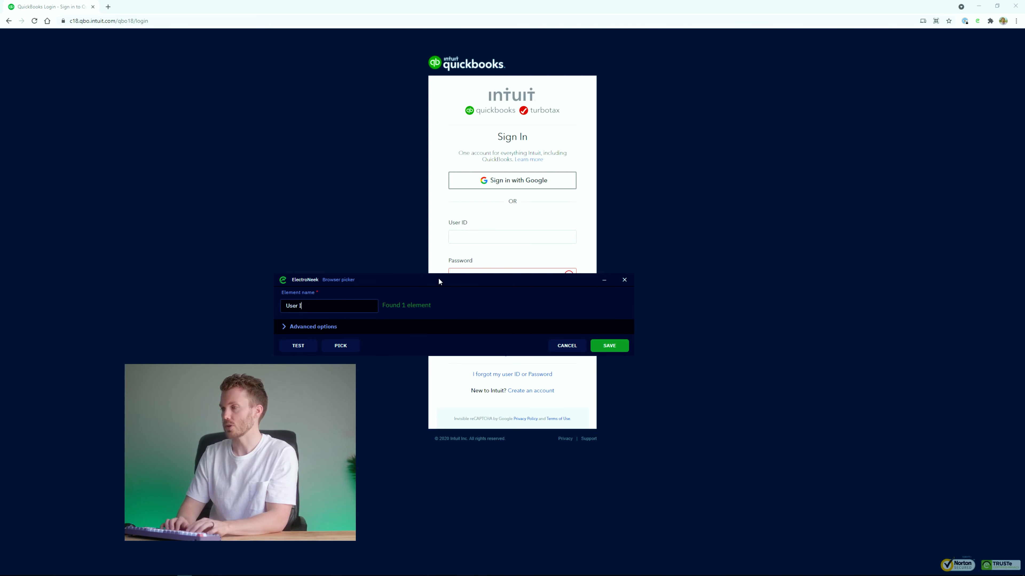
left_click(613, 347)
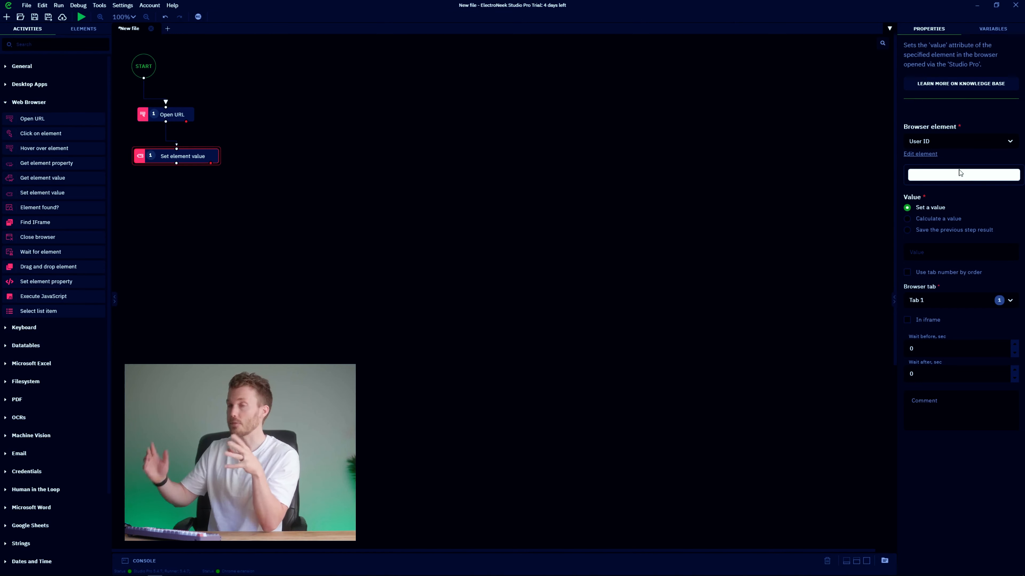
Enter the account's login e-mail address as the Set element value's value.
left_click(960, 252)
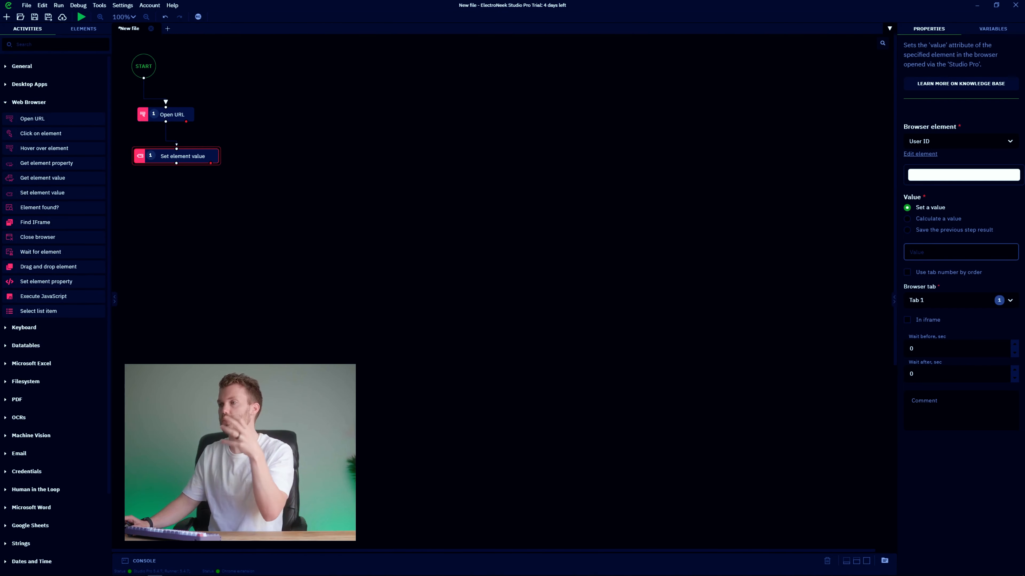
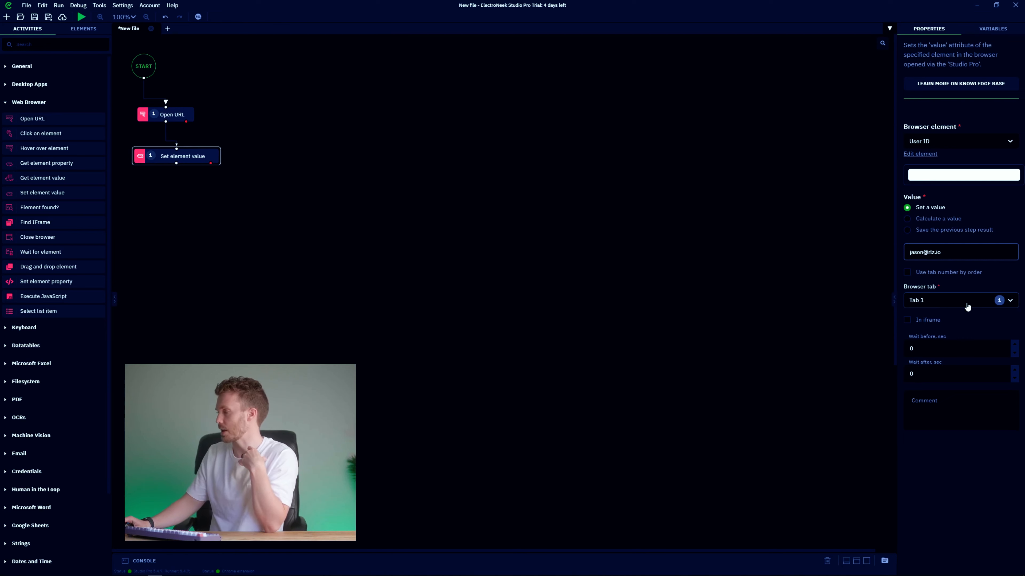
left_click(956, 348)
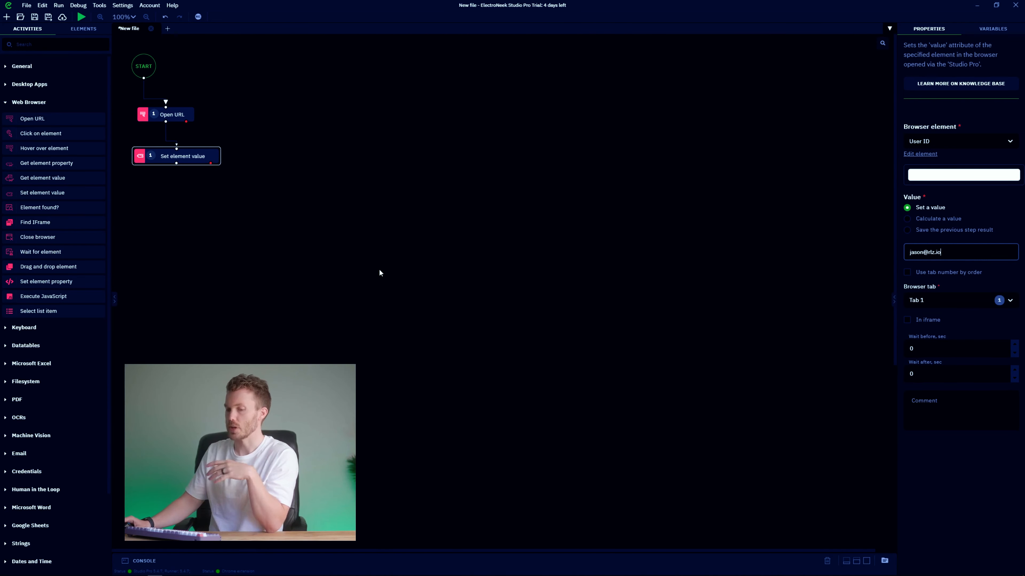
key("alt+Tab")
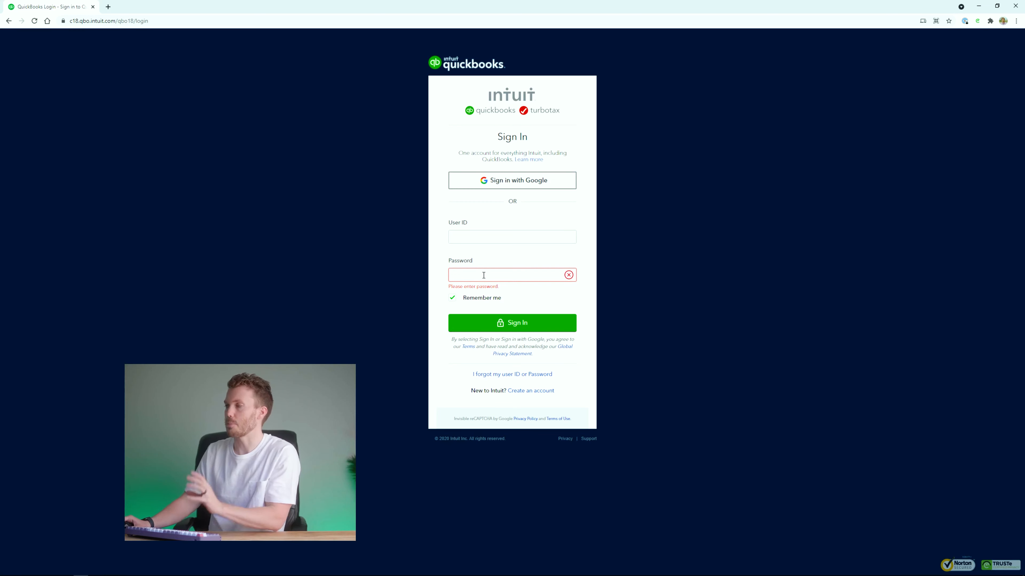
key("alt+Tab")
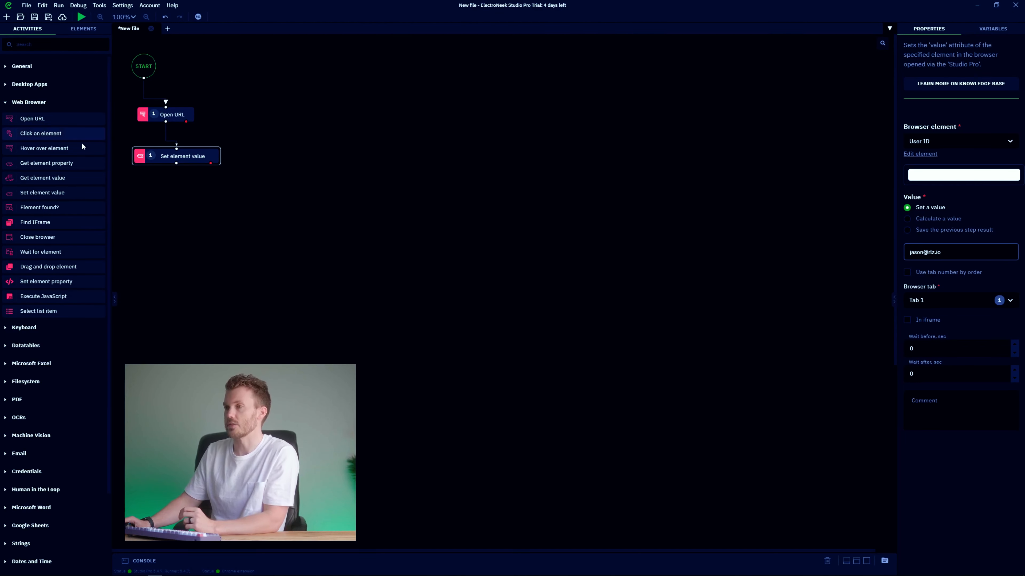
Add a Click on element step targeting the password field, saved as 'Password Field'.
left_click_drag(44, 137, 190, 203)
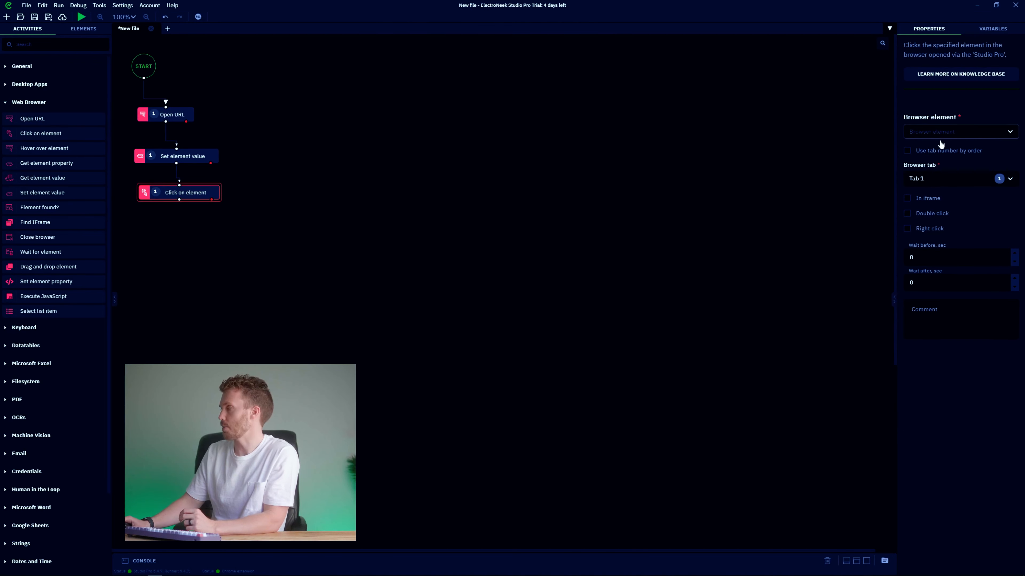
left_click(1009, 138)
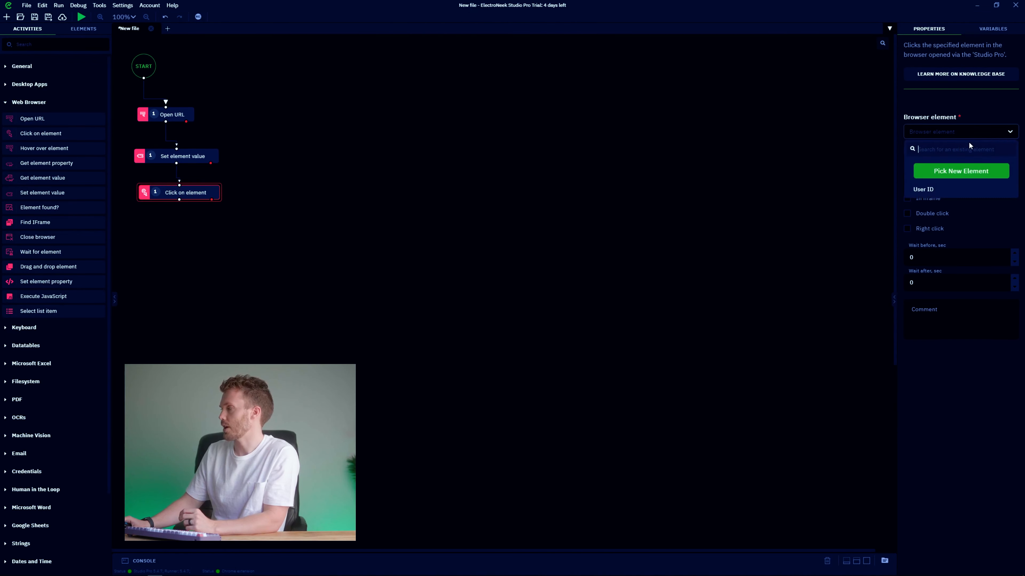
left_click(960, 171)
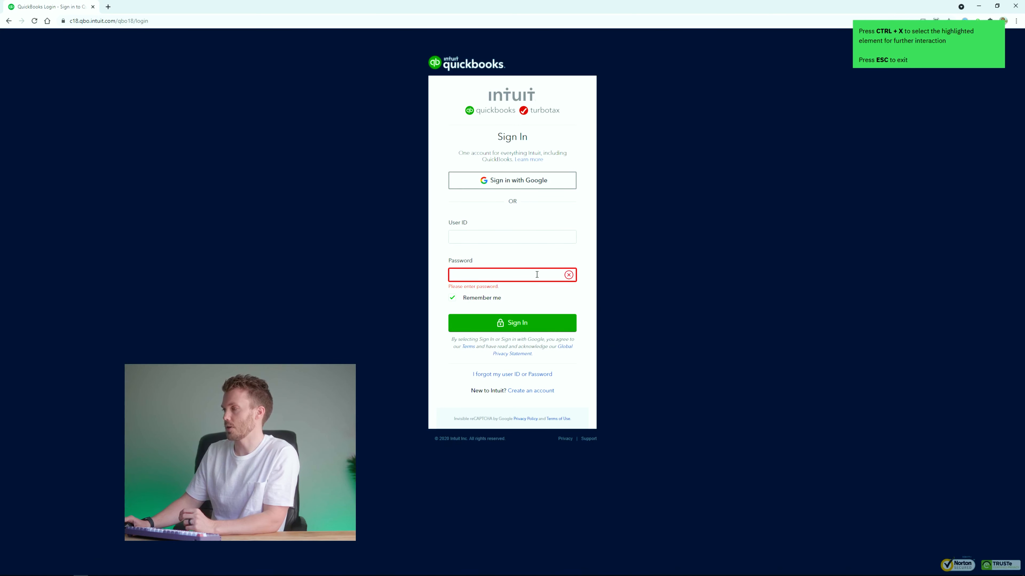
key("ctrl+x")
key("ctrl+a")
type("Passwo")
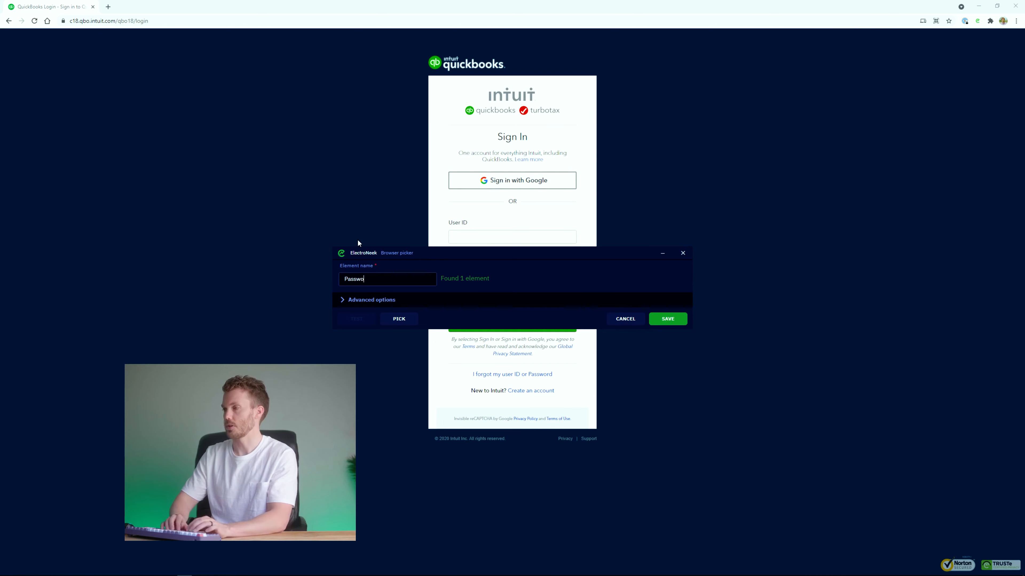
type("rd Field")
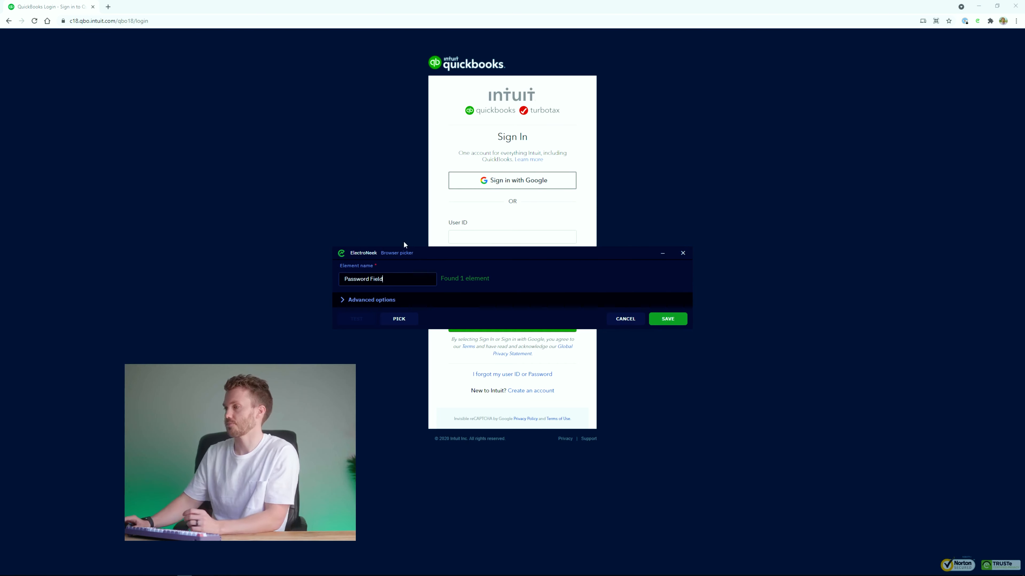
left_click(663, 323)
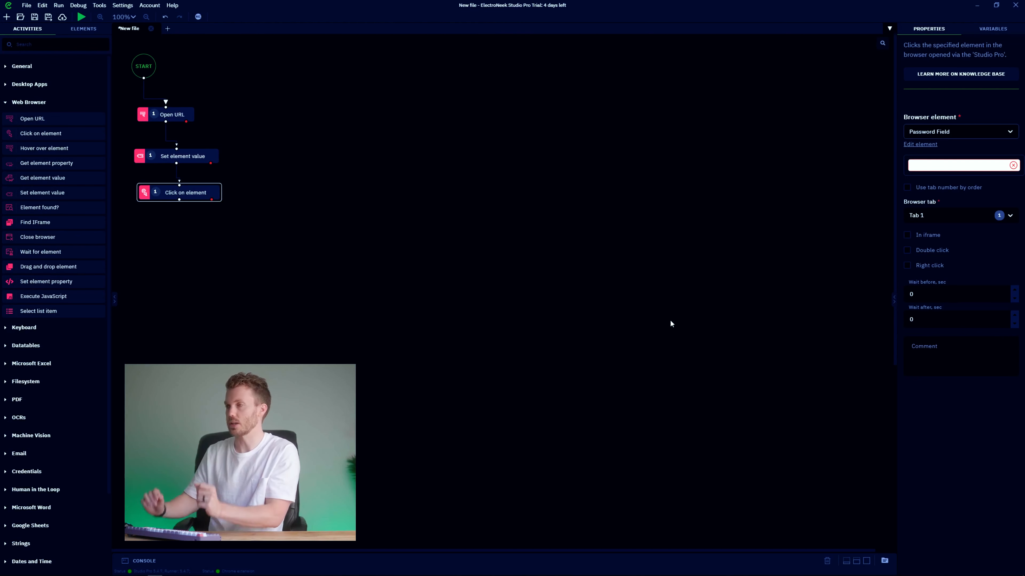
left_click(126, 9)
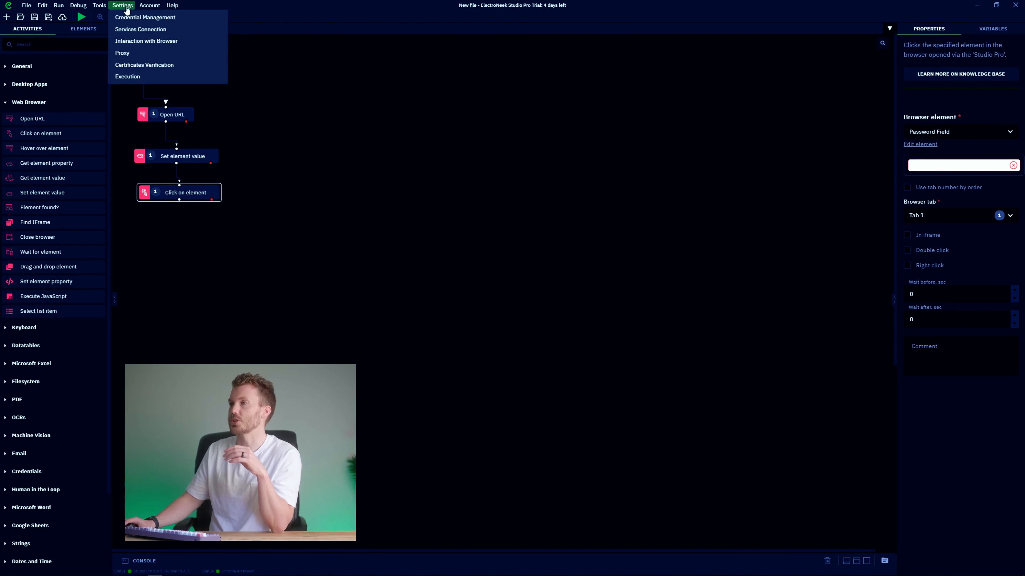
Add a Get password step below Click on element, fetching the stored QBO login's password.
left_click(130, 22)
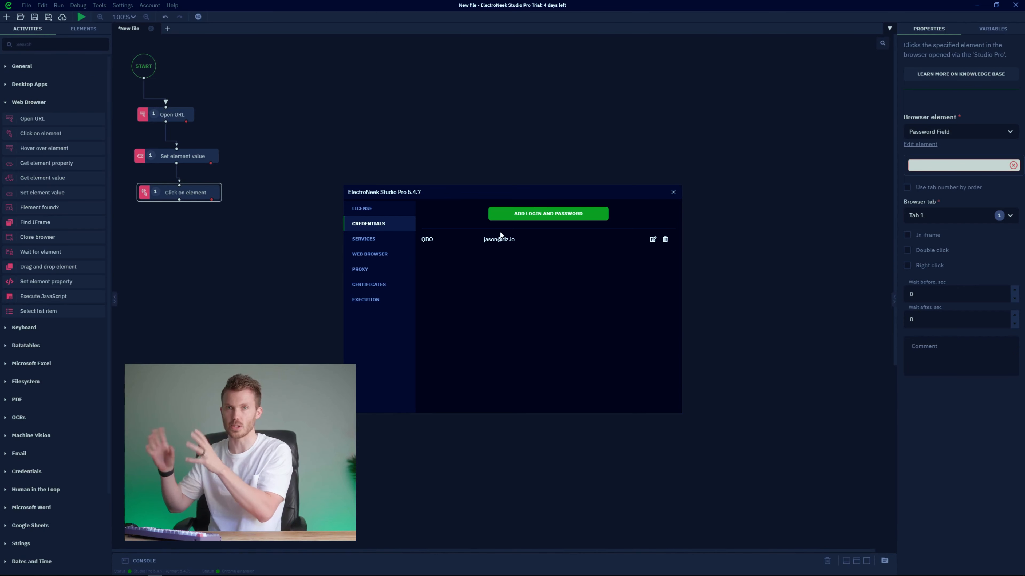
left_click(672, 193)
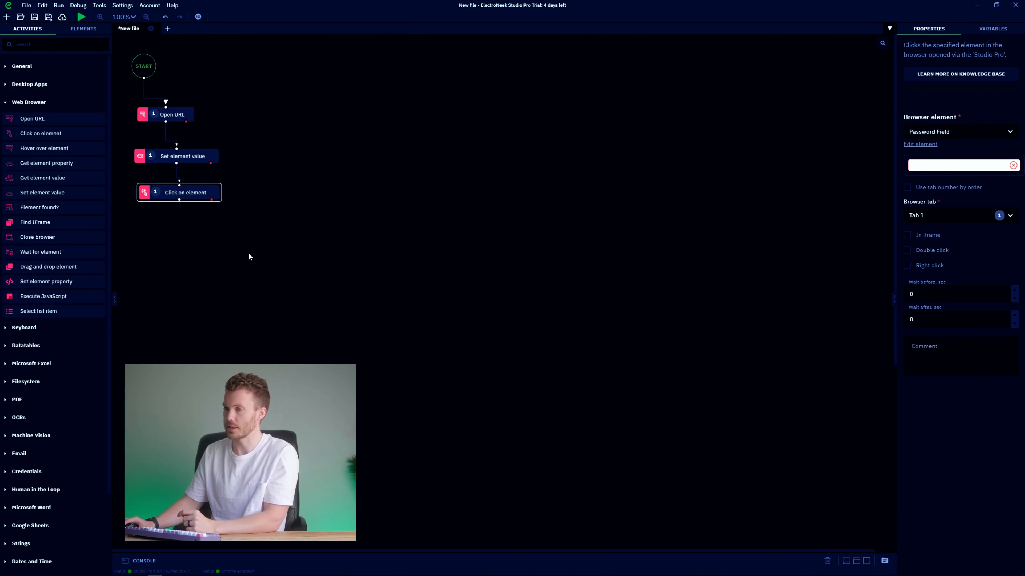
left_click(30, 471)
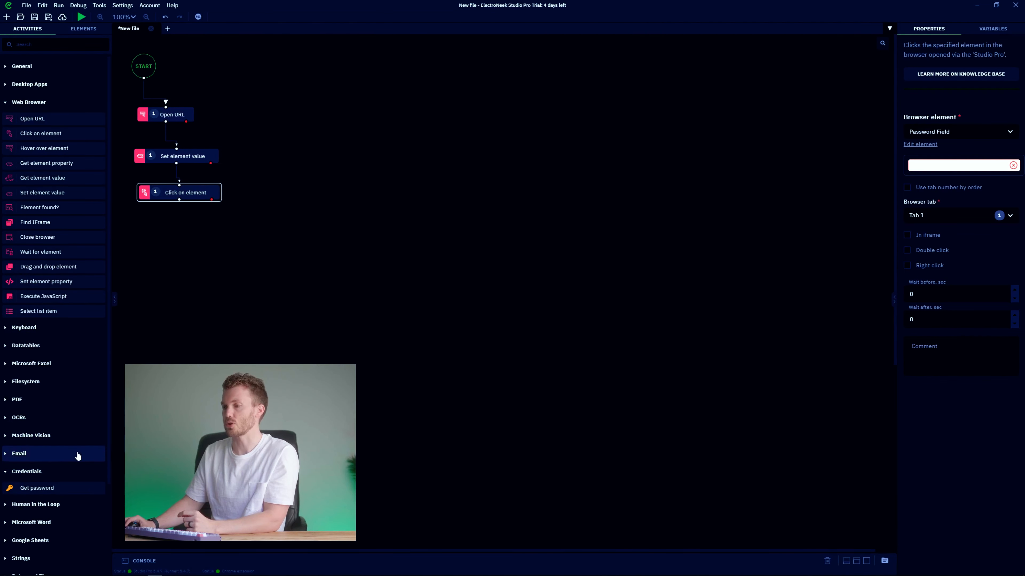
left_click_drag(36, 488, 195, 218)
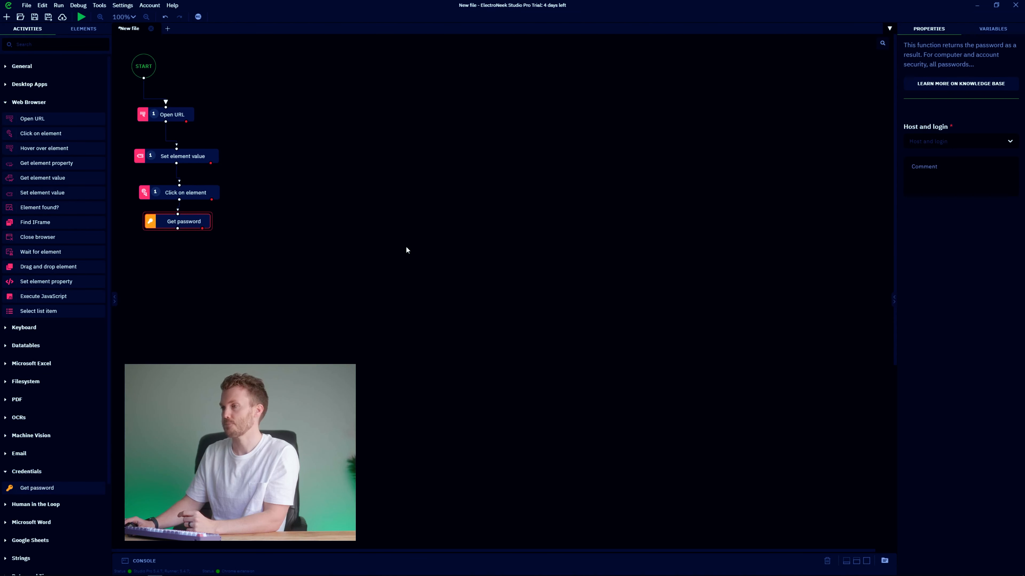
left_click(916, 145)
left_click(928, 174)
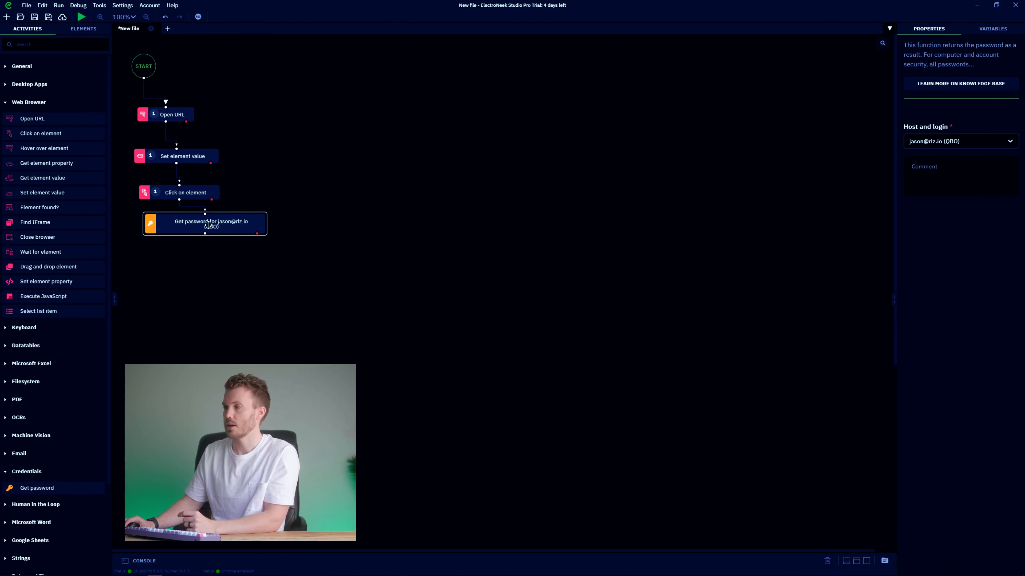
left_click_drag(208, 225, 187, 226)
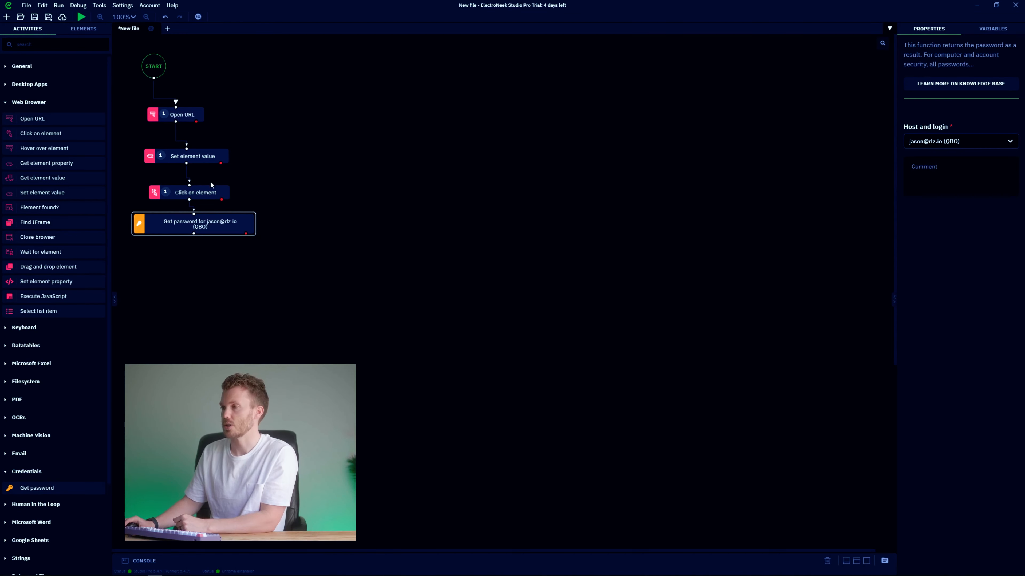
left_click(214, 192)
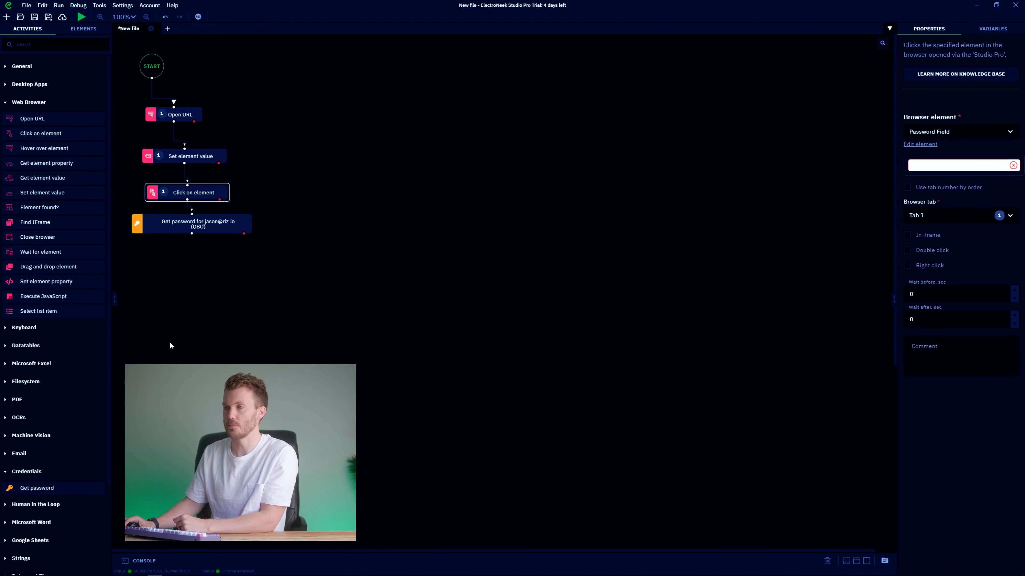
left_click(37, 327)
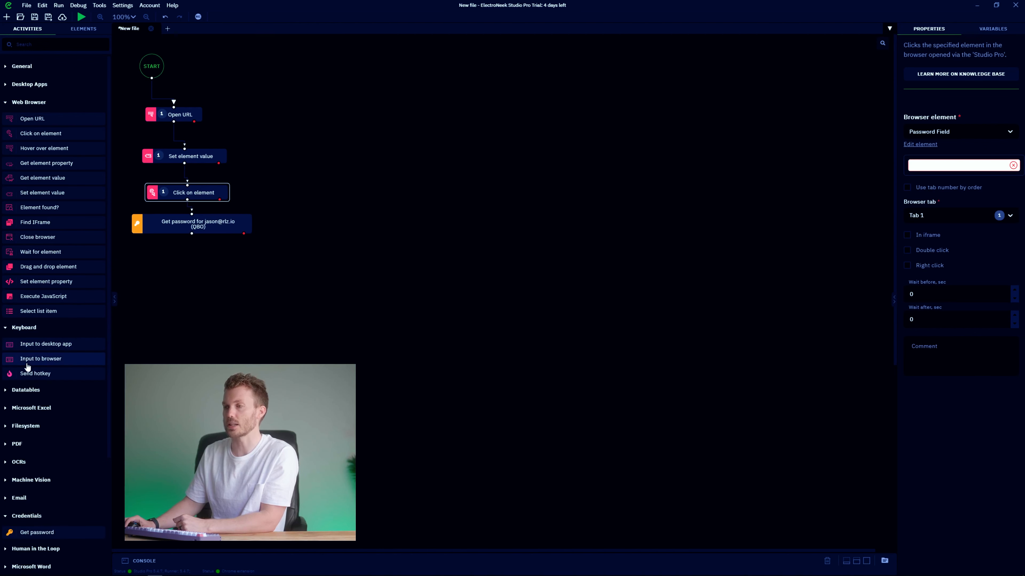
Add an Input to browser step typing the previous step's result into Password Field, connected after Get password.
left_click_drag(31, 363, 203, 258)
left_click(199, 227)
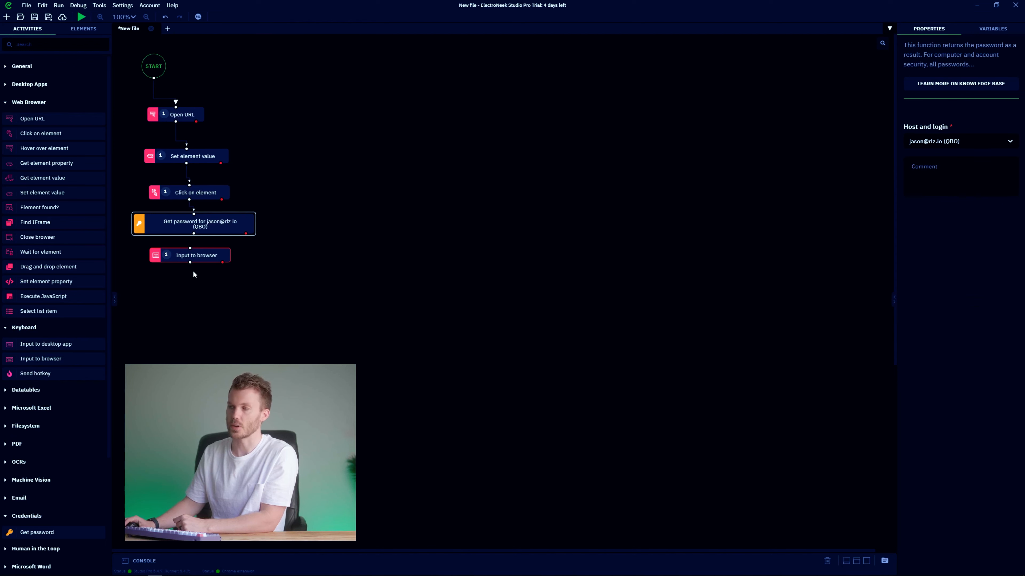
left_click(202, 253)
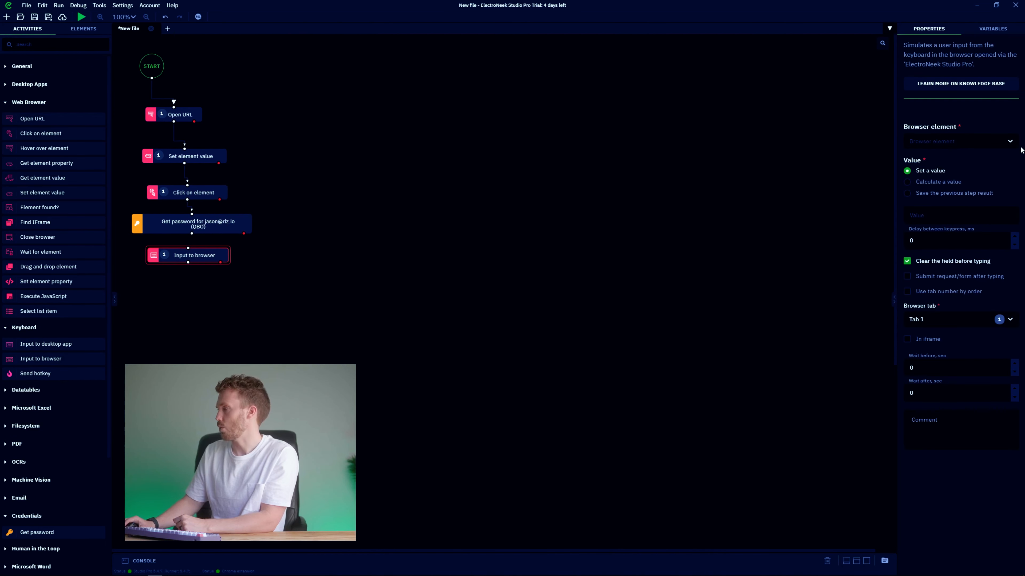
left_click(1007, 149)
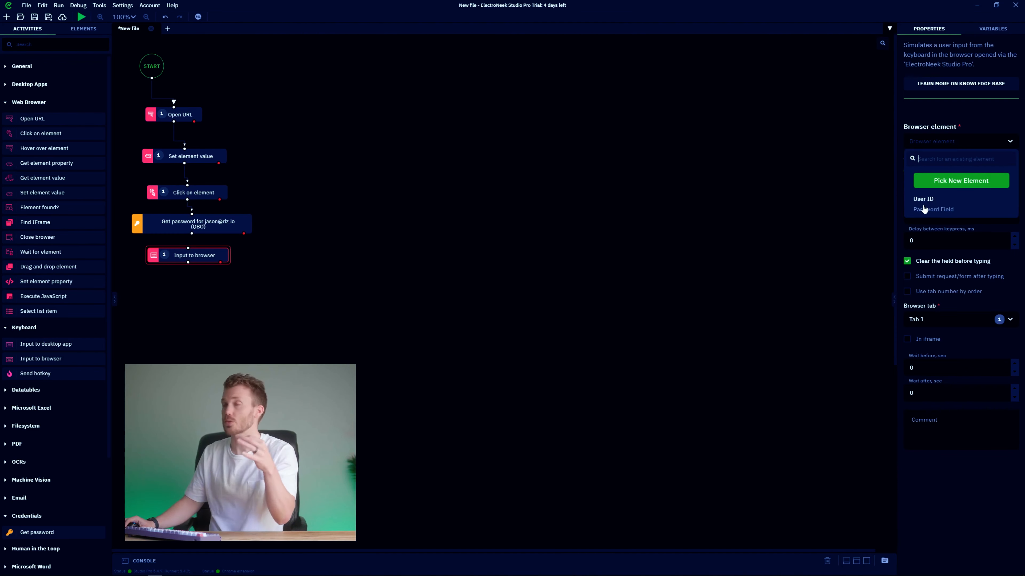
left_click(947, 210)
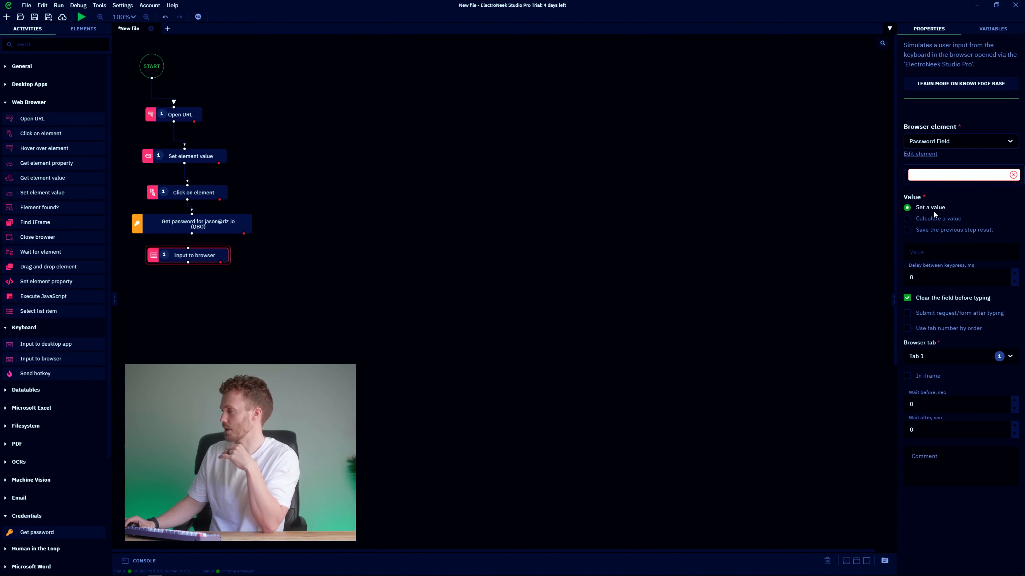
left_click(927, 231)
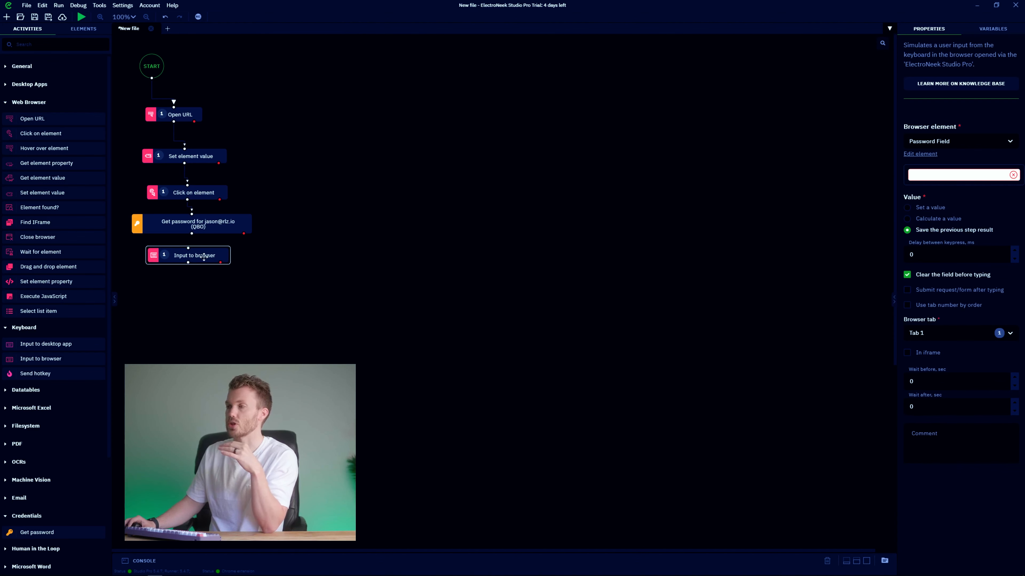
left_click(211, 230)
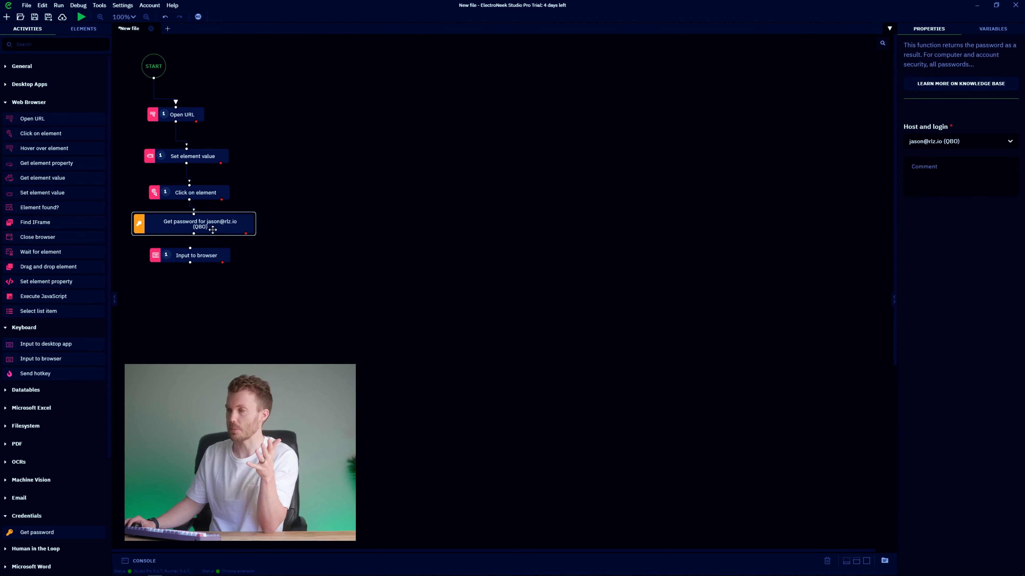
left_click_drag(194, 237, 189, 256)
left_click(206, 230)
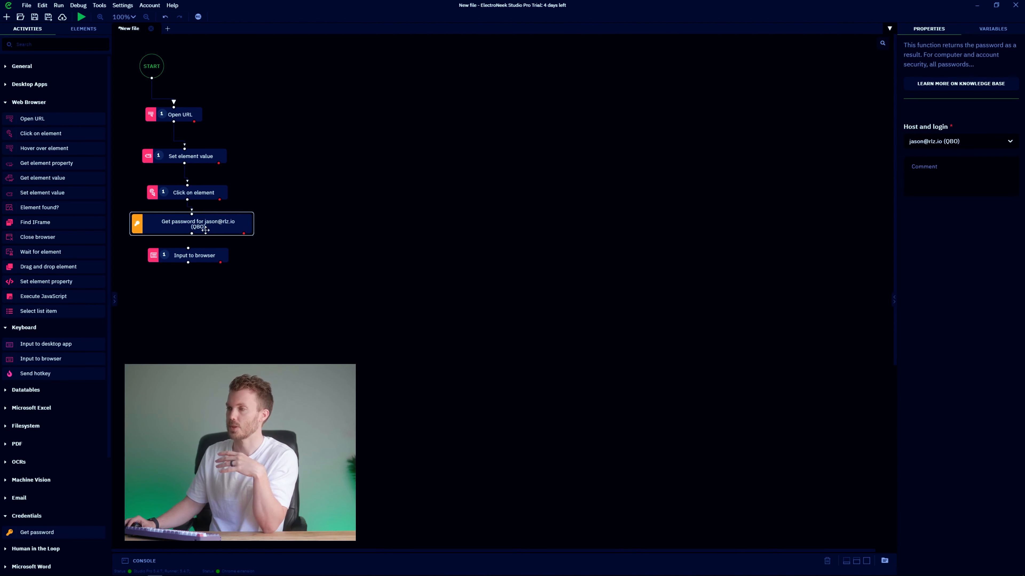
left_click_drag(194, 233, 191, 248)
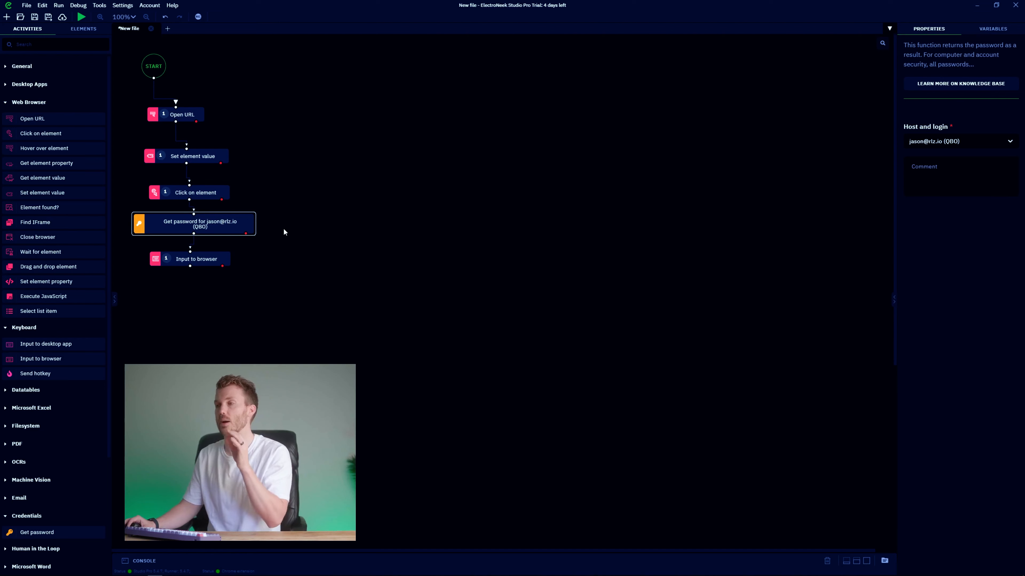
left_click(297, 231)
Add another Click on element step and begin picking a new browser element for it.
left_click_drag(53, 141, 149, 284)
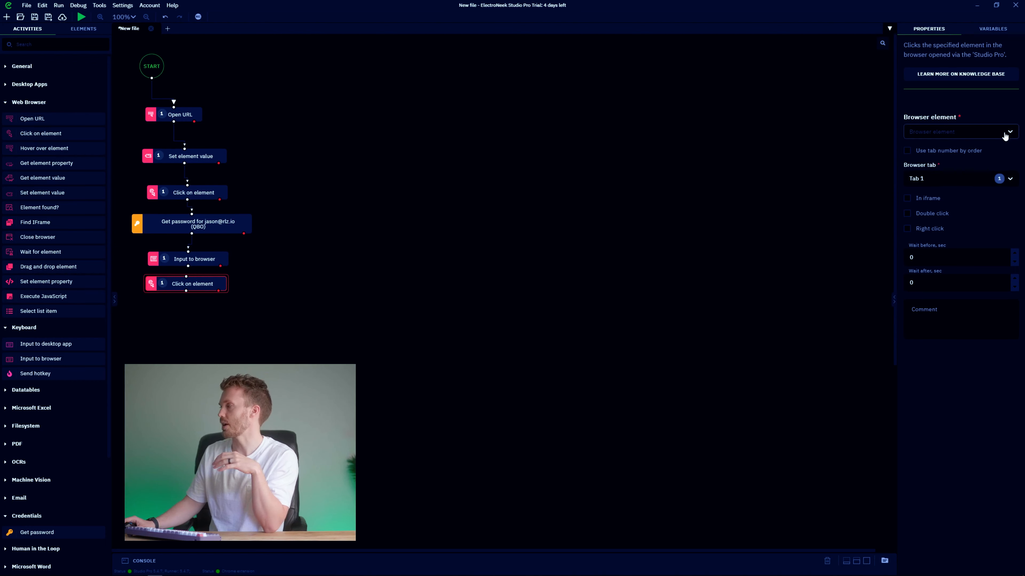
left_click(923, 132)
left_click(961, 170)
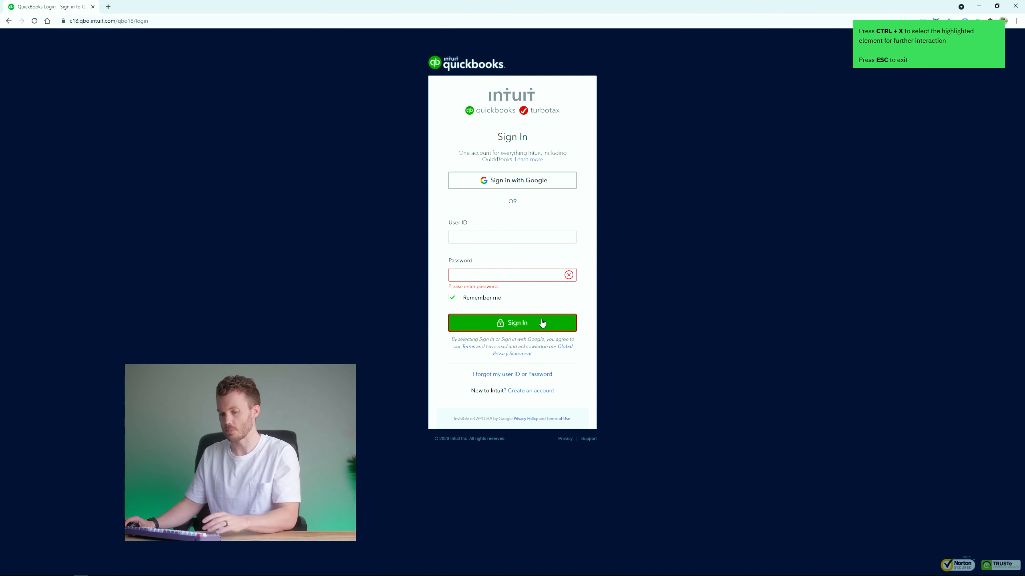
Capture the Sign In button as 'Log in button' and connect the step after Input to browser.
key("ctrl+x")
key("ctrl+a")
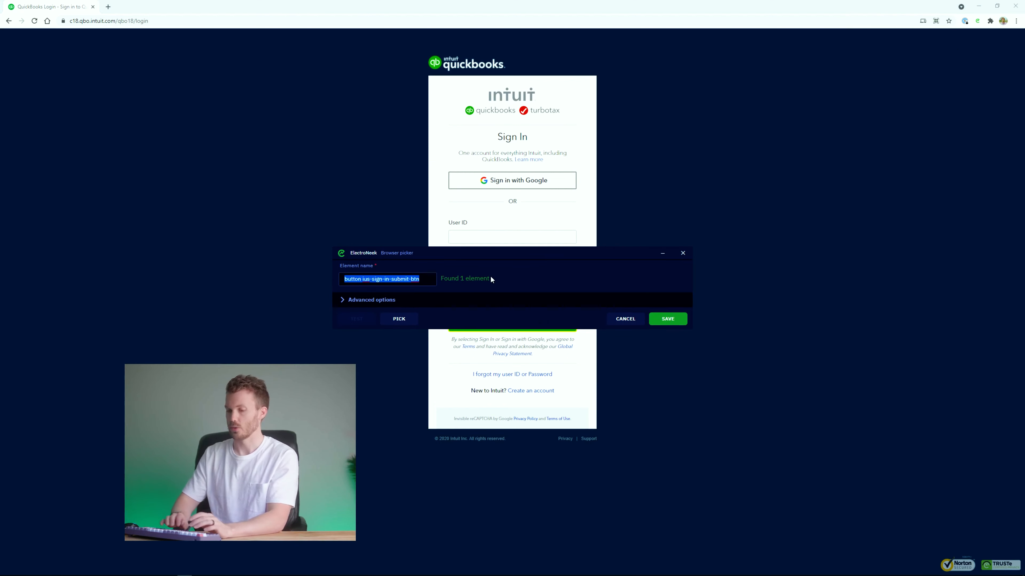
type("Lo")
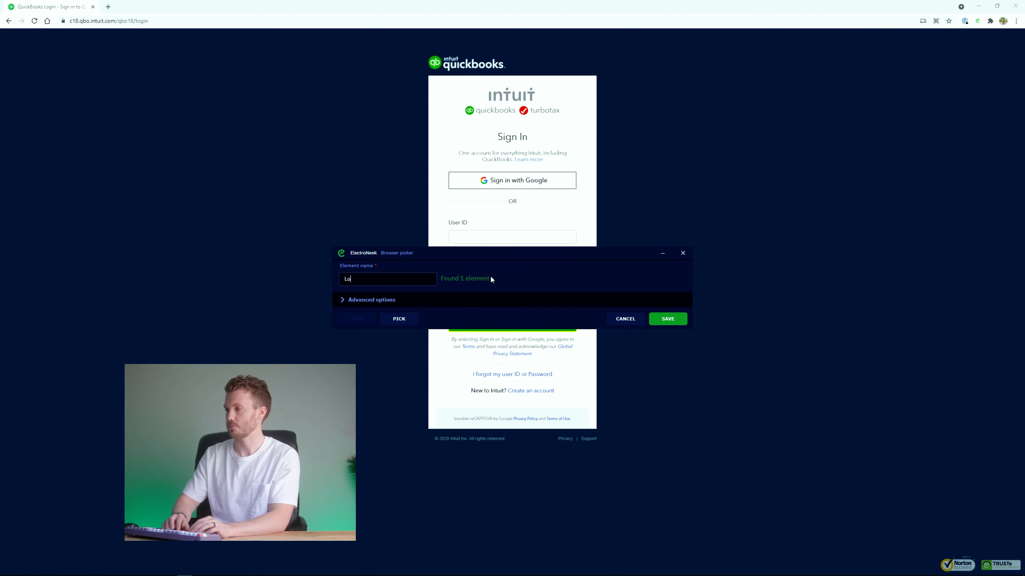
type("g in button")
key("Return")
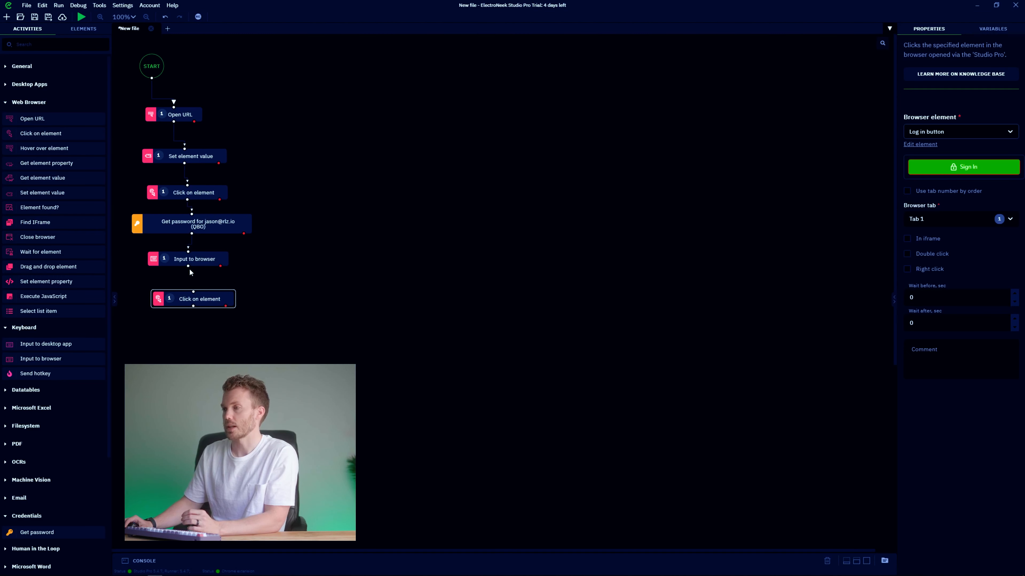
left_click_drag(188, 267, 193, 291)
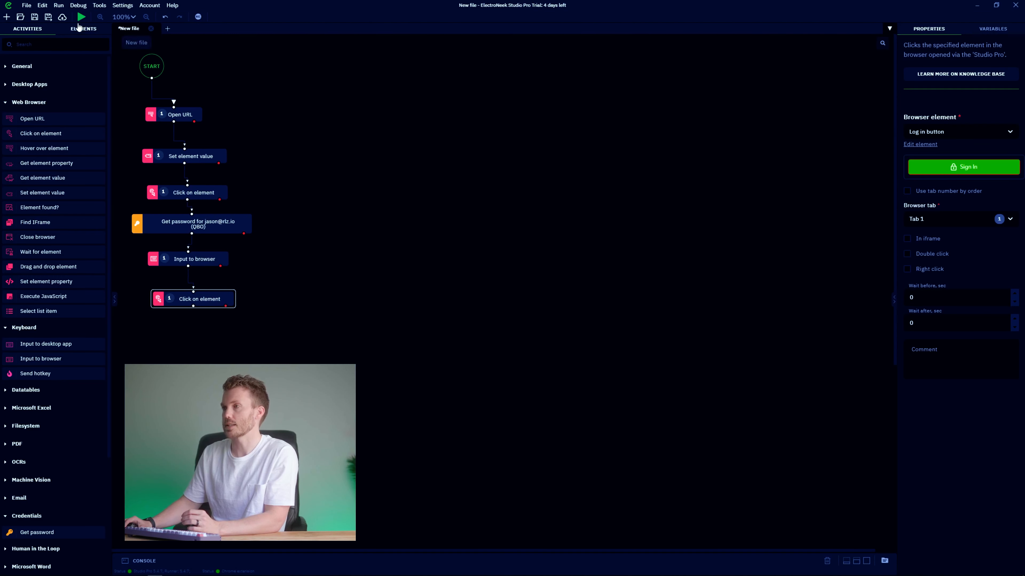
Test-run the workflow, check Chrome signing in to QuickBooks, and return to the studio.
left_click(81, 17)
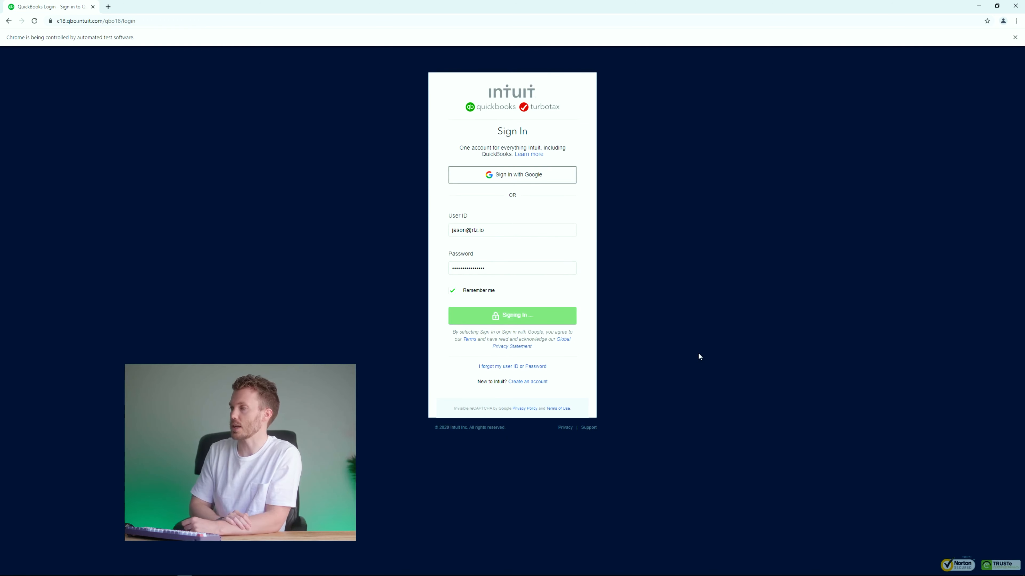
key("alt+Tab")
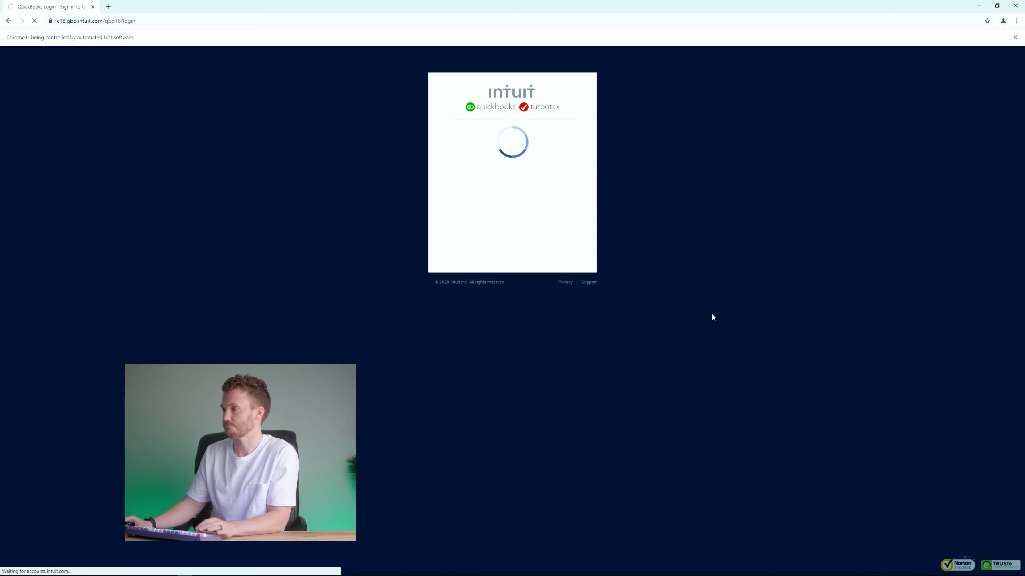
key("alt+Tab")
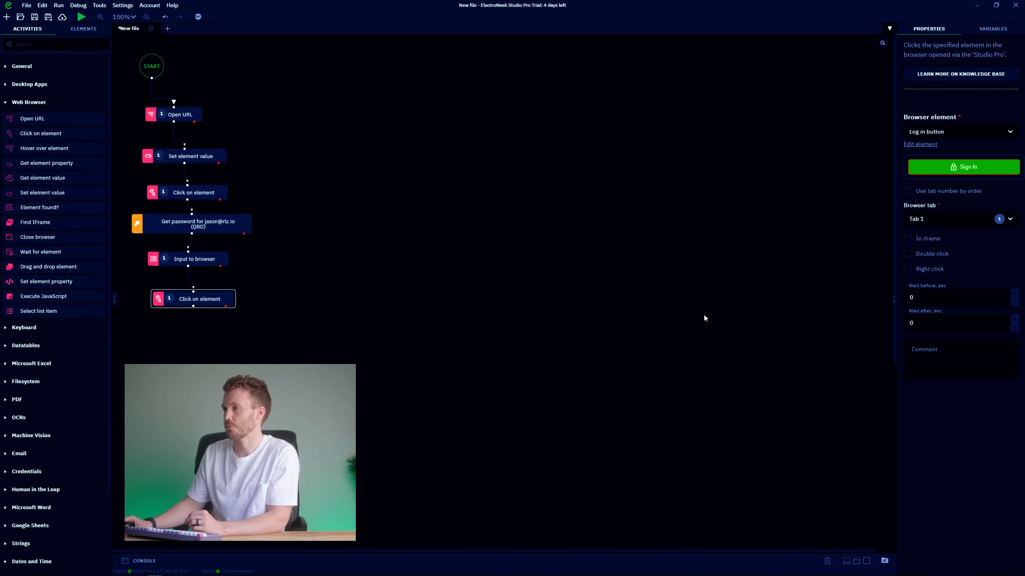
Comment Open URL 'Chrome QBO login page' and Set element value 'Set value of user ID field'.
left_click(185, 118)
left_click(960, 343)
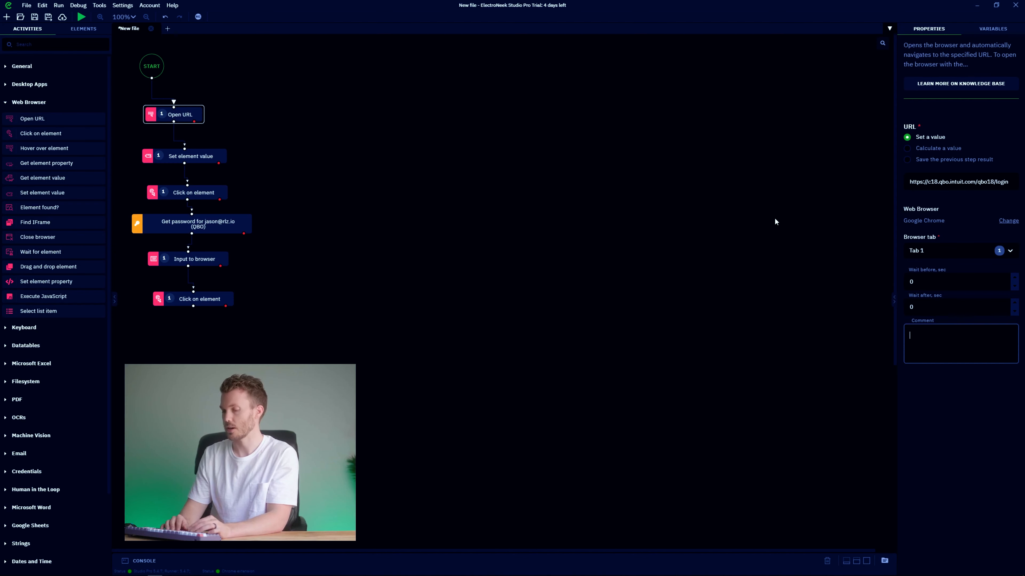
type("Chrome QBO login pa")
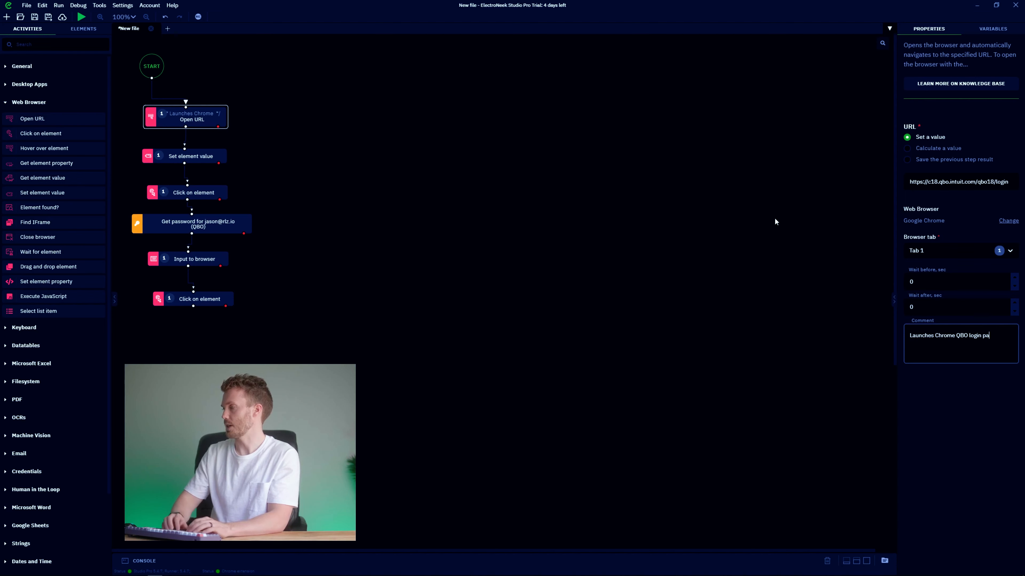
type("ge")
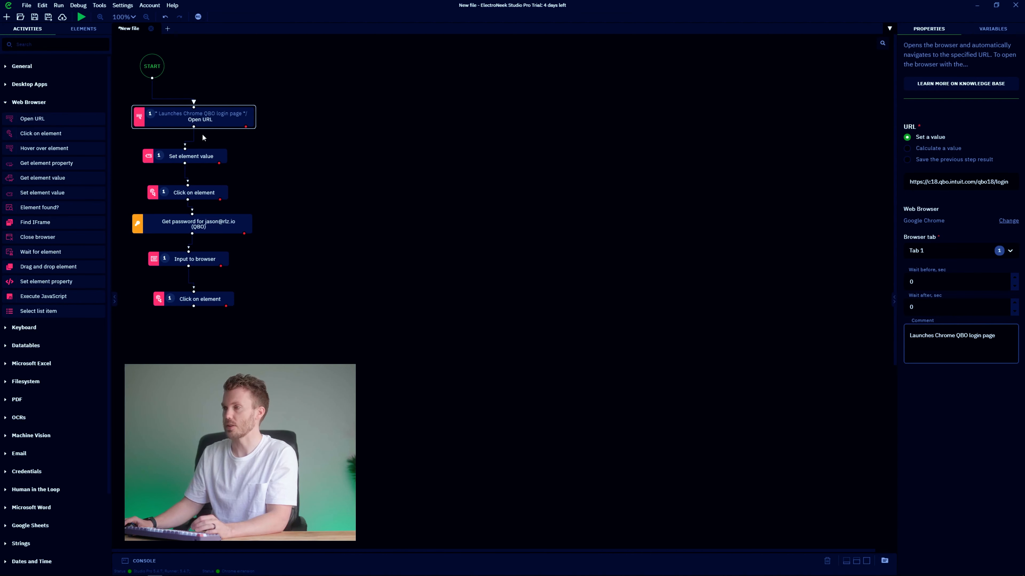
left_click(193, 155)
left_click(942, 406)
type("Set va")
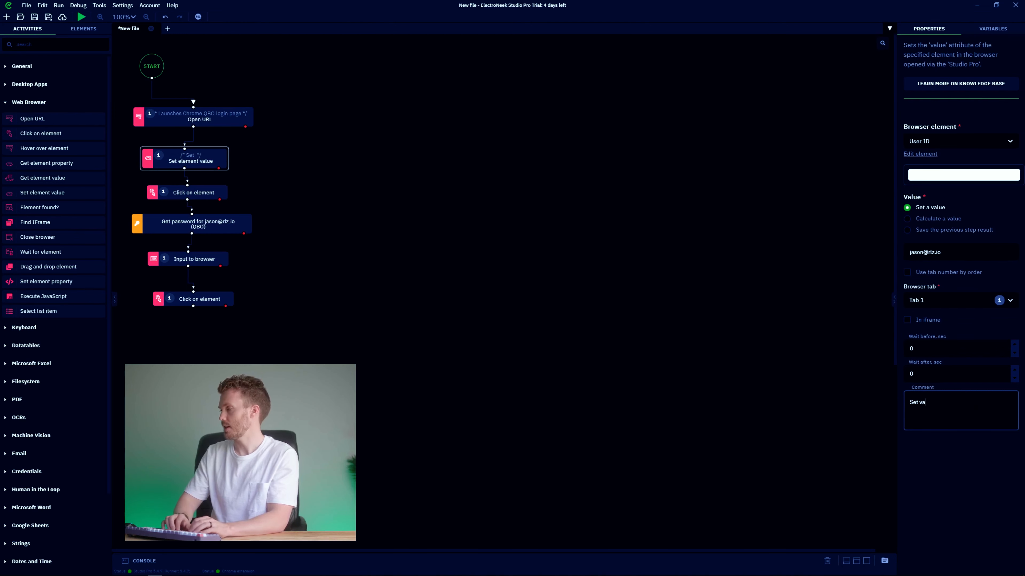
type("lue of user ID fiel")
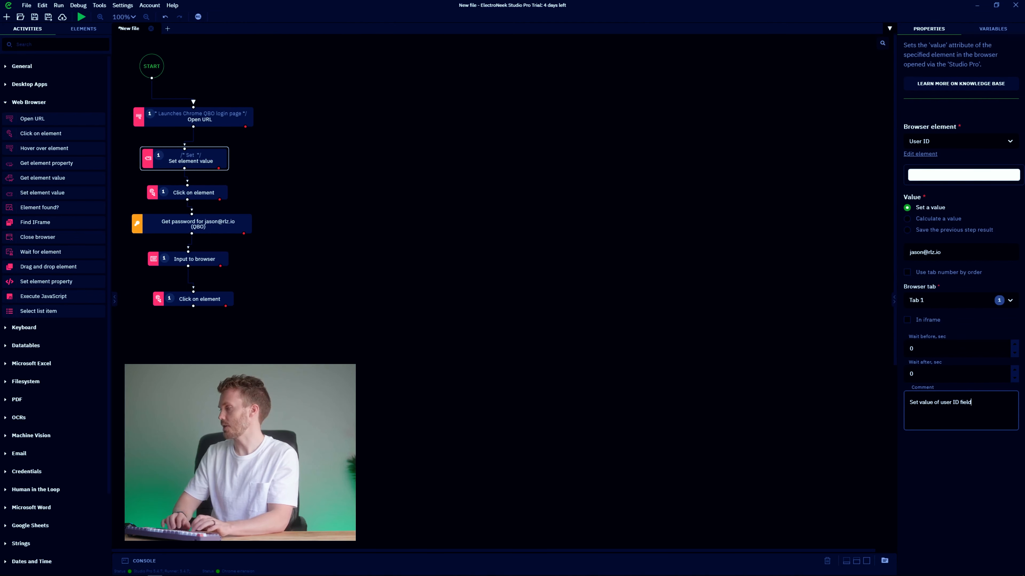
type("d")
left_click_drag(230, 161, 221, 156)
Comment the remaining steps 'Click on password field', 'Input password into field', 'Click on login button', and align them.
left_click(203, 190)
type("Click on password field")
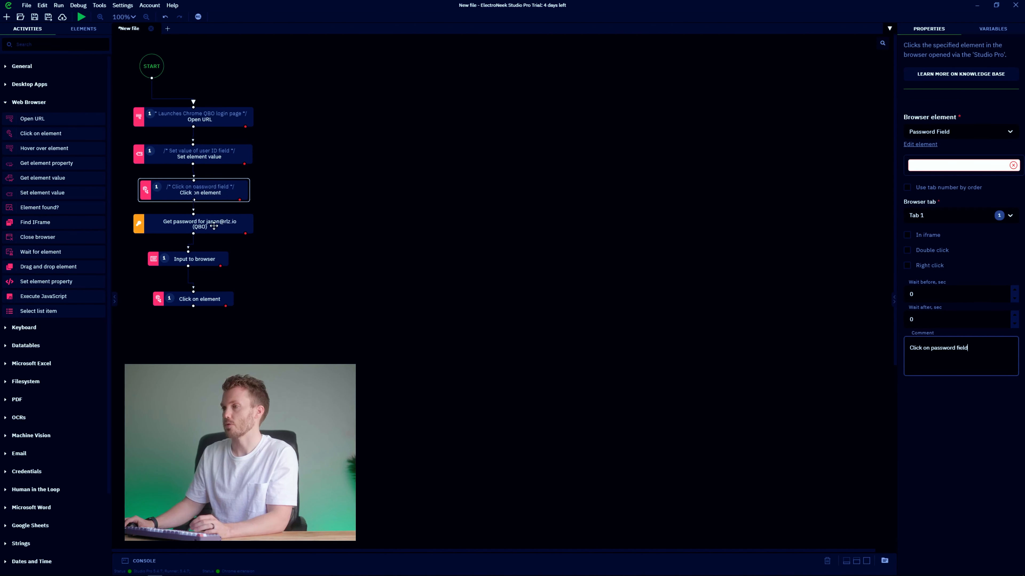
left_click_drag(200, 259, 203, 253)
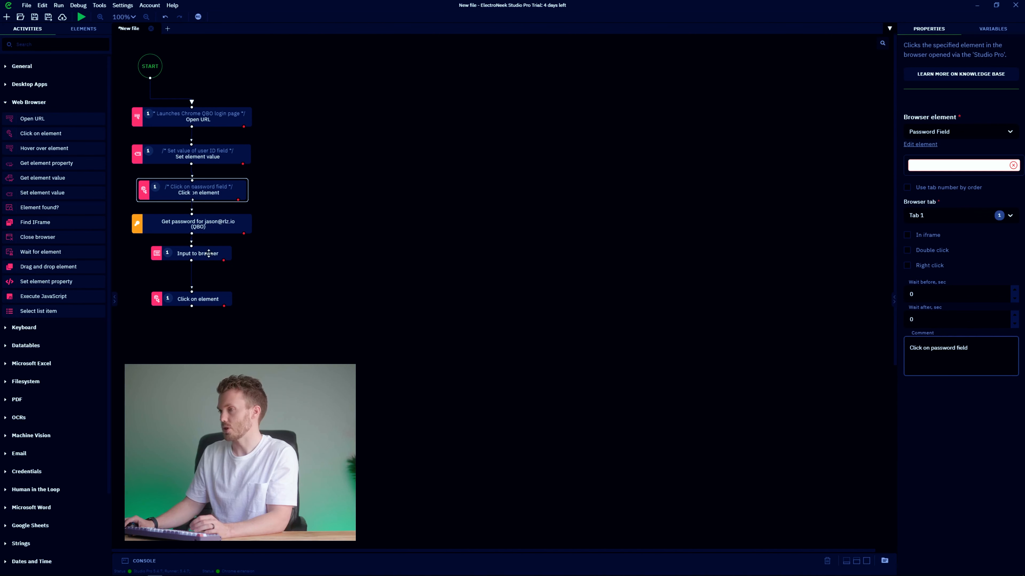
left_click(208, 253)
type("Input password into fie")
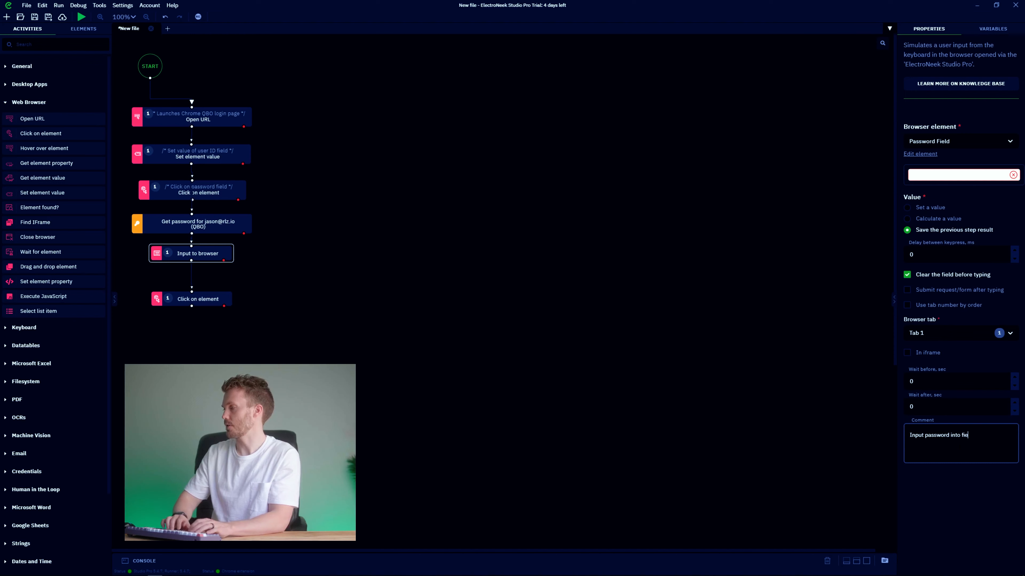
type("ld")
left_click_drag(209, 256, 191, 265)
left_click(194, 299)
left_click(956, 359)
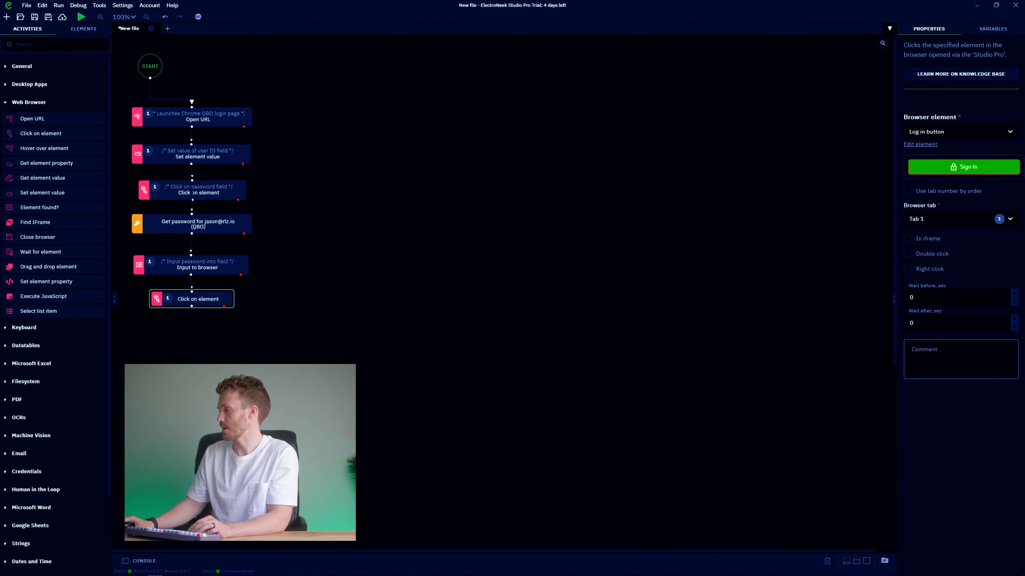
type("Click on login button")
left_click(291, 91)
left_click_drag(281, 98, 130, 329)
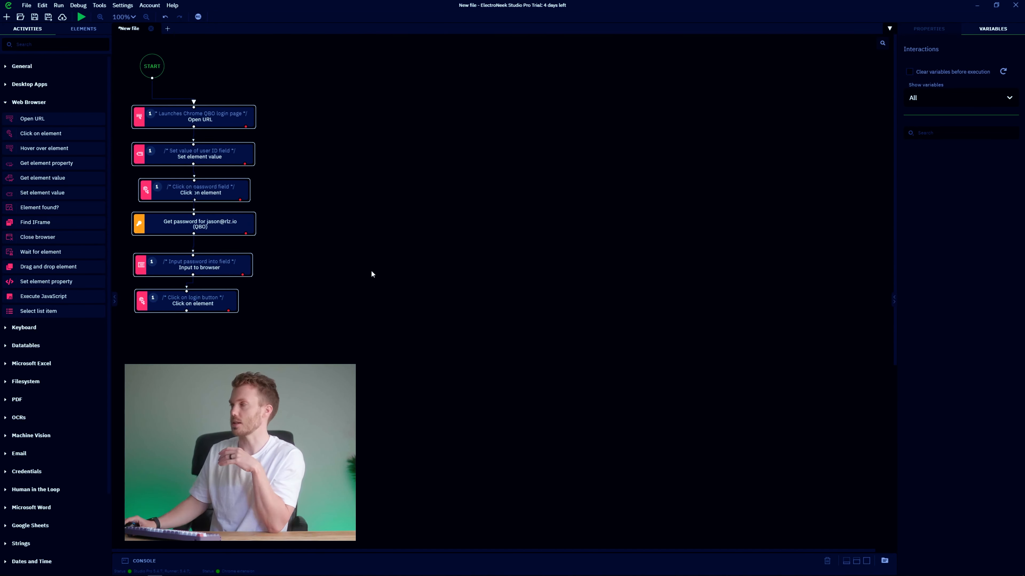
Marquee-select the six login steps, then deselect them, leaving the flow unchanged.
scroll(401, 254, "down", 7)
scroll(366, 291, "up", 7)
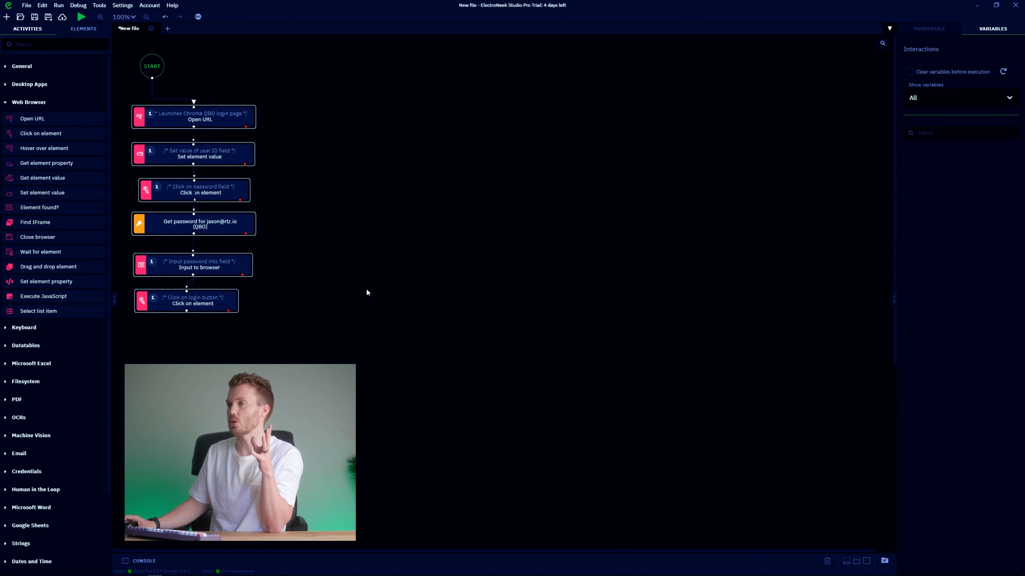
left_click(370, 204)
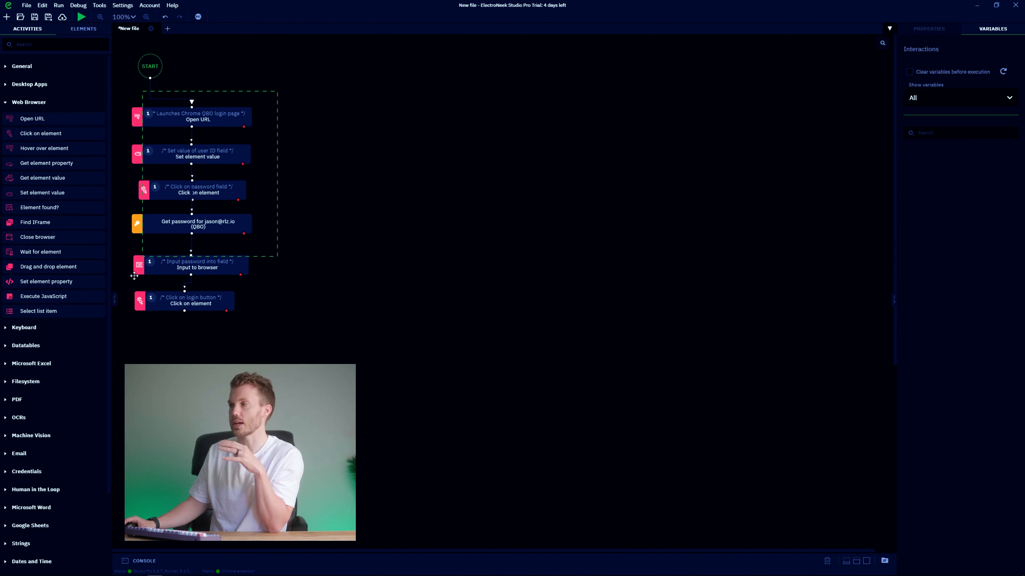
left_click_drag(122, 328, 124, 328)
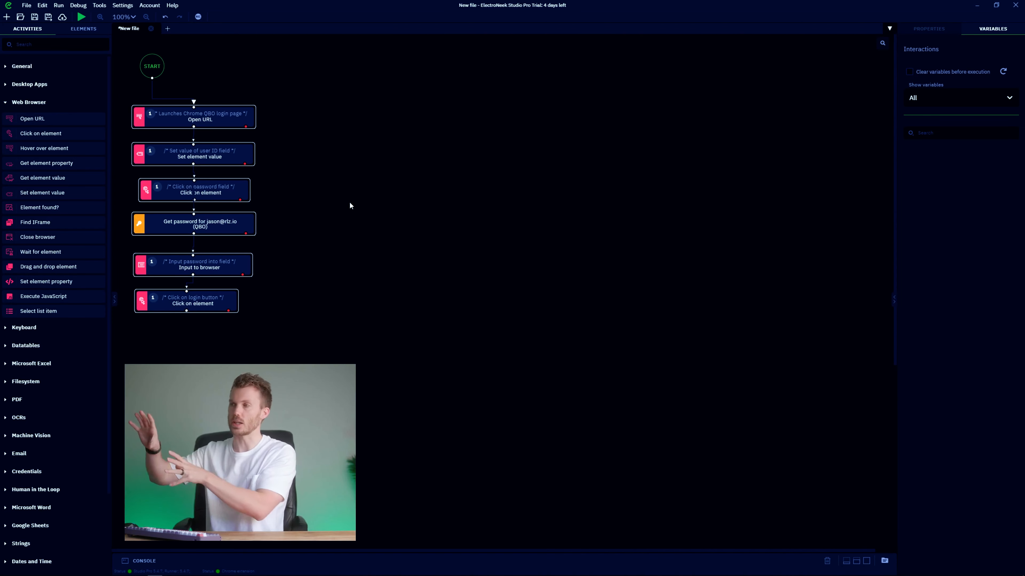
left_click(340, 217)
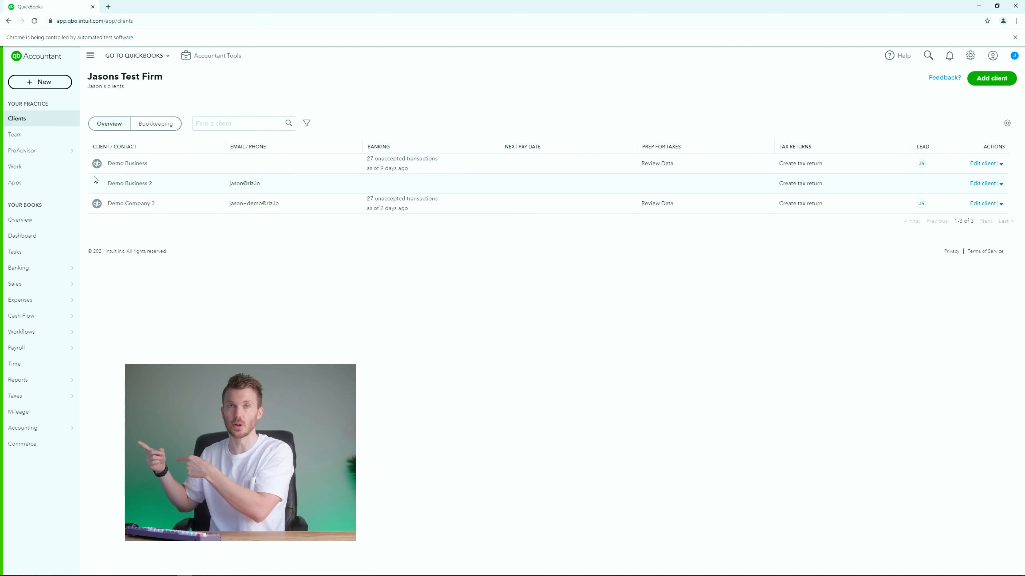
Switch into the Demo Business company, open its bank Rules page and export the rules.
left_click(152, 56)
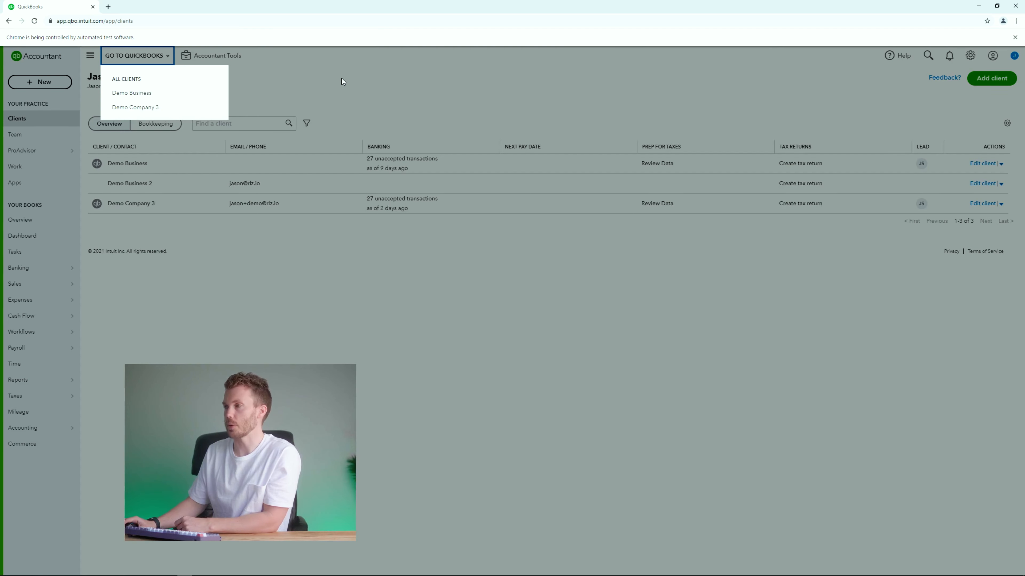
left_click(342, 79)
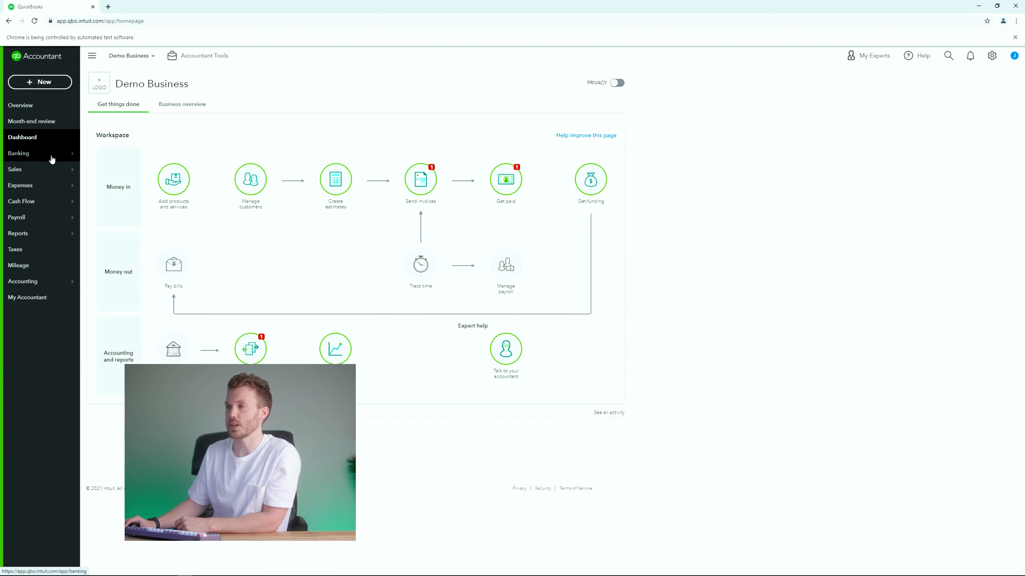
mouse_move(51, 157)
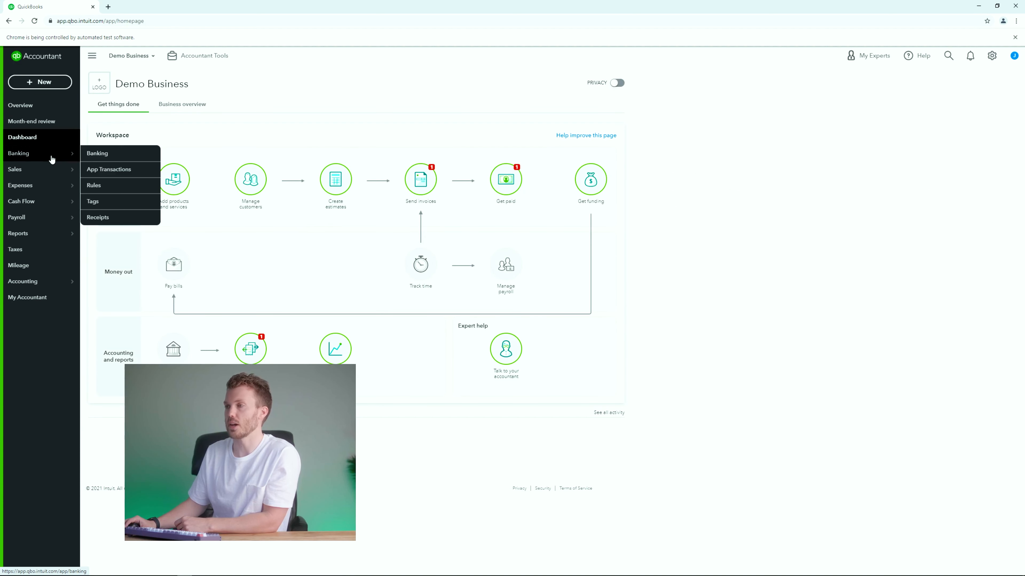
left_click(104, 187)
left_click(994, 109)
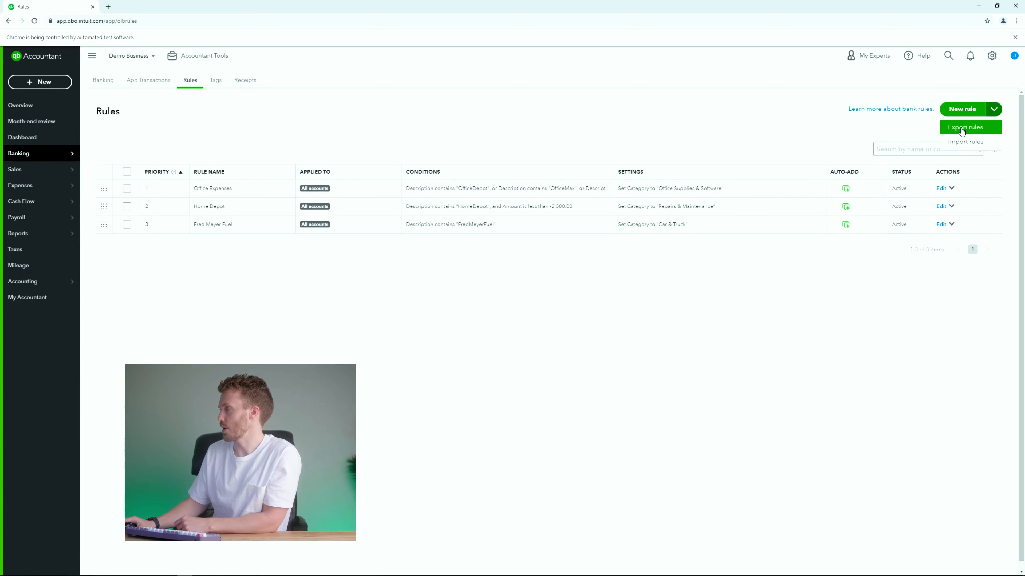
left_click(962, 128)
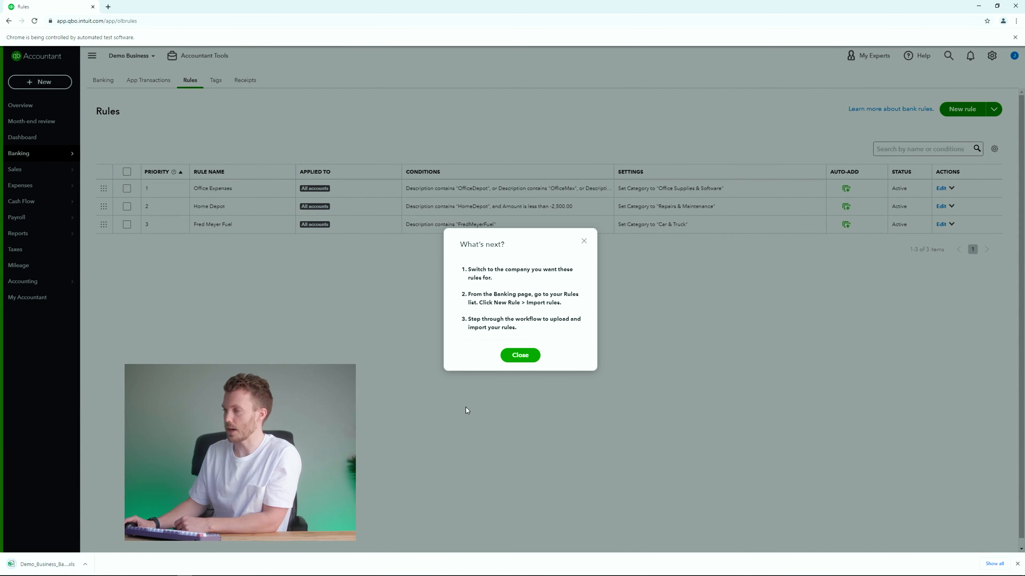
left_click(466, 410)
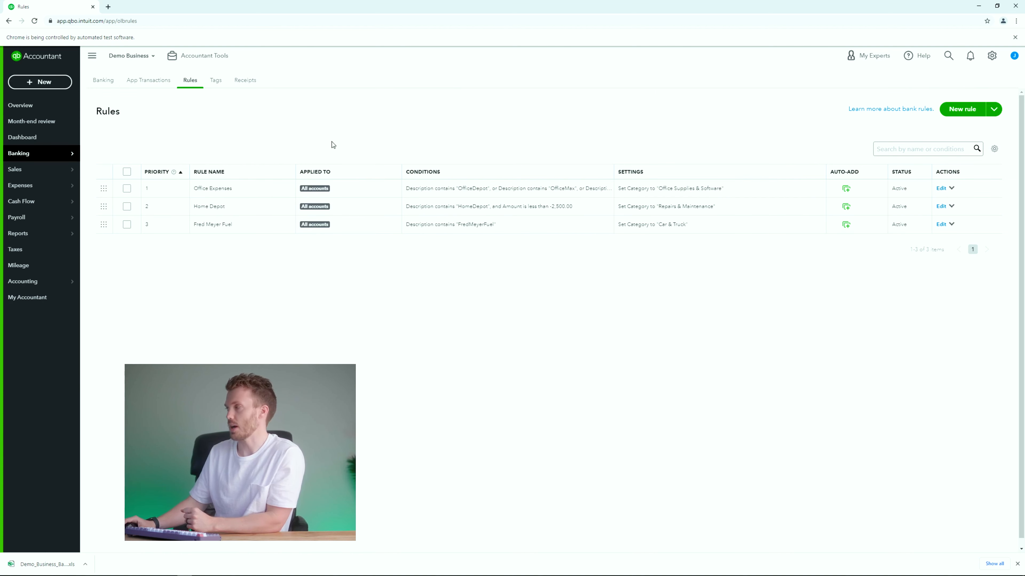
Copy the Rules page address and return to ElectroNeek Studio.
left_click(145, 21)
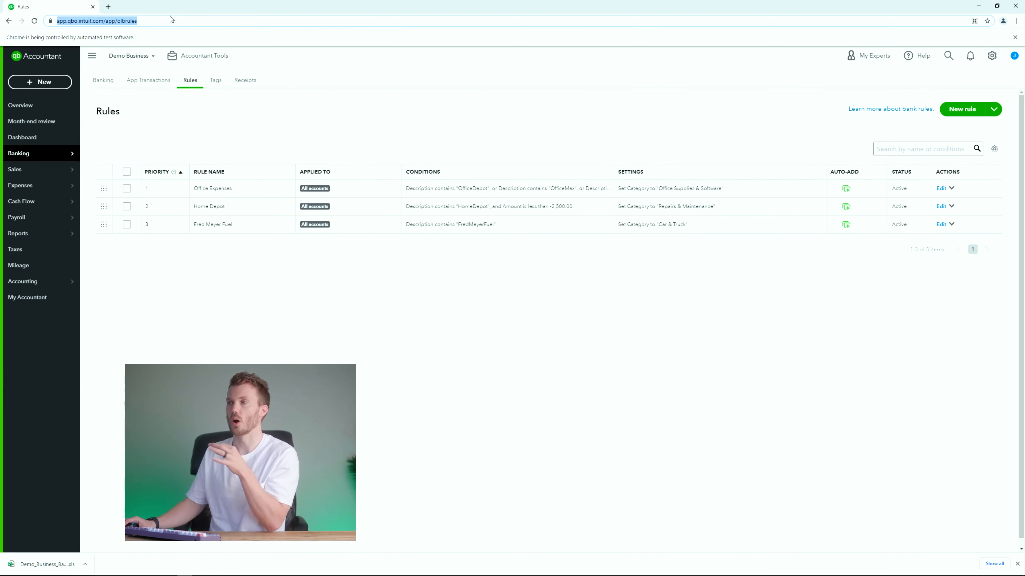
mouse_move(40, 156)
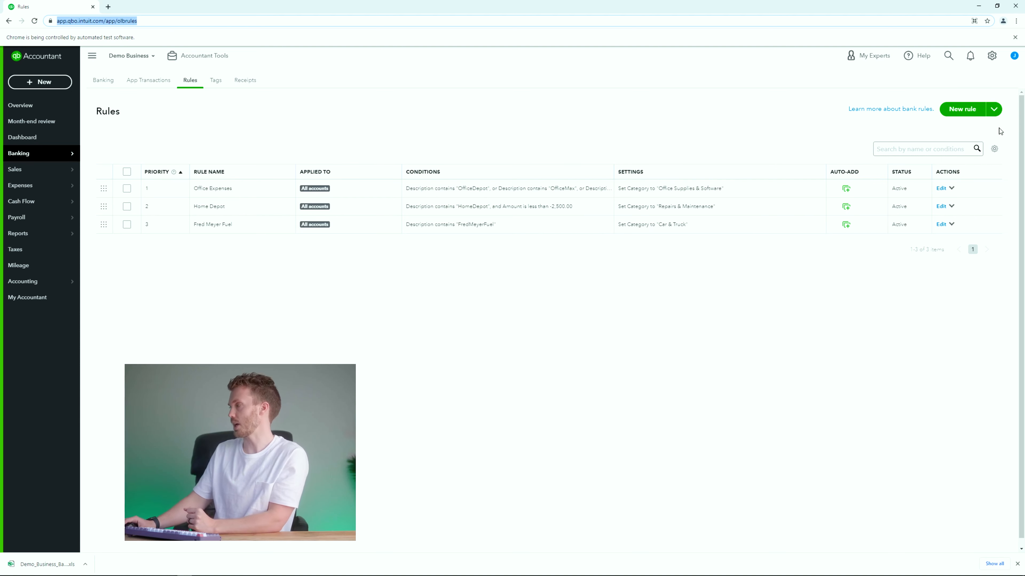
left_click(995, 114)
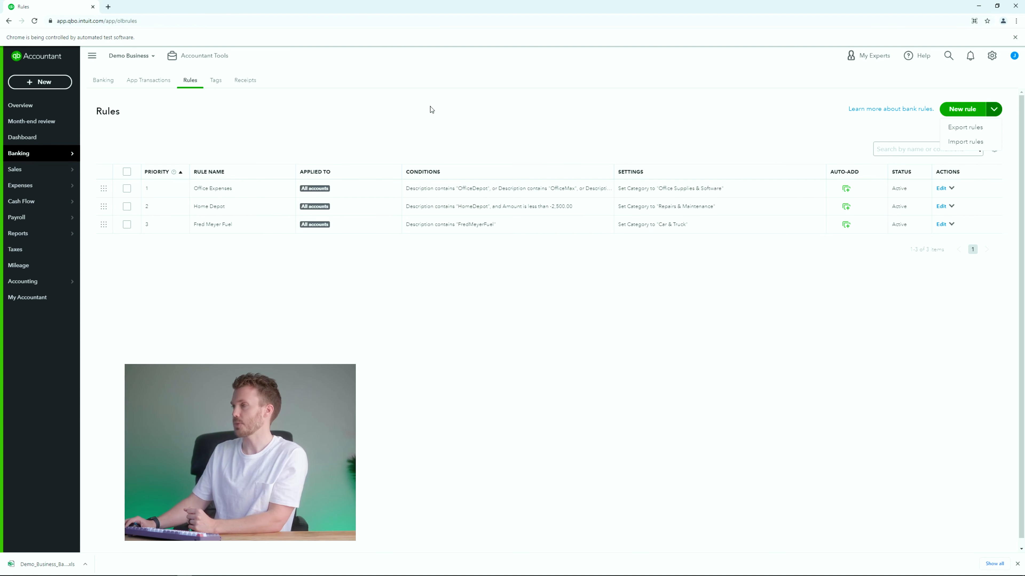
left_click(424, 117)
key("alt+Tab")
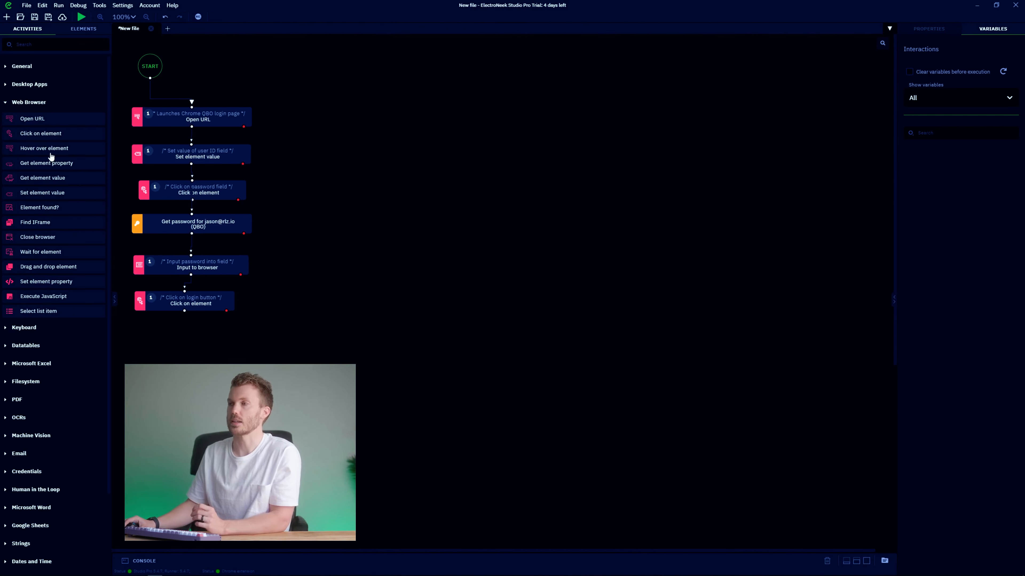
Add a Click on element step and bring QuickBooks back to the accountant's client list.
left_click_drag(126, 148, 311, 132)
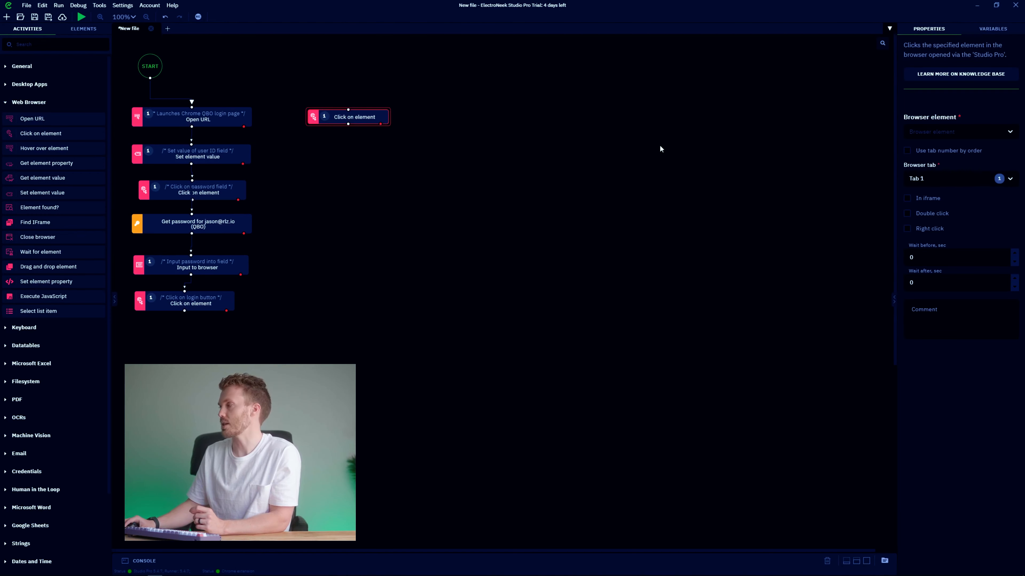
key("alt+Tab")
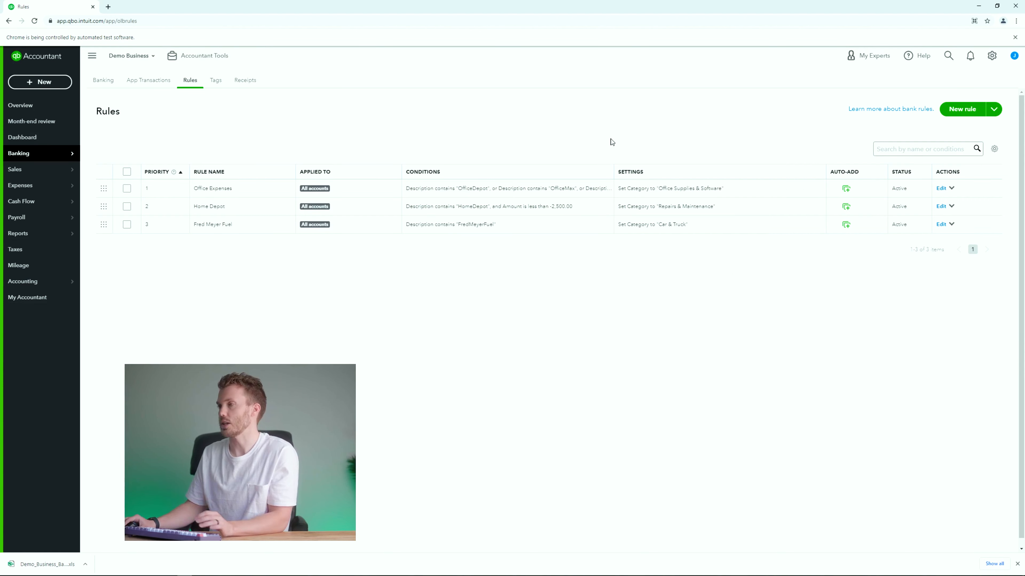
left_click(136, 55)
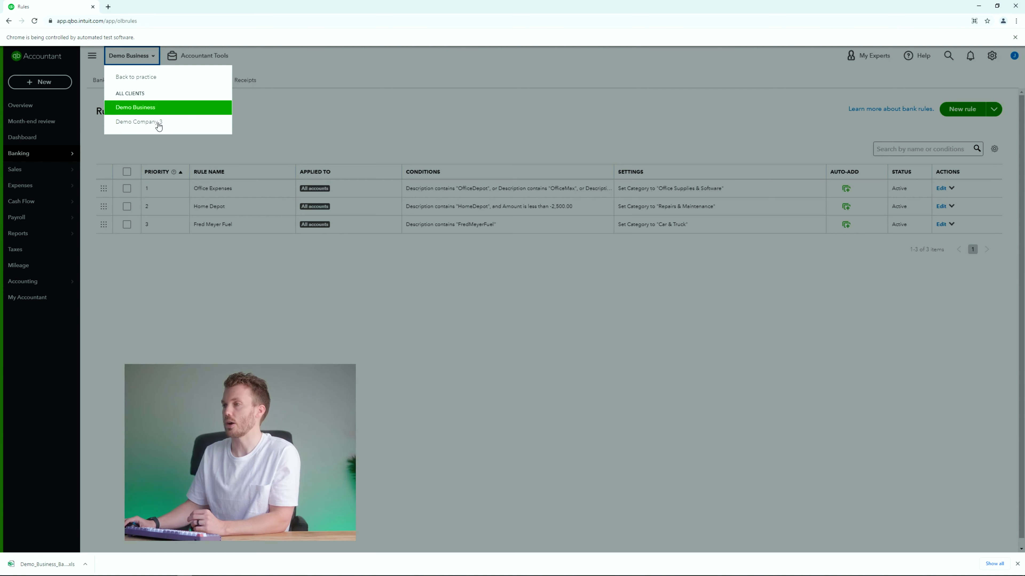
left_click(142, 88)
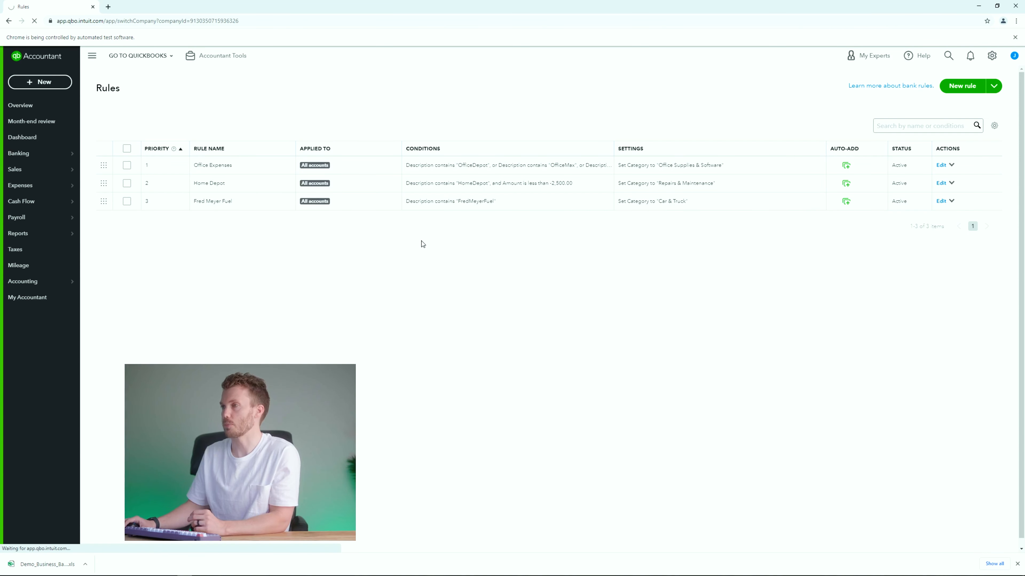
key("alt+Tab")
Target the Demo Business icon as new element 'QB Logo' and link it after the login steps.
left_click(968, 132)
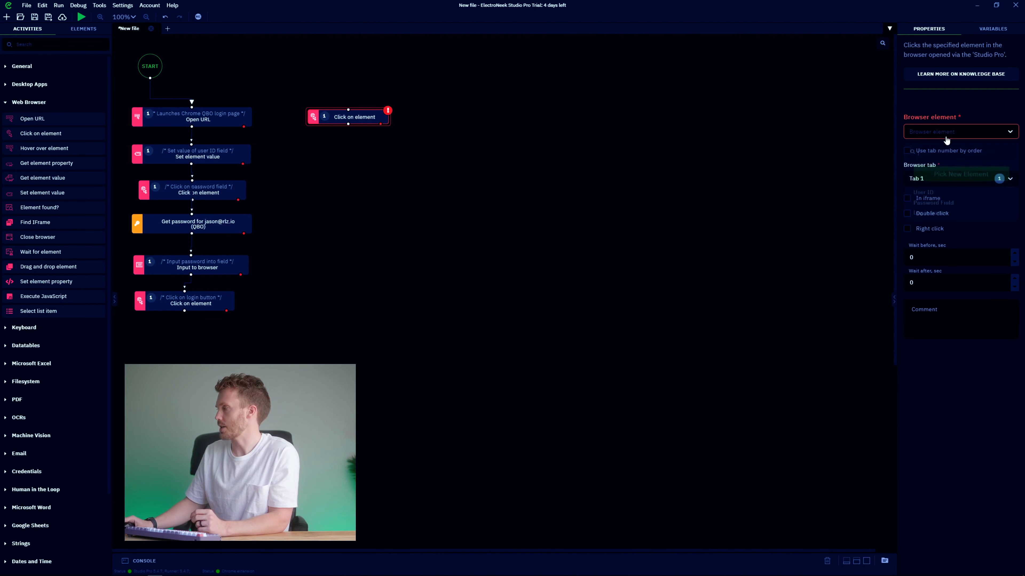
left_click(938, 175)
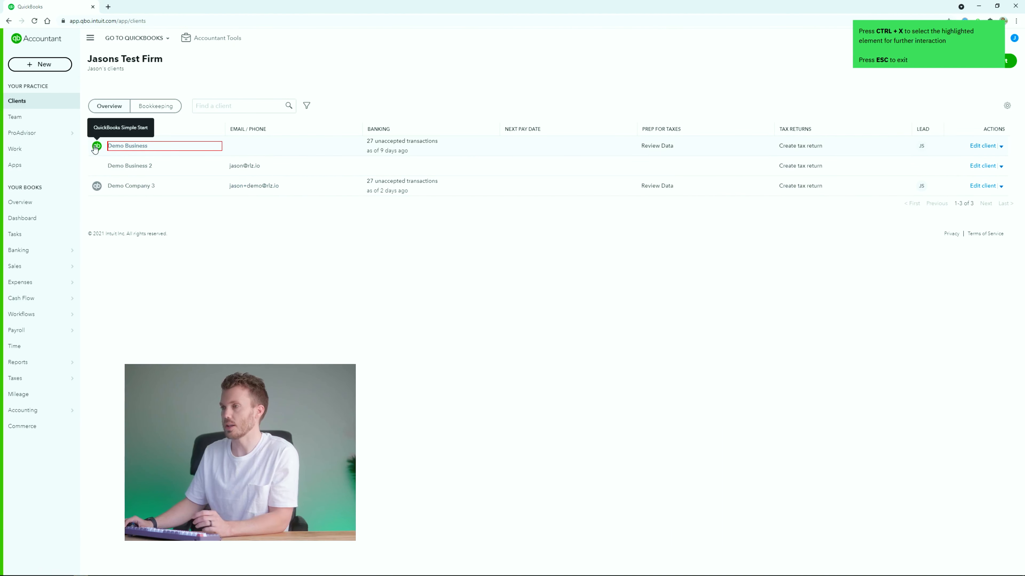
key("ctrl+x")
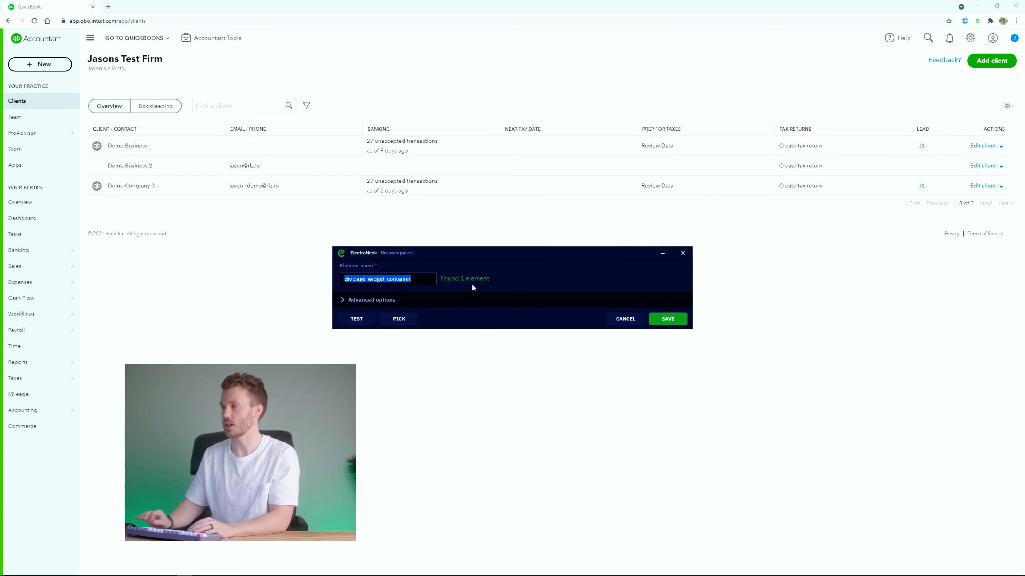
type("QB Logo")
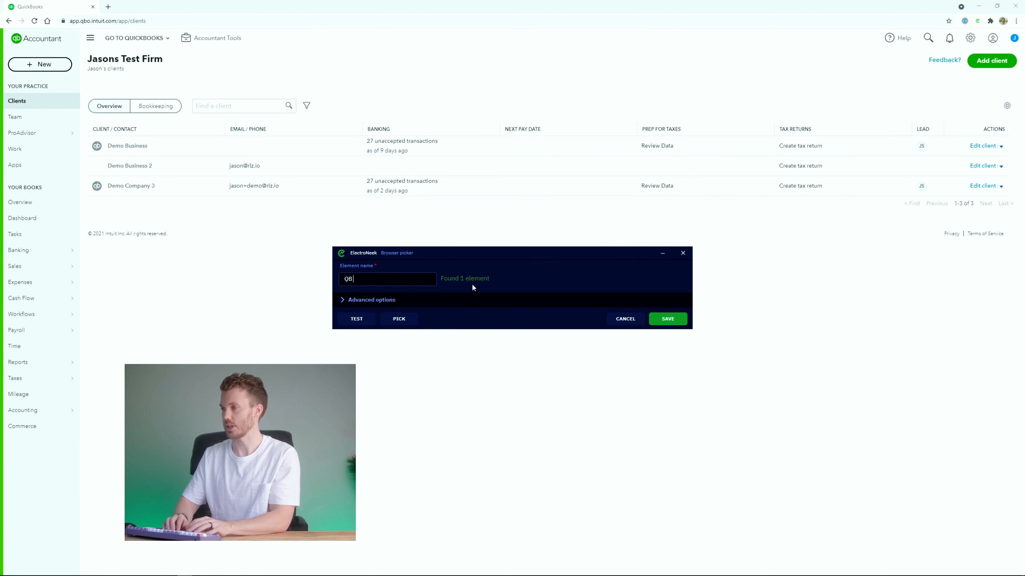
left_click(668, 321)
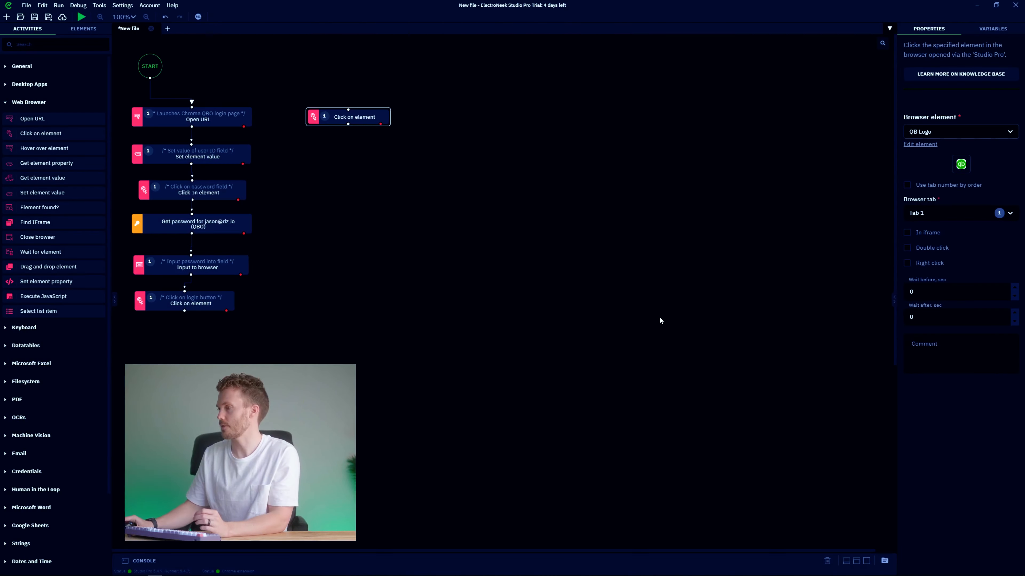
left_click_drag(184, 311, 265, 147)
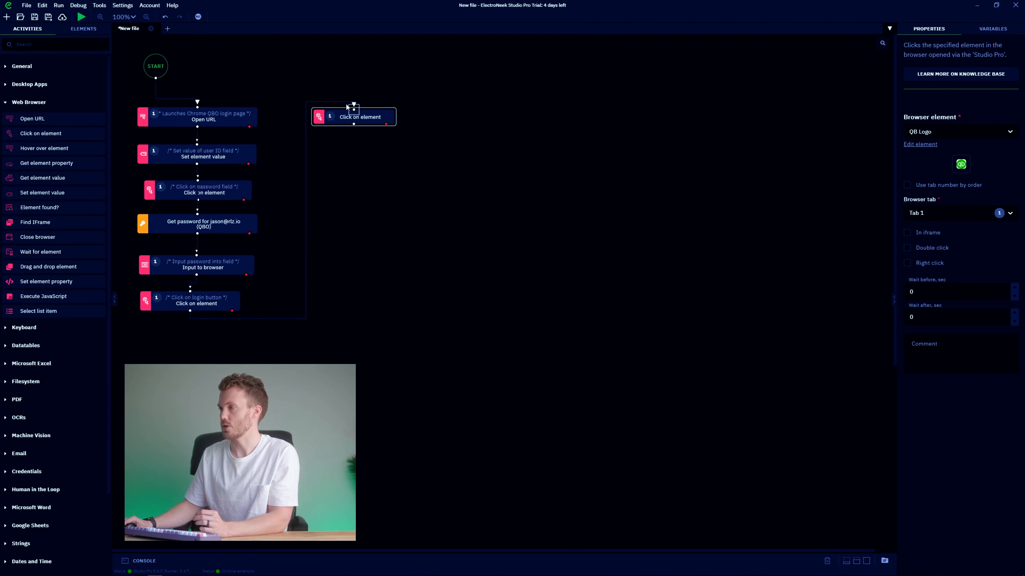
key("alt+Tab")
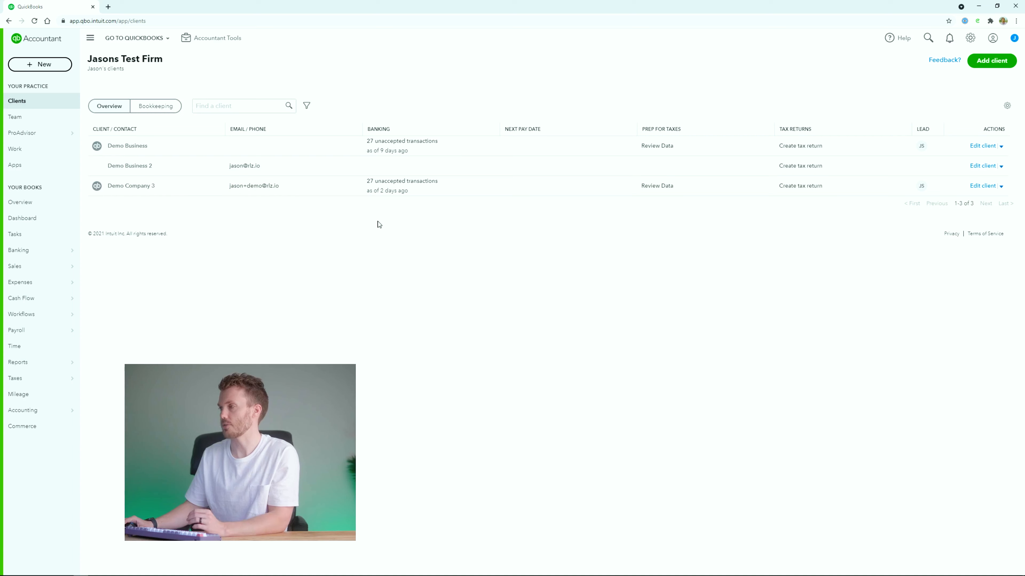
Copy the Demo Business Rules page address and add an Open URL step after the click step.
left_click(99, 150)
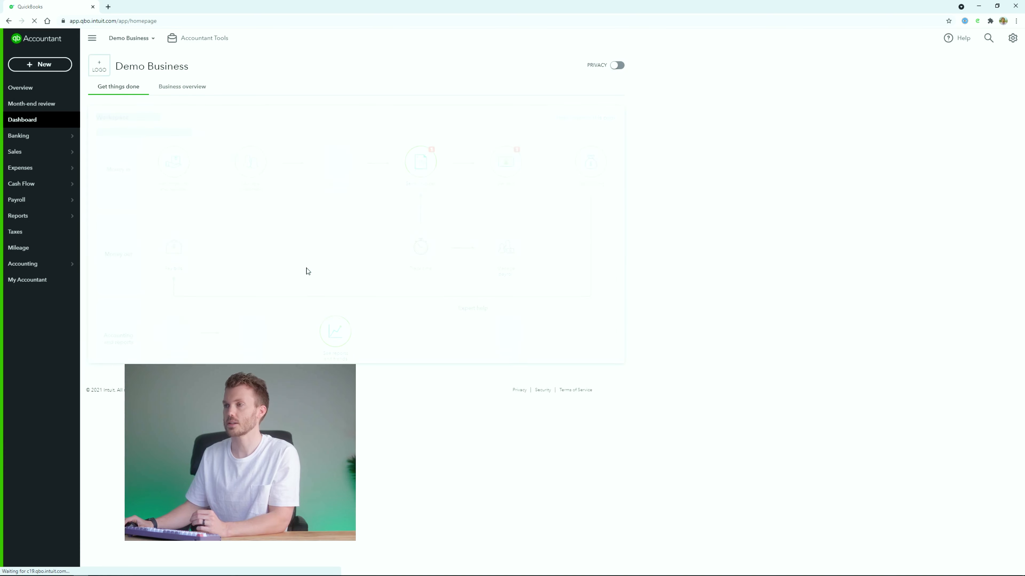
mouse_move(52, 138)
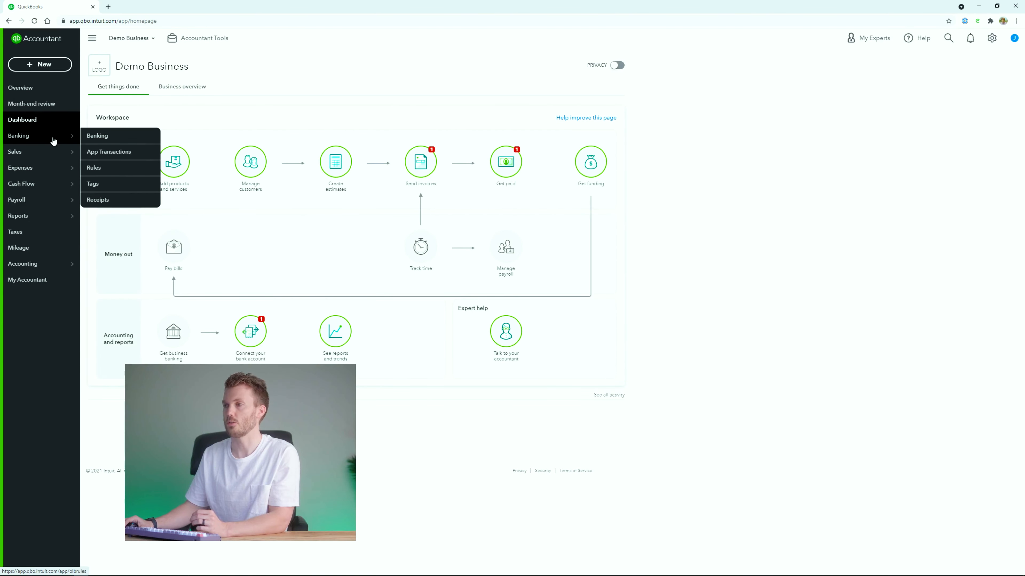
left_click(103, 172)
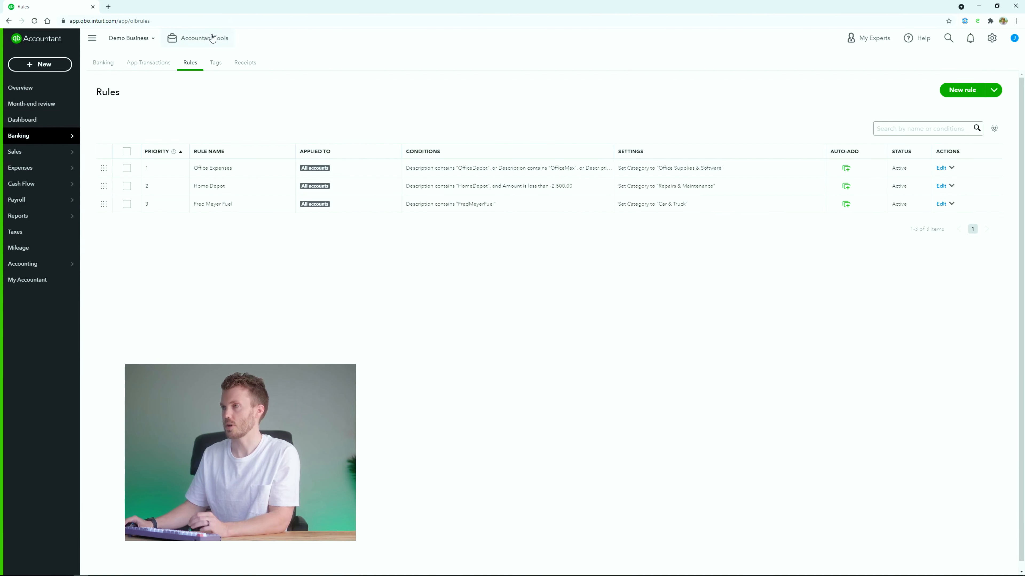
left_click(193, 20)
key("alt+Tab")
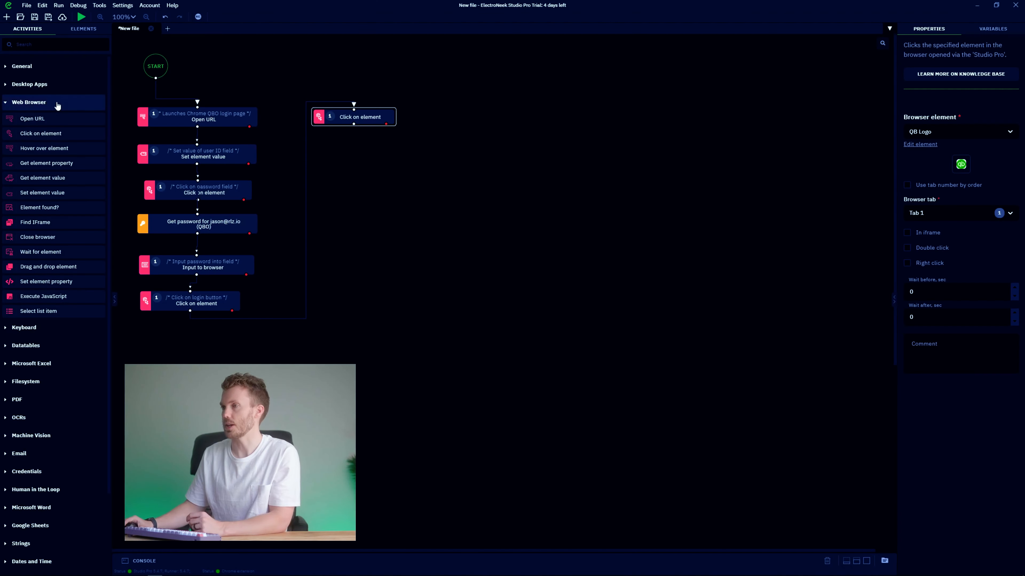
left_click_drag(32, 119, 331, 145)
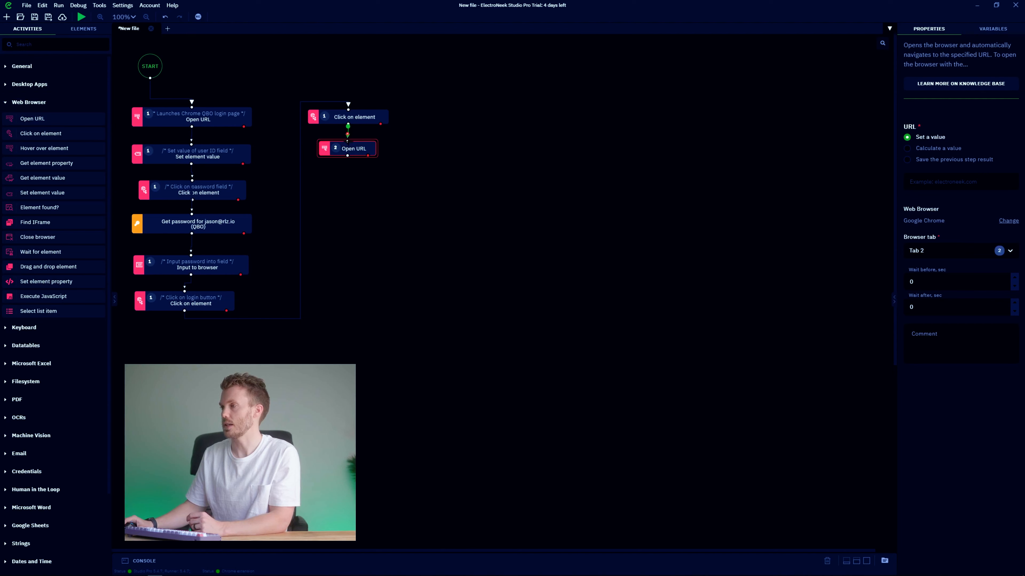
Paste the Rules page address into the Open URL step, set it to Tab 1, and place it under the click step.
left_click_drag(364, 156, 357, 162)
left_click(920, 182)
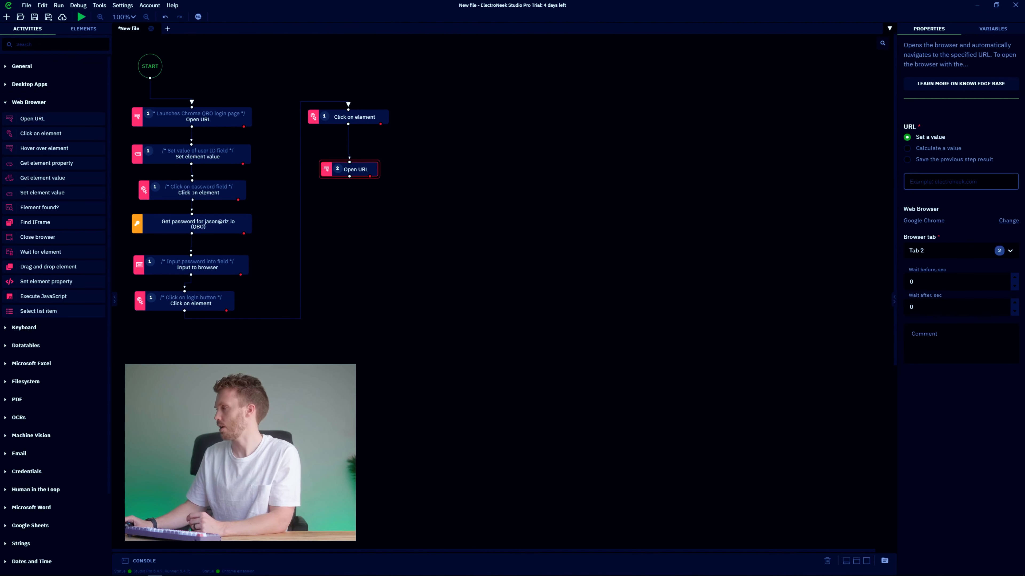
key("ctrl+v")
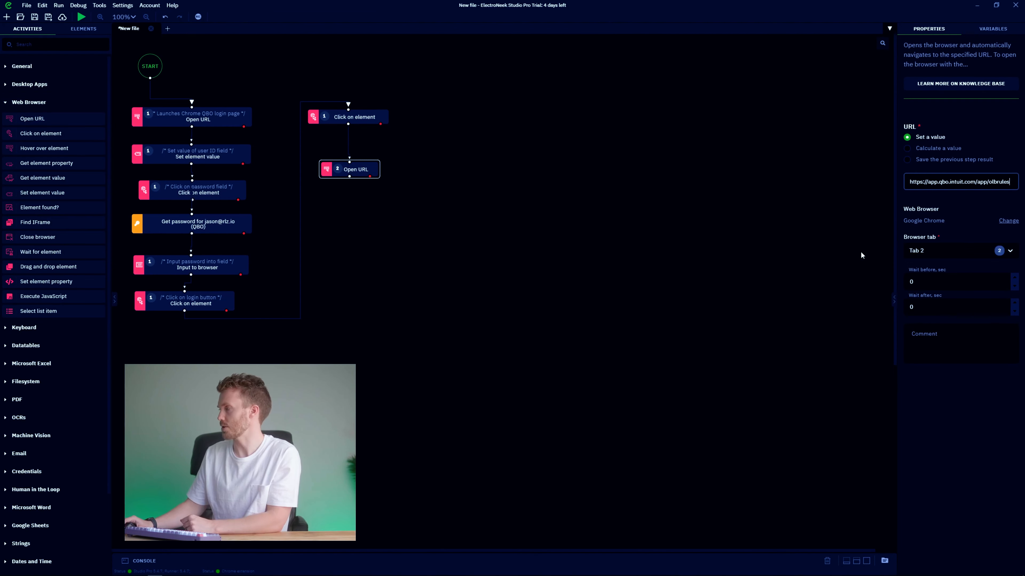
left_click(1010, 251)
left_click(926, 274)
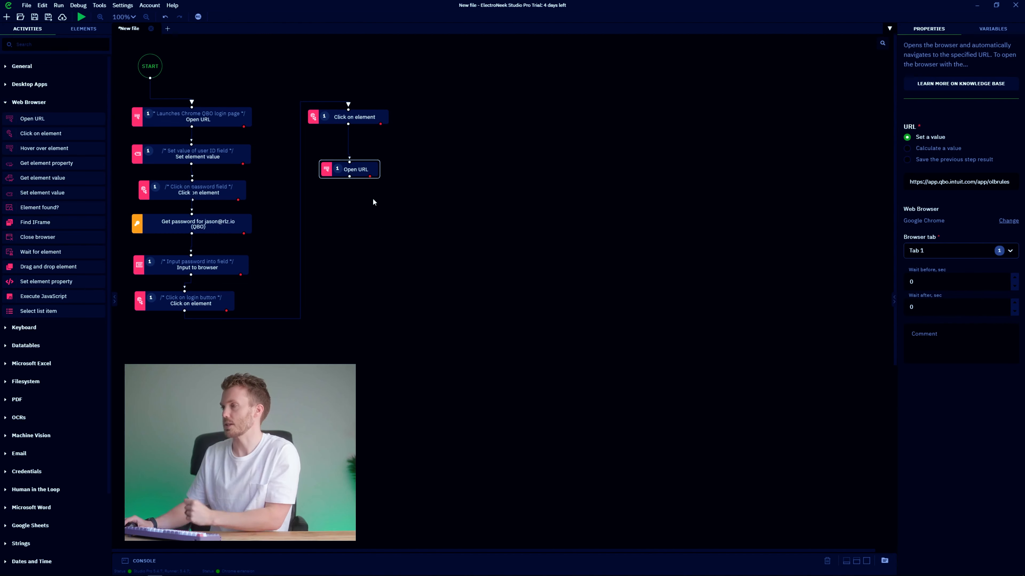
left_click_drag(360, 172, 359, 151)
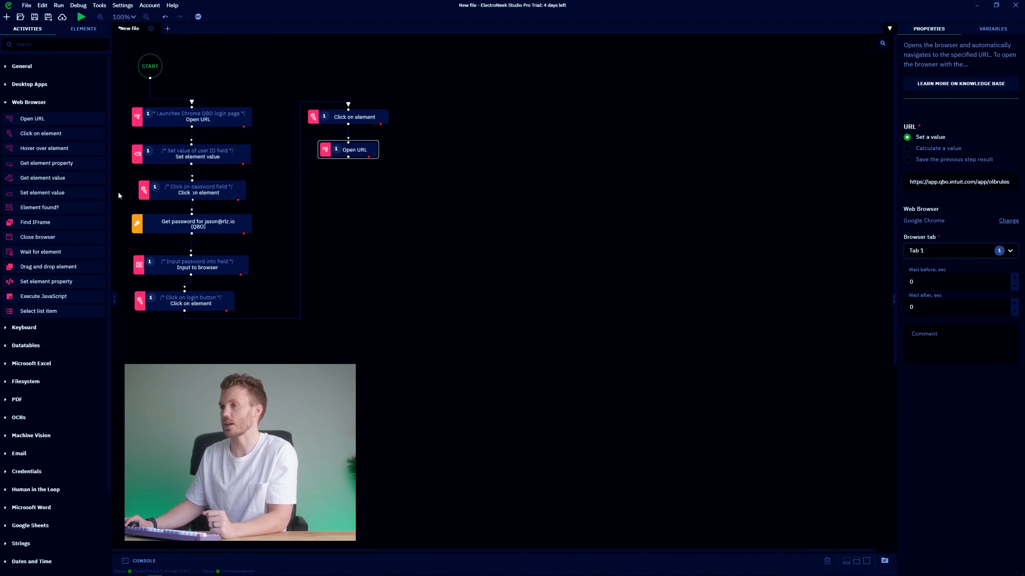
Add a click step targeting the New rule arrow, saved as element 'Rule Down Arrow'.
left_click_drag(40, 133, 322, 188)
left_click(1002, 132)
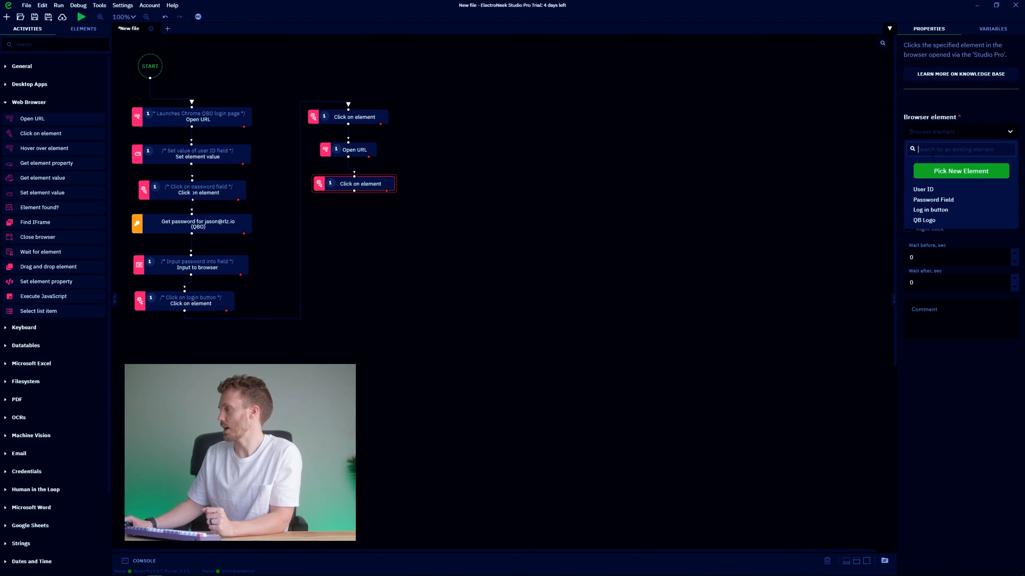
left_click(944, 173)
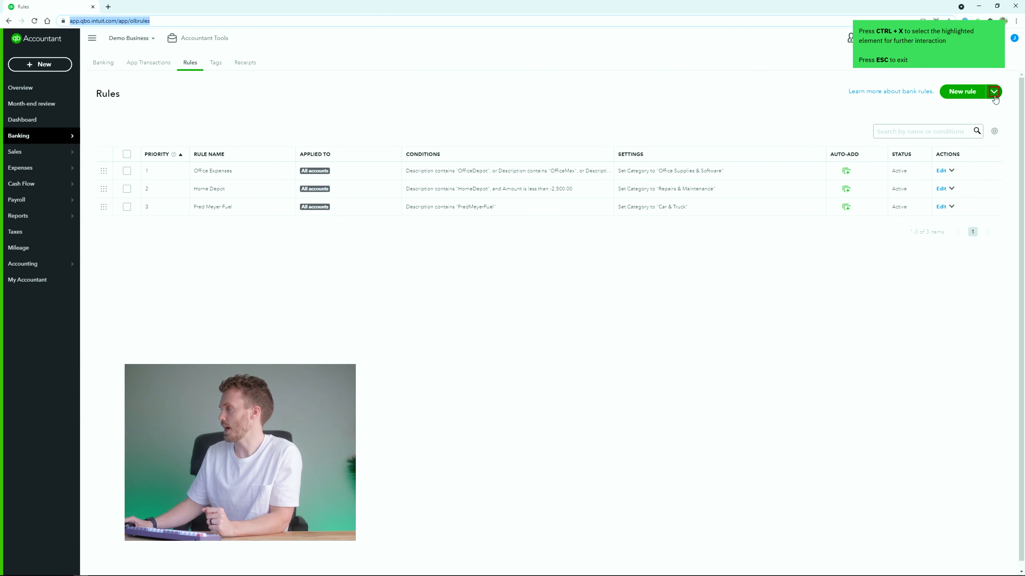
key("ctrl+x")
left_click(390, 278)
key("ctrl+a")
type("Rule Down Arron")
left_click(668, 319)
Add a click step targeting the Export rules option, saved as 'Export Rules Button'.
left_click_drag(39, 133, 355, 226)
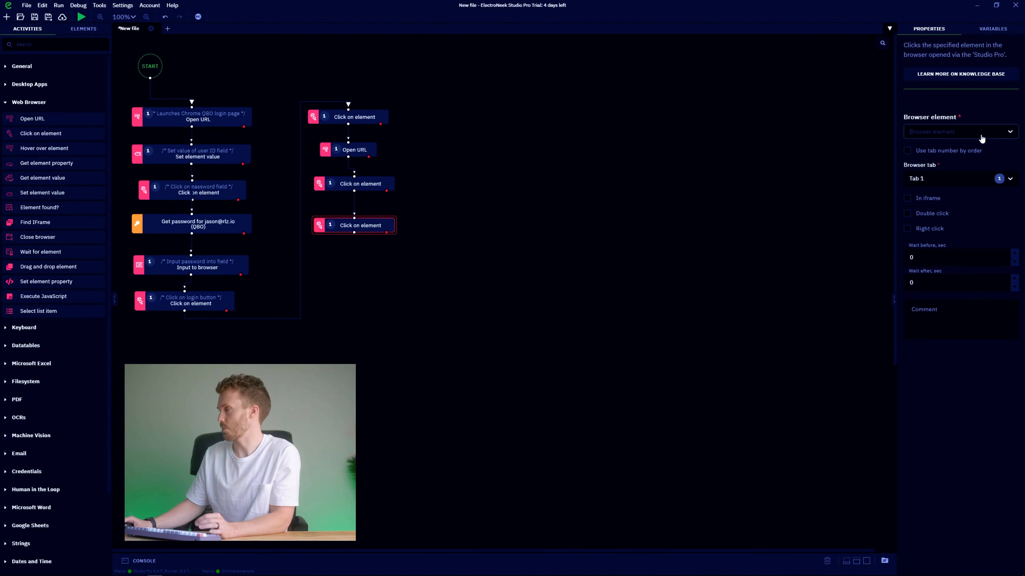
left_click(1000, 136)
left_click(958, 169)
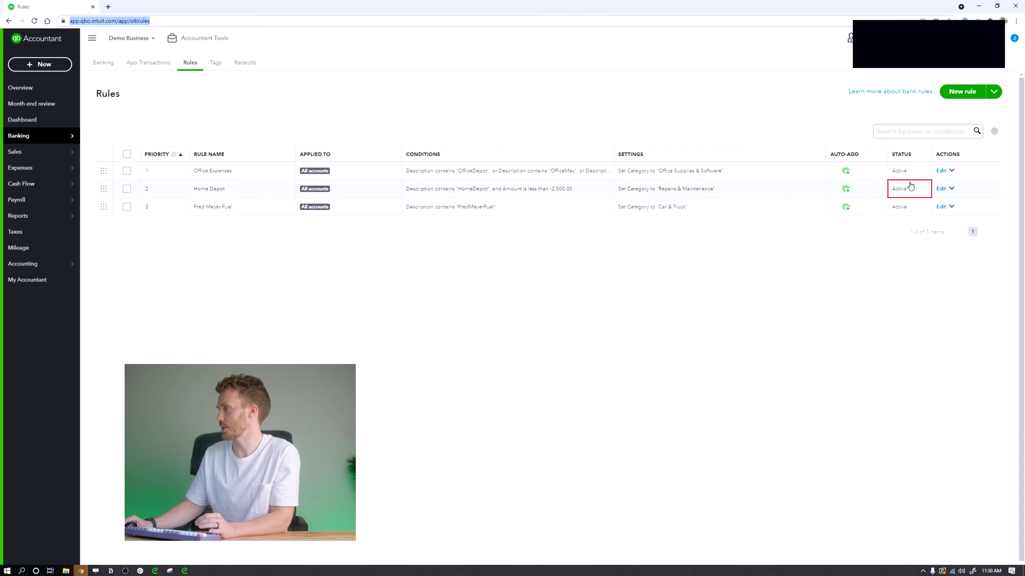
left_click(994, 91)
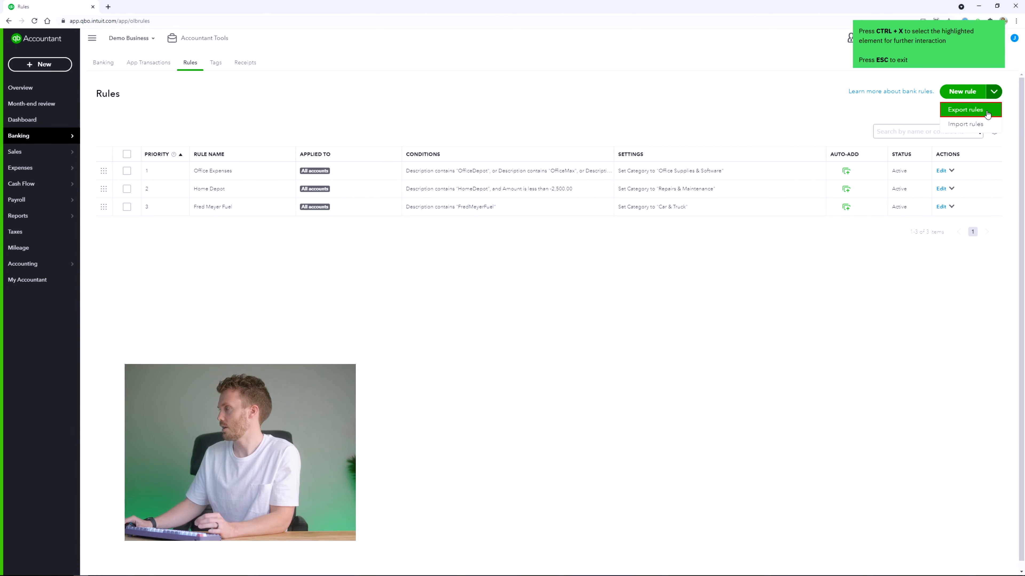
key("ctrl+x")
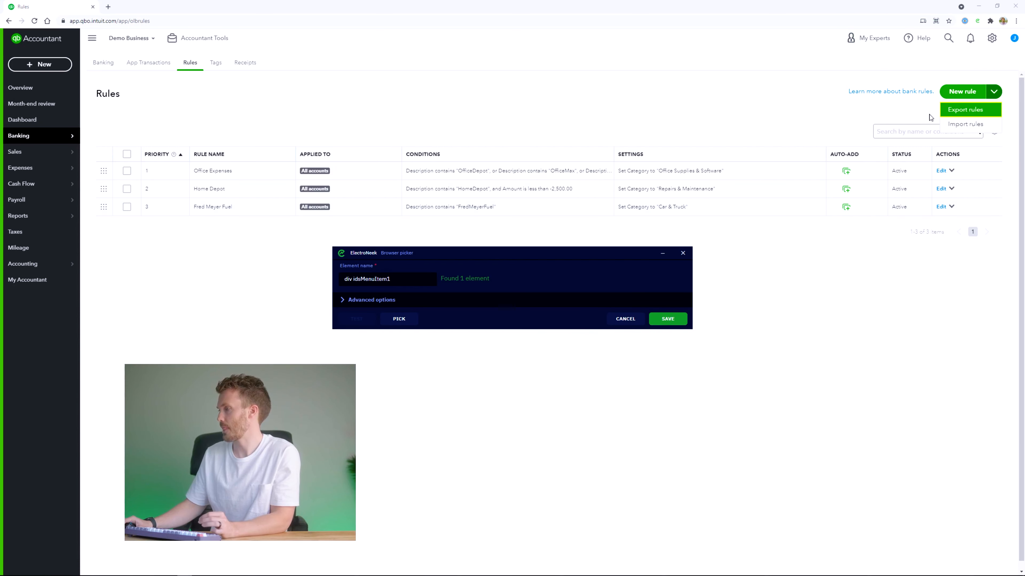
left_click(390, 278)
key("ctrl+a")
type("Exp")
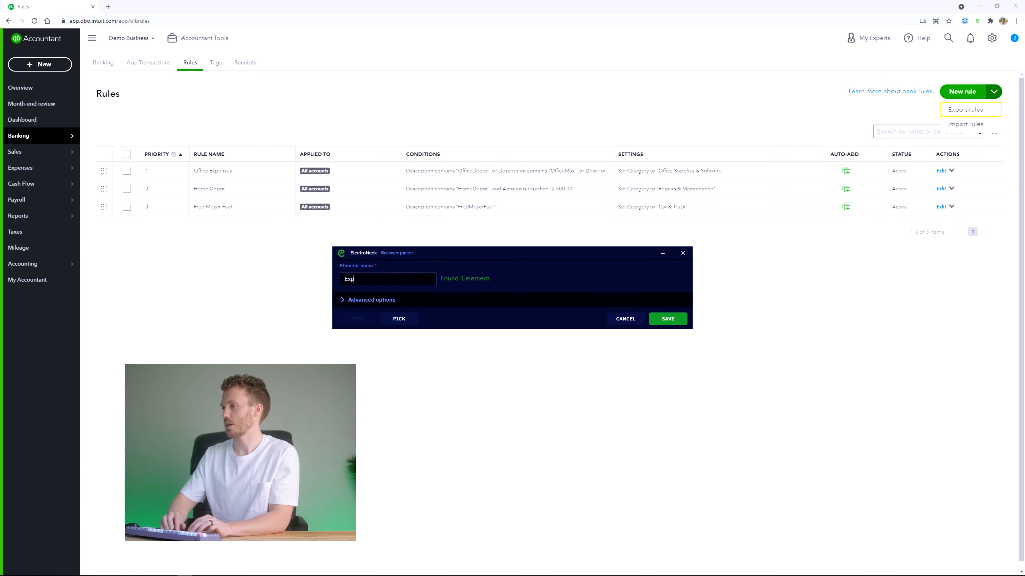
type("ort Rules Button")
left_click(668, 319)
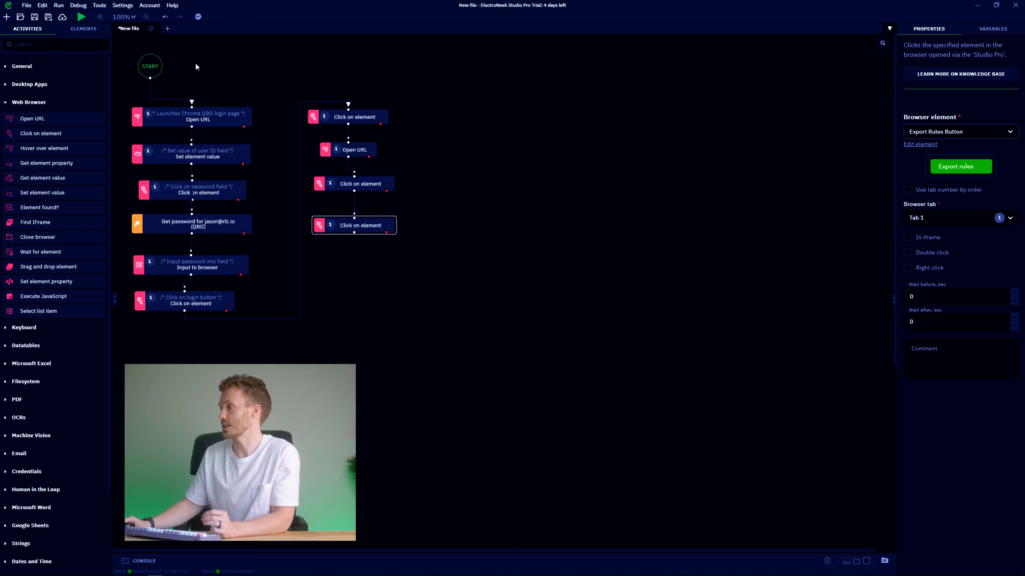
Run the whole bot workflow, then select the QB Logo click step.
left_click(80, 17)
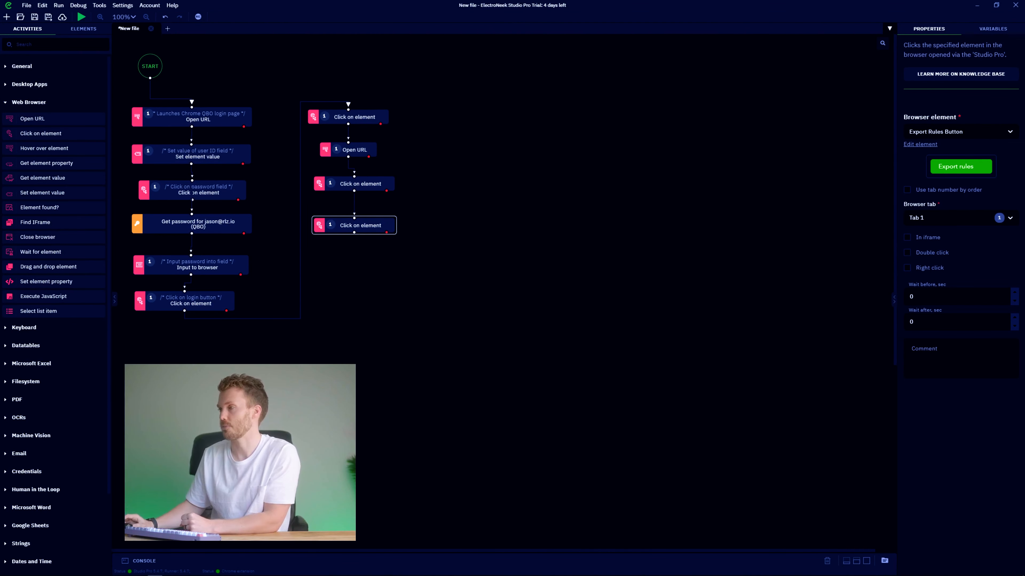
left_click(358, 117)
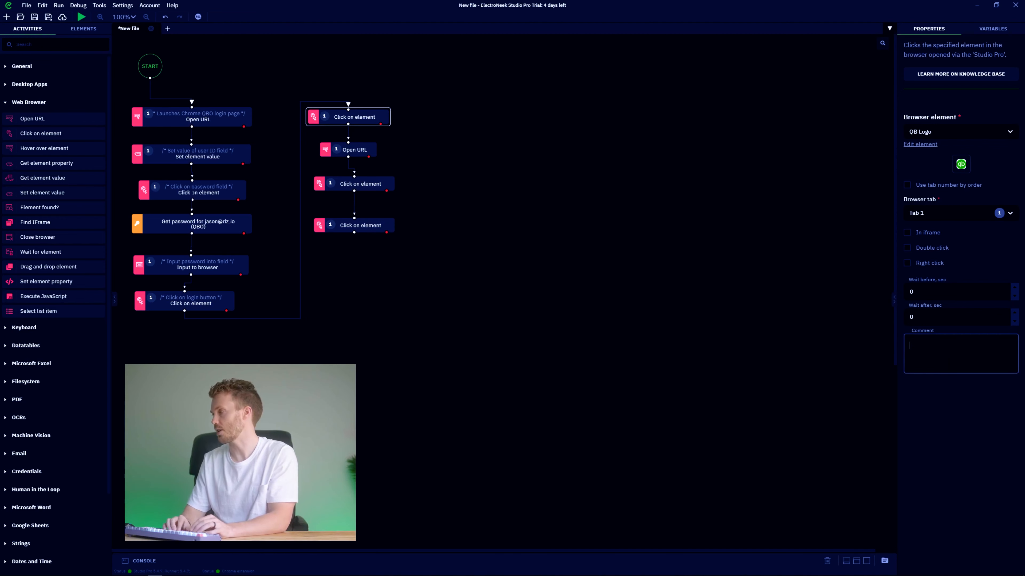
Comment the steps 'Click on QB logo', 'Launch the rules page', 'Click on rules down arrow' and 'Click export rules'.
type("ck on QB logo")
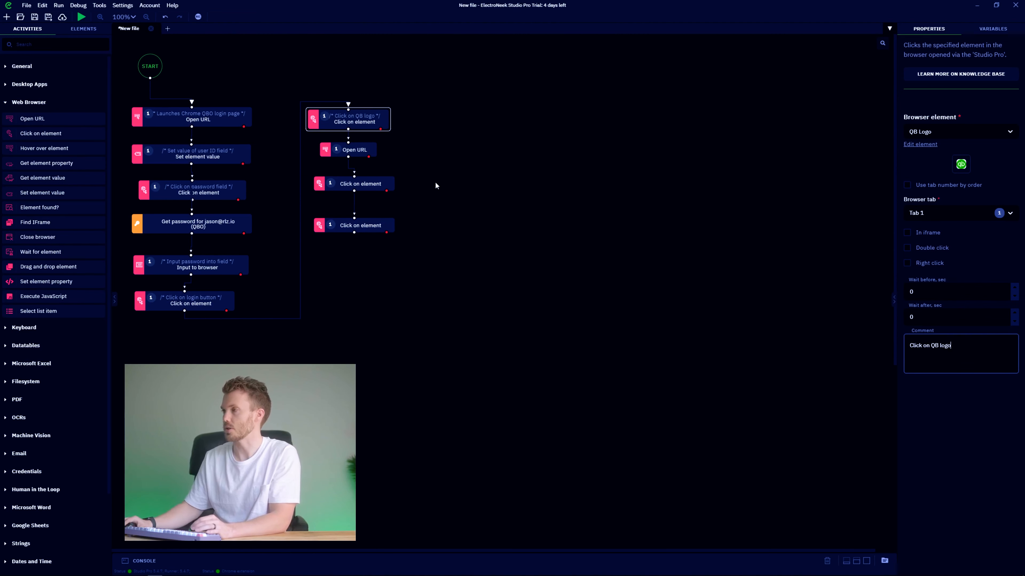
left_click(355, 145)
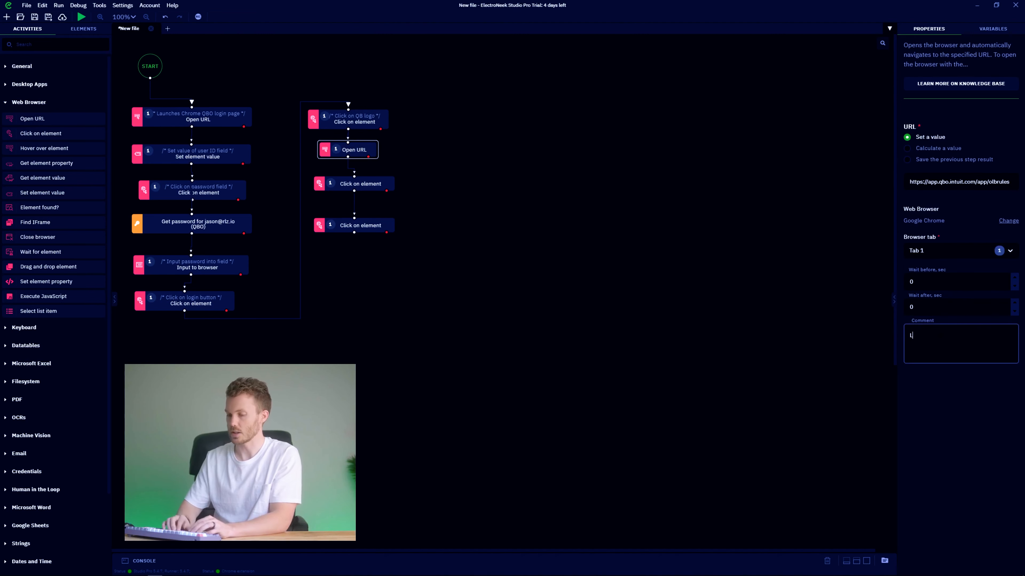
type("jnch")
key("BackSpace")
key("BackSpace")
key("BackSpace")
key("BackSpace")
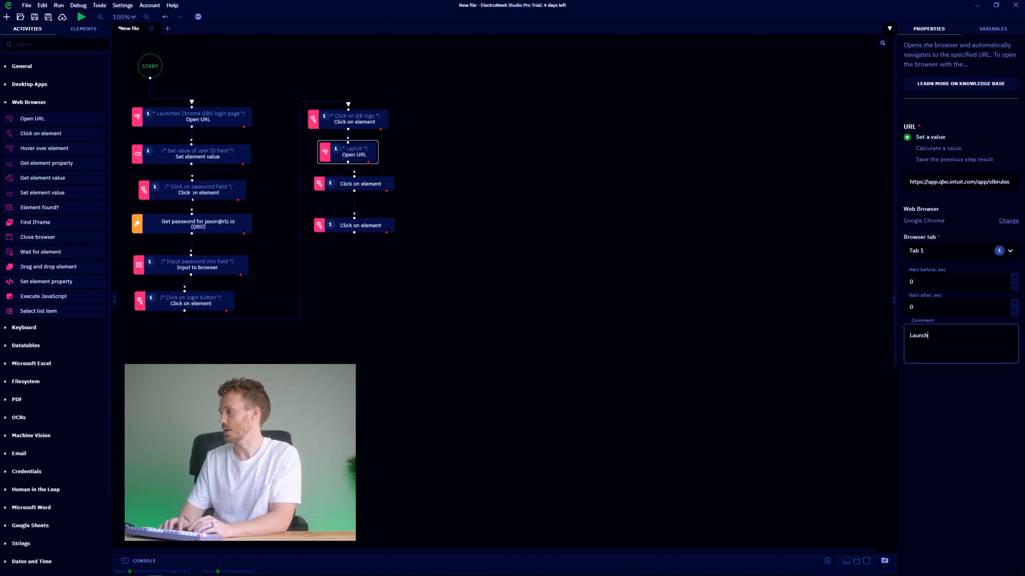
left_click(368, 187)
type("Click on rules down ar")
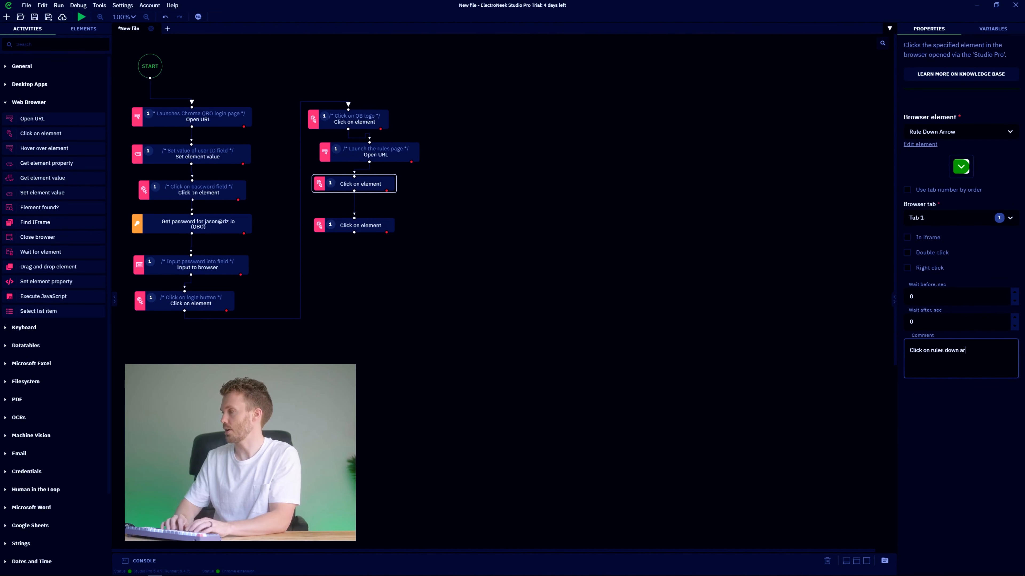
type("row")
left_click(360, 225)
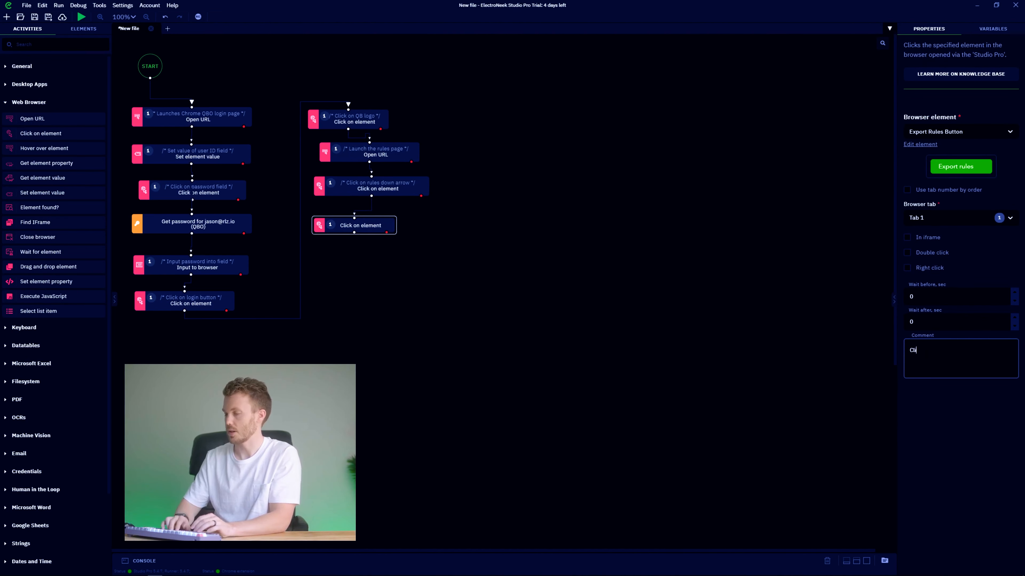
Move the four commented steps down to realign the right column.
left_click_drag(362, 228, 366, 267)
left_click_drag(393, 186, 380, 228)
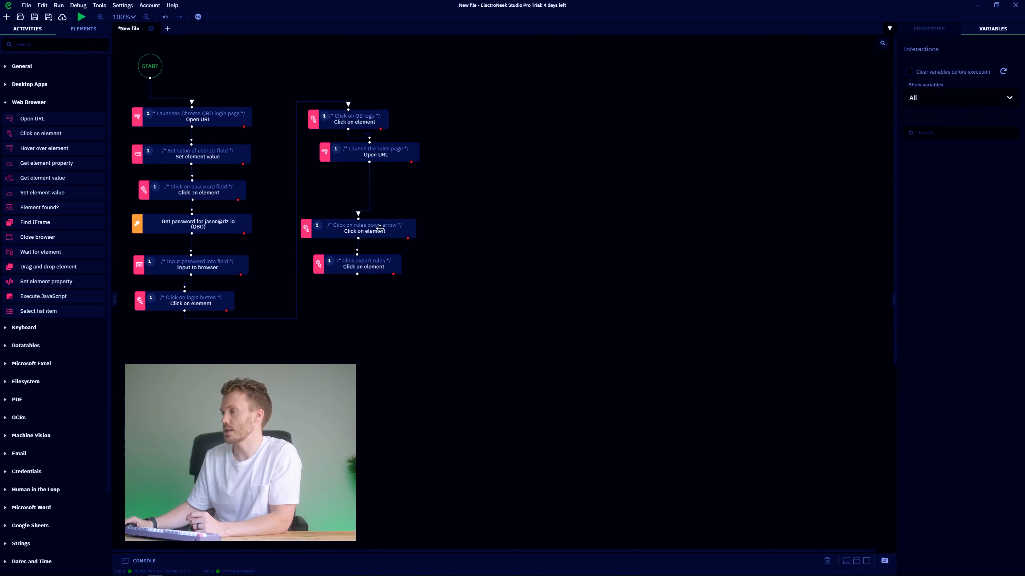
left_click_drag(394, 148, 381, 190)
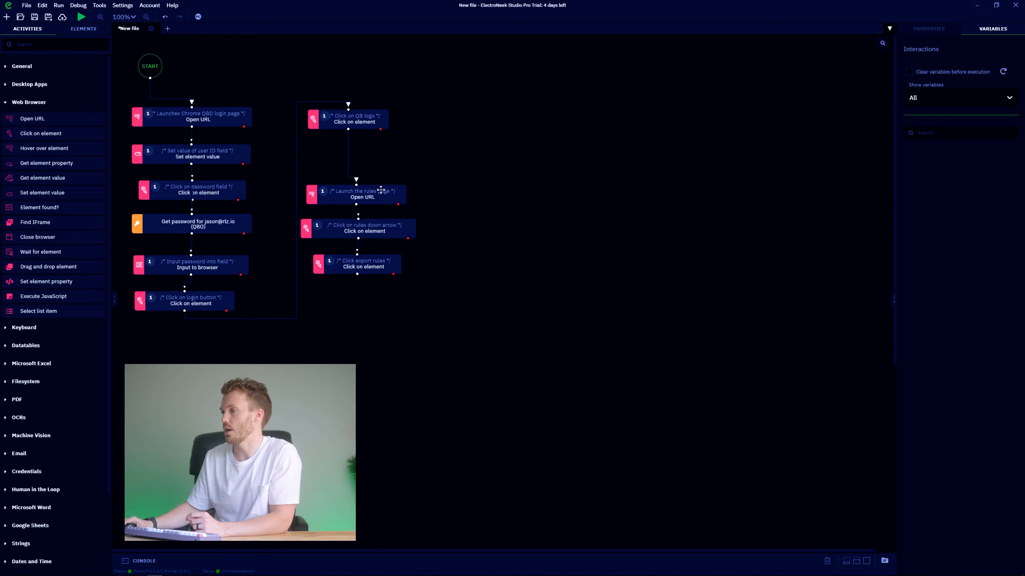
left_click_drag(358, 117, 365, 157)
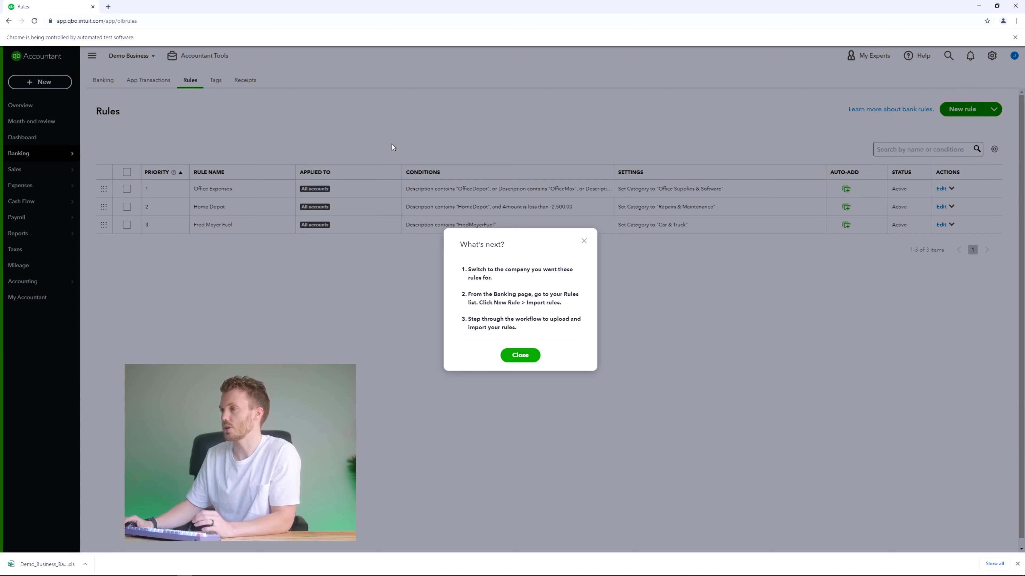
left_click(391, 146)
left_click(148, 55)
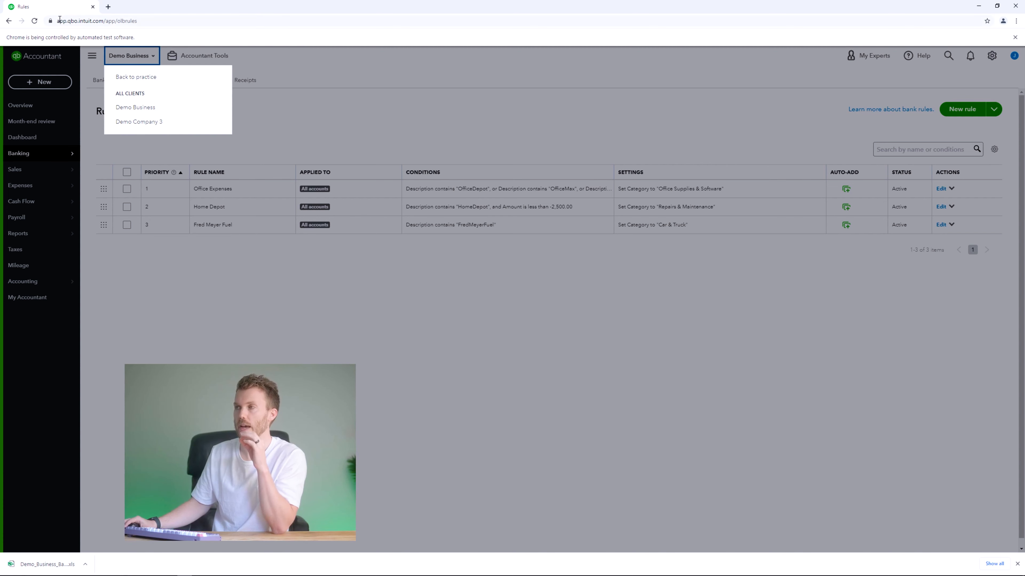
Switch clients from Demo Business to Demo Company 3, back, and to Demo Company 3 again.
left_click(152, 127)
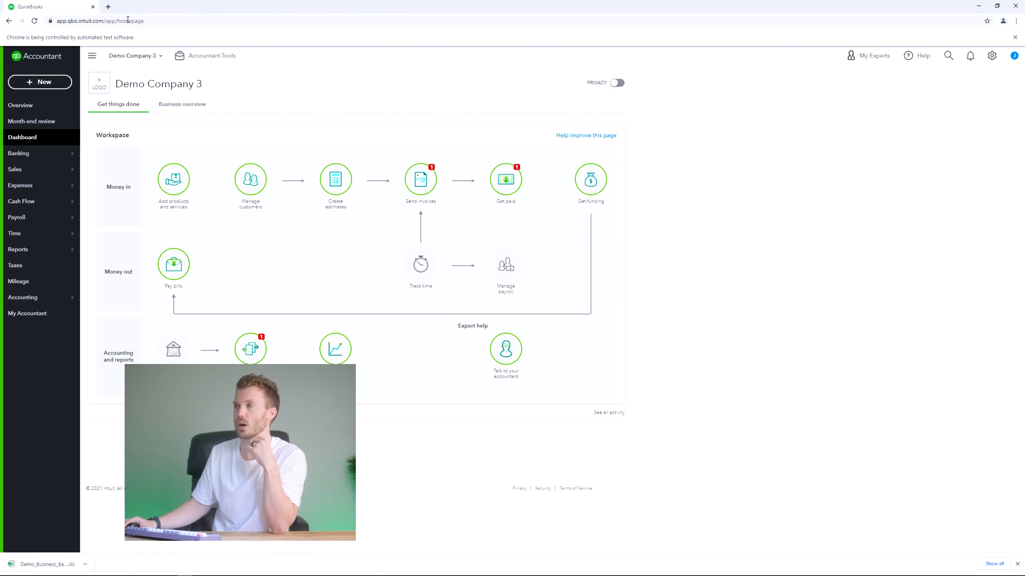
left_click(143, 56)
left_click(142, 110)
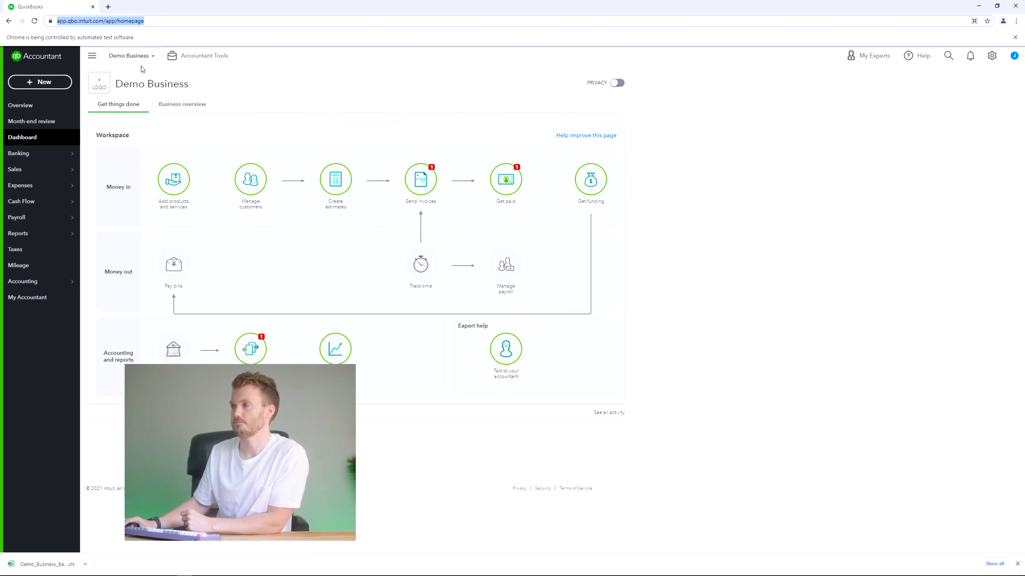
left_click(126, 55)
left_click(149, 122)
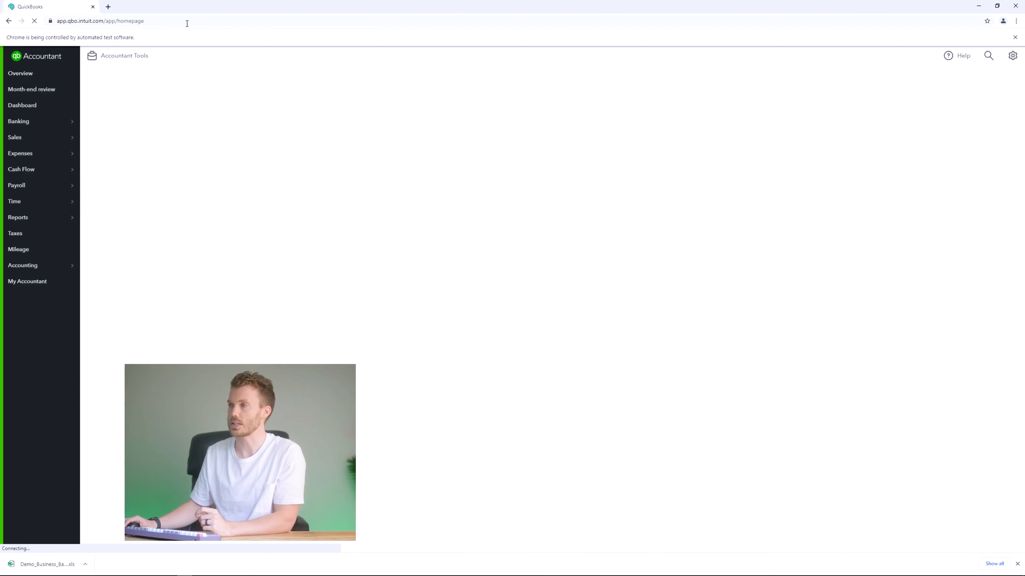
Load a company via a pasted switchCompany link in the address bar.
left_click(179, 23)
key("ctrl+v")
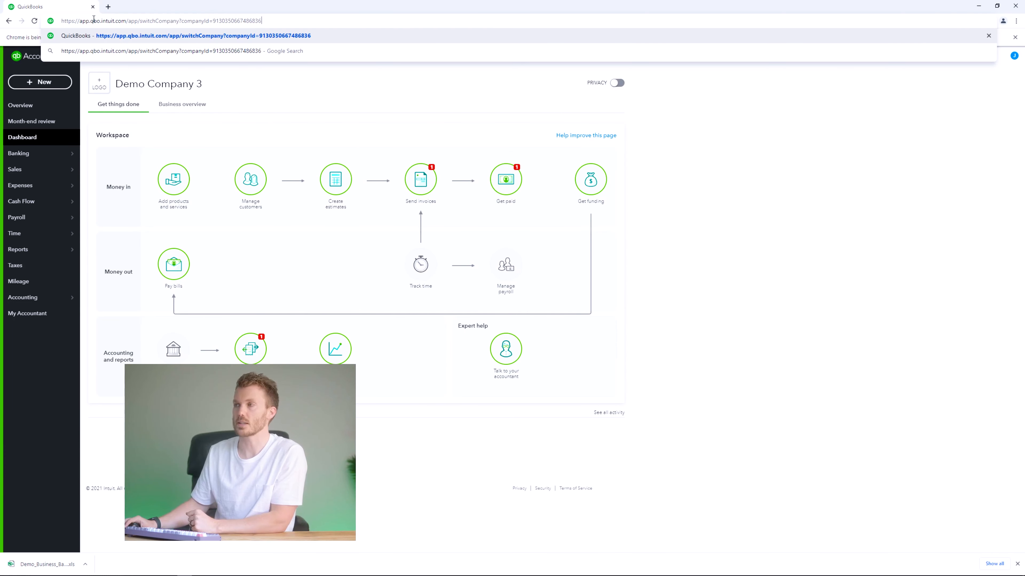
left_click_drag(213, 19, 263, 39)
left_click(272, 19)
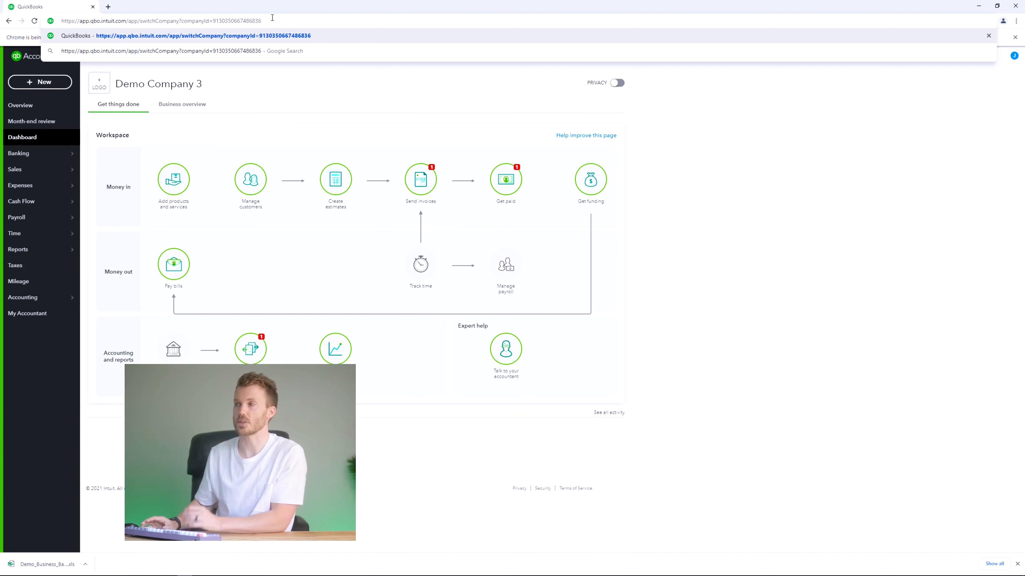
key("Return")
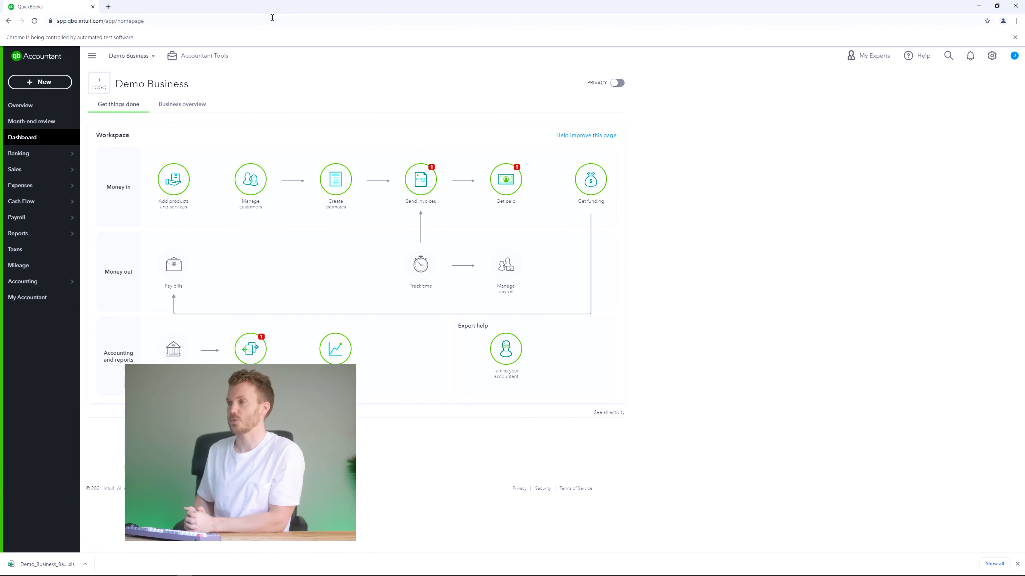
Open the Company List workbook and inspect the company ID in B2's Demo Business URL.
left_click(66, 570)
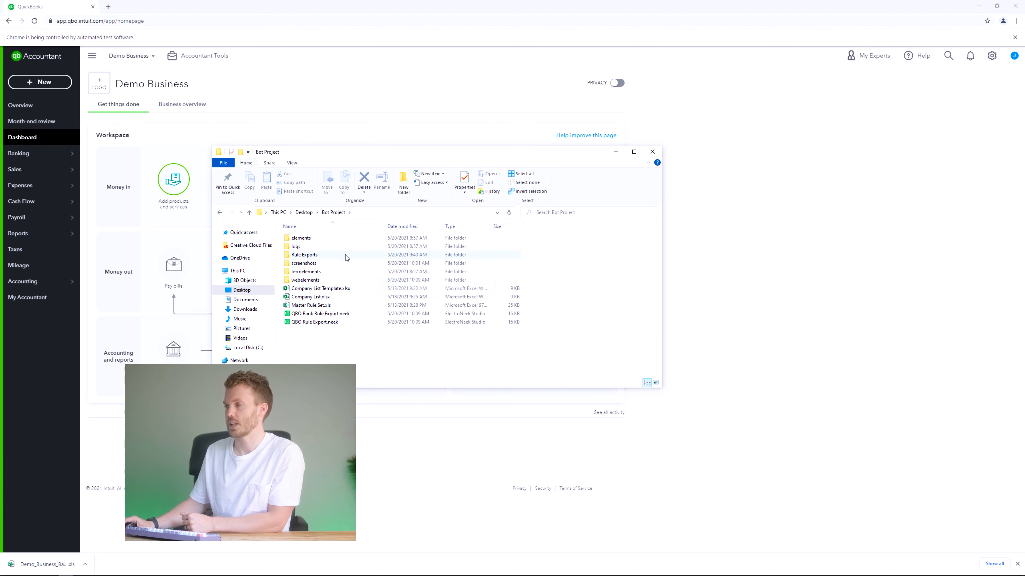
double_click(314, 296)
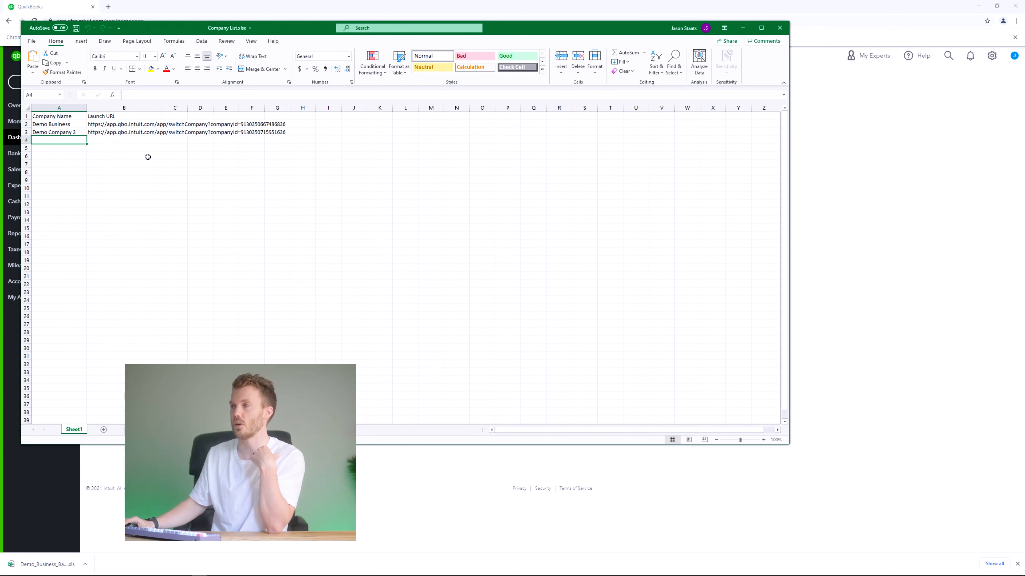
left_click(137, 124)
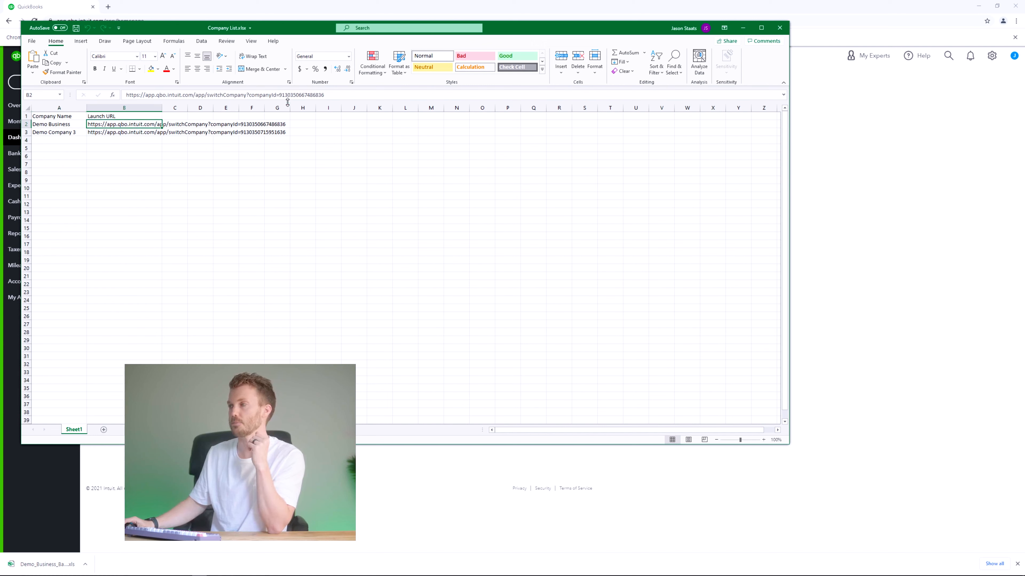
left_click_drag(278, 95, 328, 95)
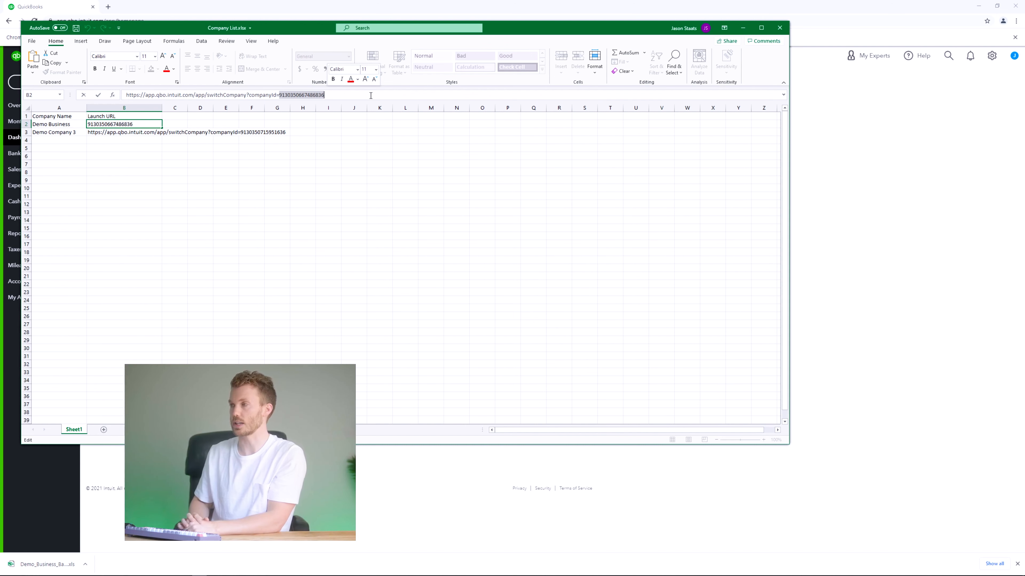
Close the workbook without saving and return to ElectroNeek Studio.
left_click(779, 27)
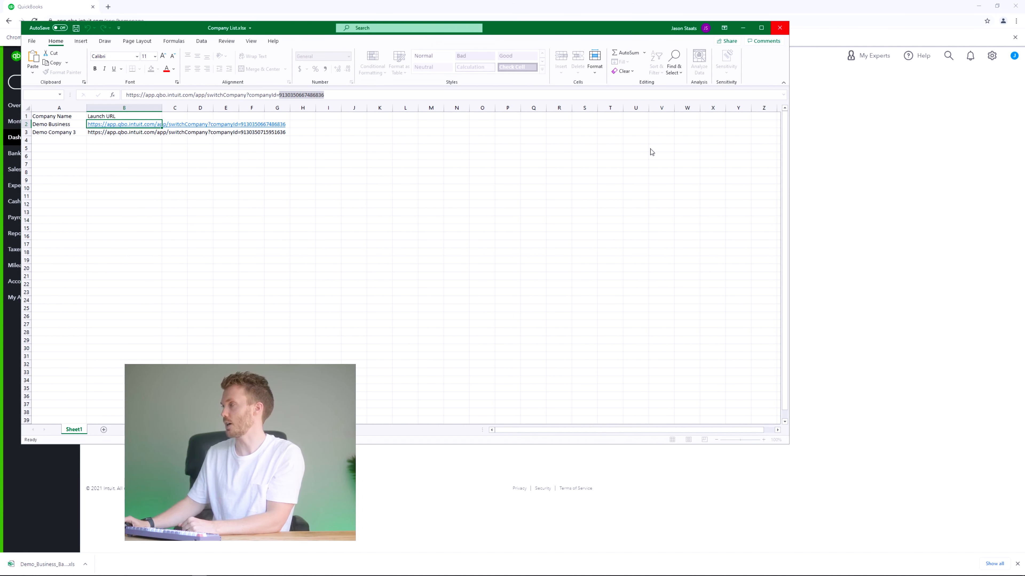
left_click(511, 300)
key("alt+Tab")
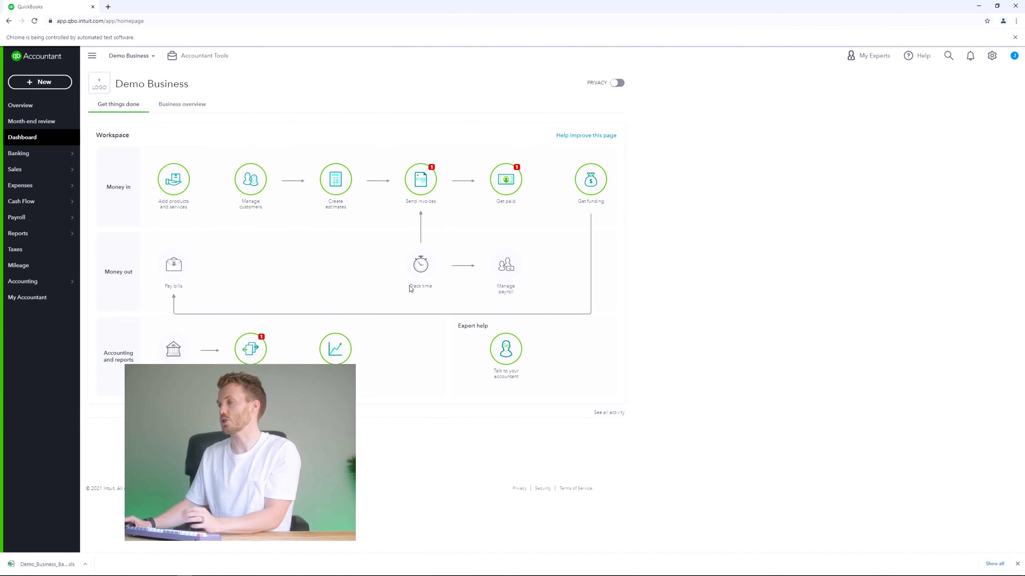
key("alt+Tab")
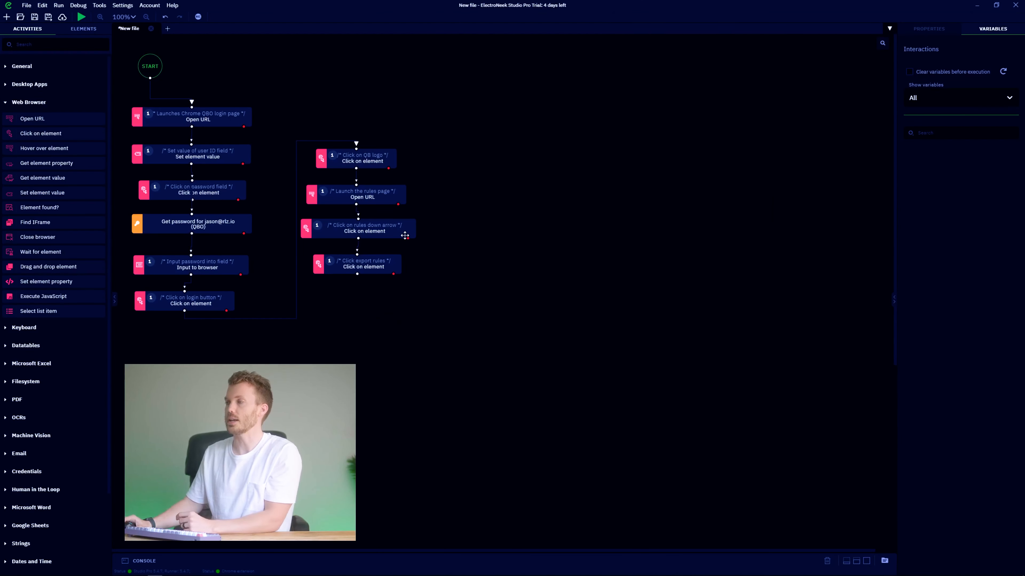
Add a Read Excel file step reading Company List.xlsx, unlinking login from the QB Logo step.
left_click(25, 363)
left_click_drag(33, 381, 319, 89)
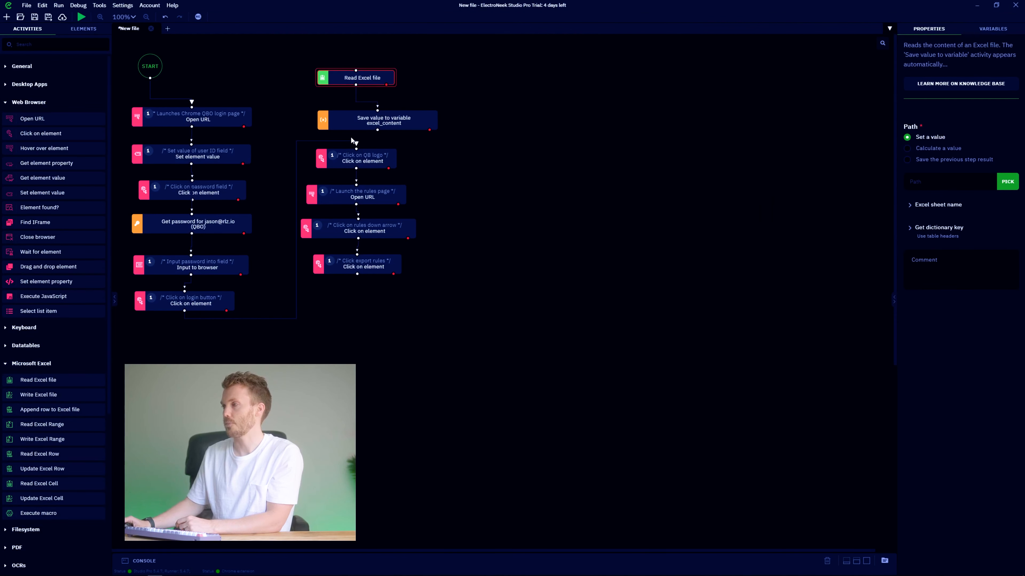
left_click(195, 319)
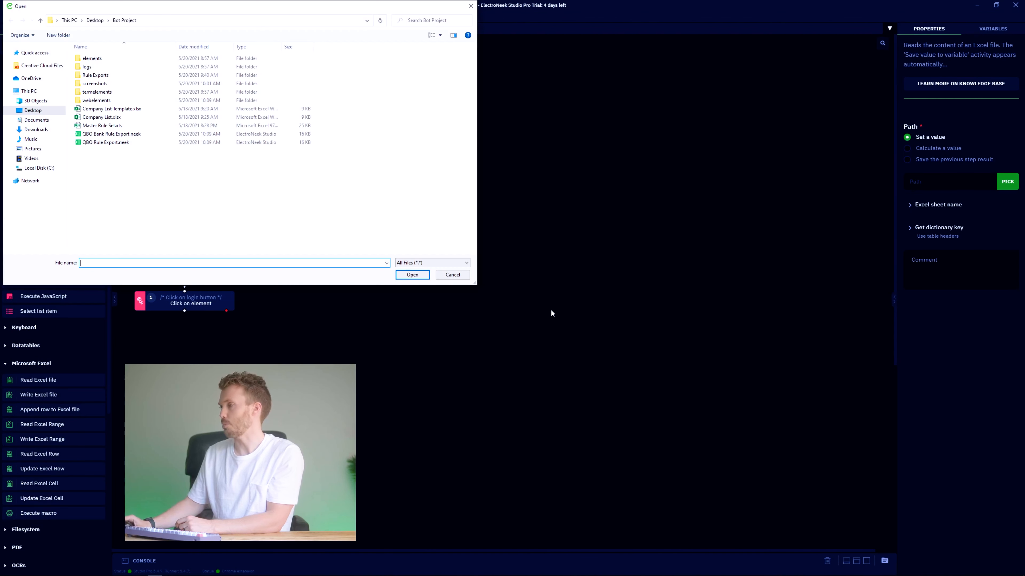
double_click(110, 119)
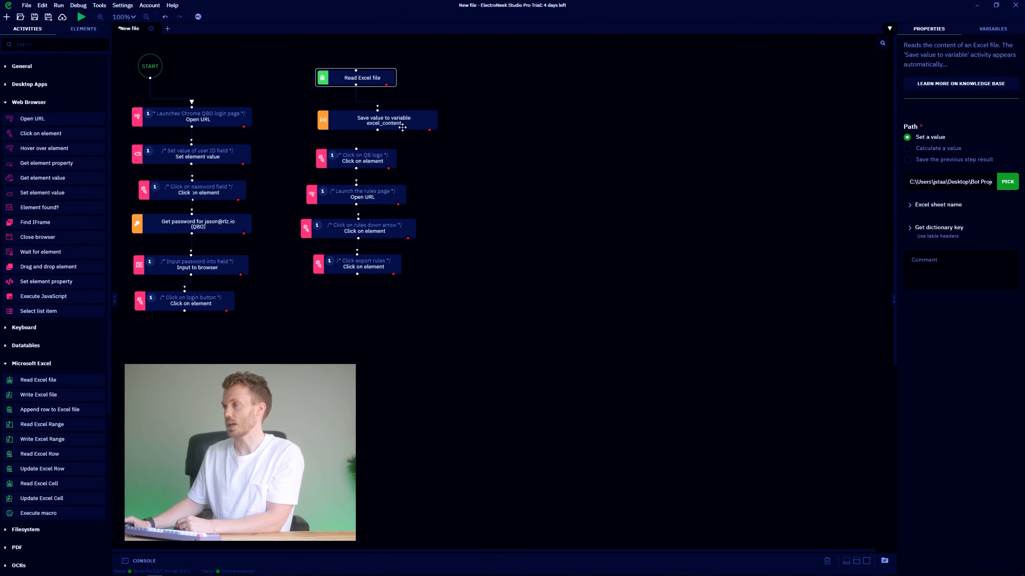
Place the Save value to variable step under it and name the variable Company_URL_List.
left_click_drag(398, 119, 377, 109)
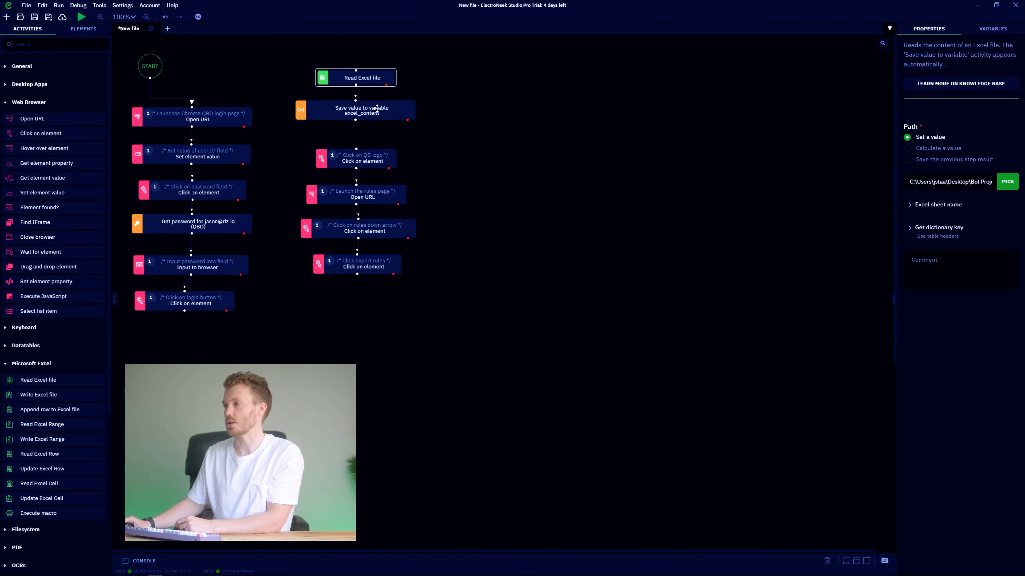
left_click(366, 113)
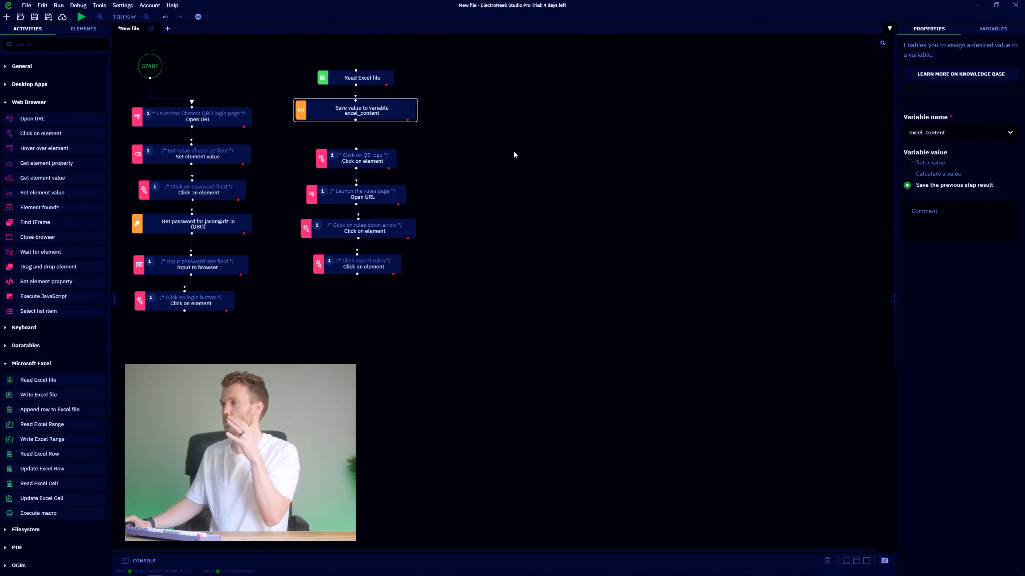
left_click(945, 133)
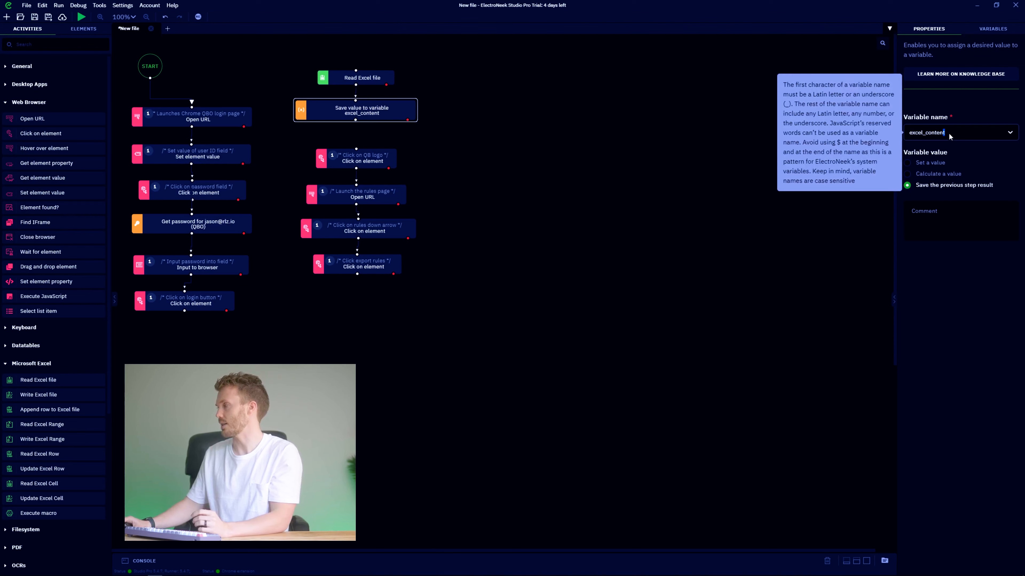
key("ctrl+a")
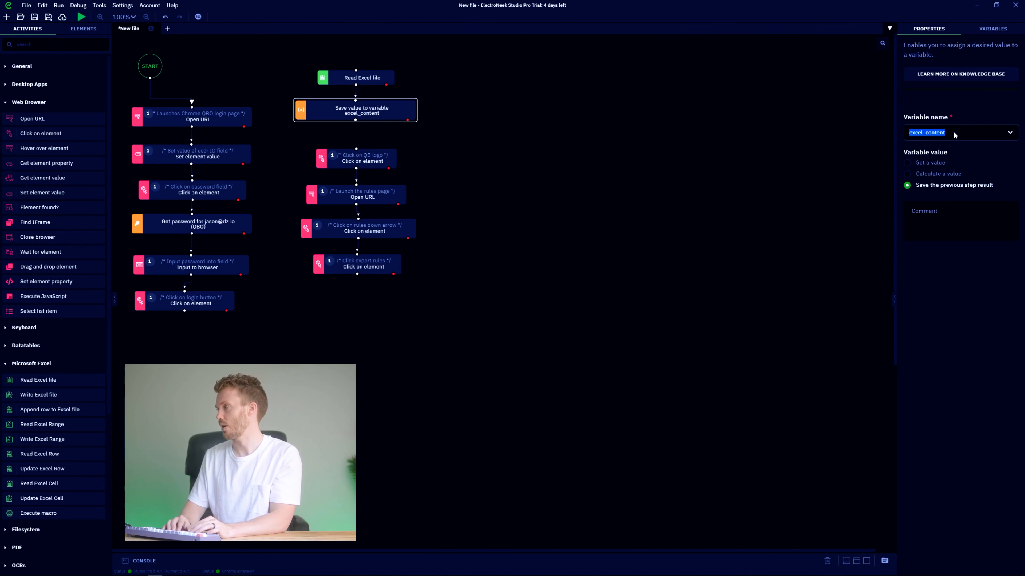
type("Compan")
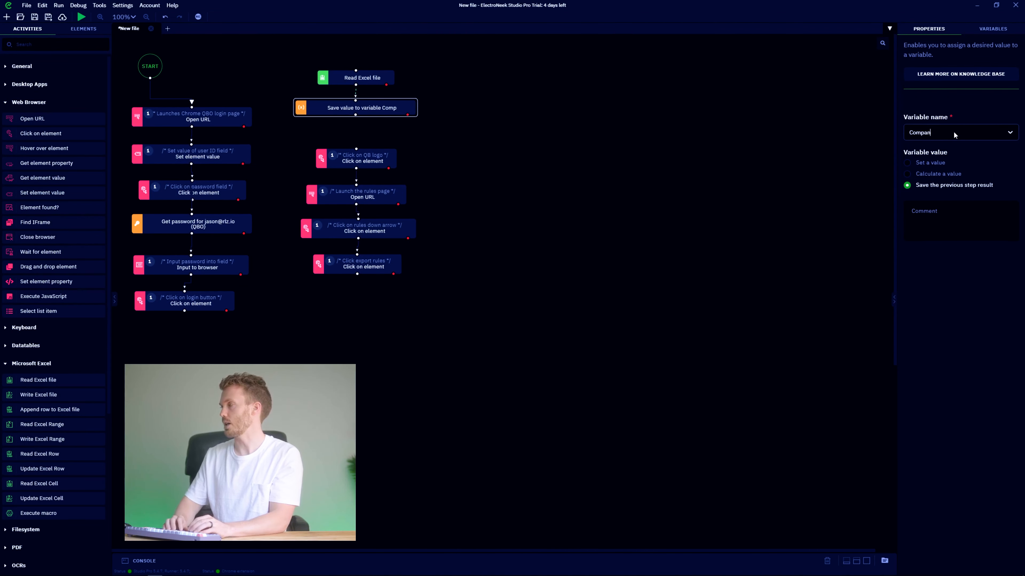
type("y_URL_List")
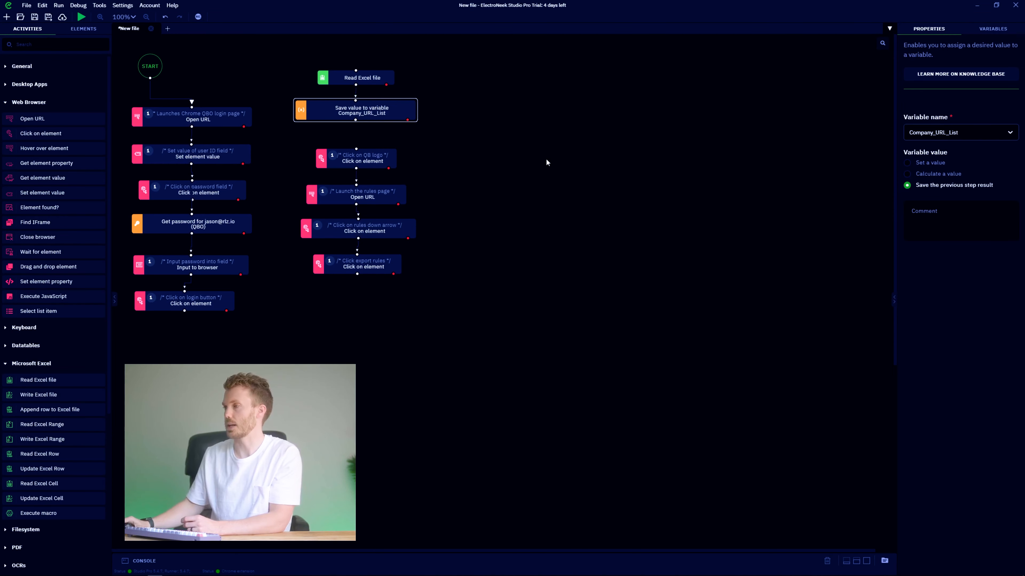
left_click(415, 156)
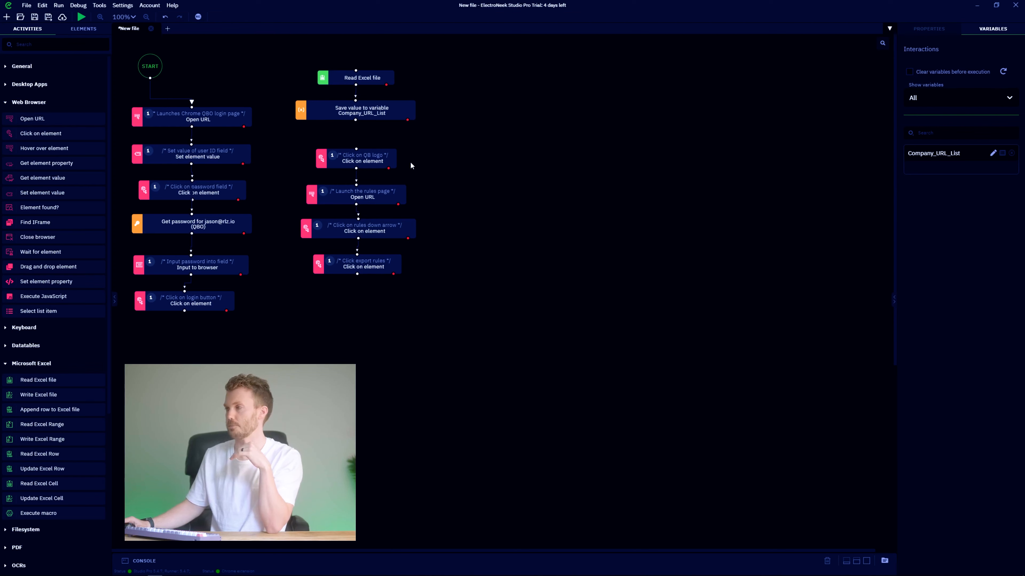
Delete the Click on QB logo step and add a Datatables For each row loop to the flow.
left_click(371, 162)
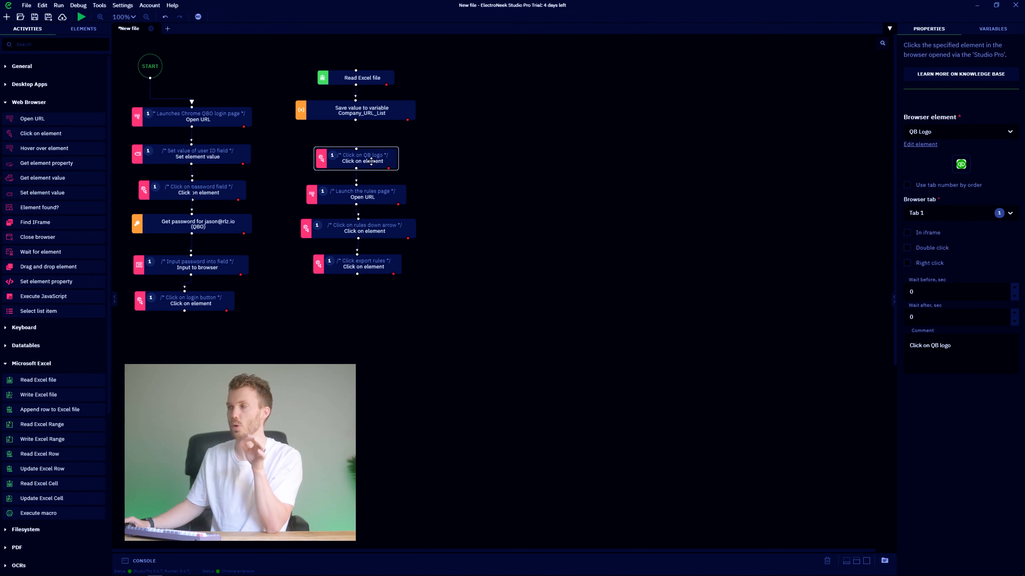
key("Delete")
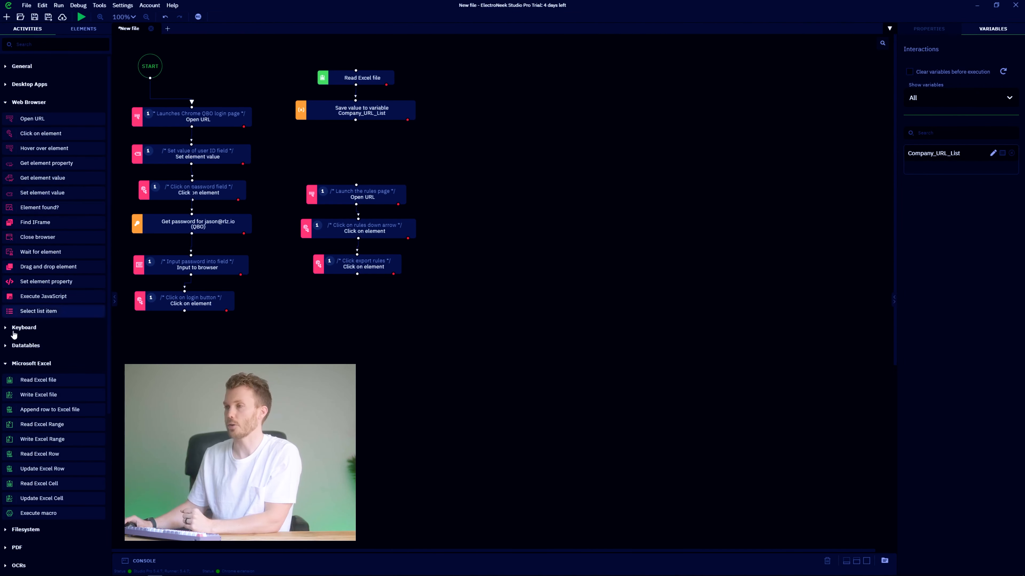
left_click(4, 364)
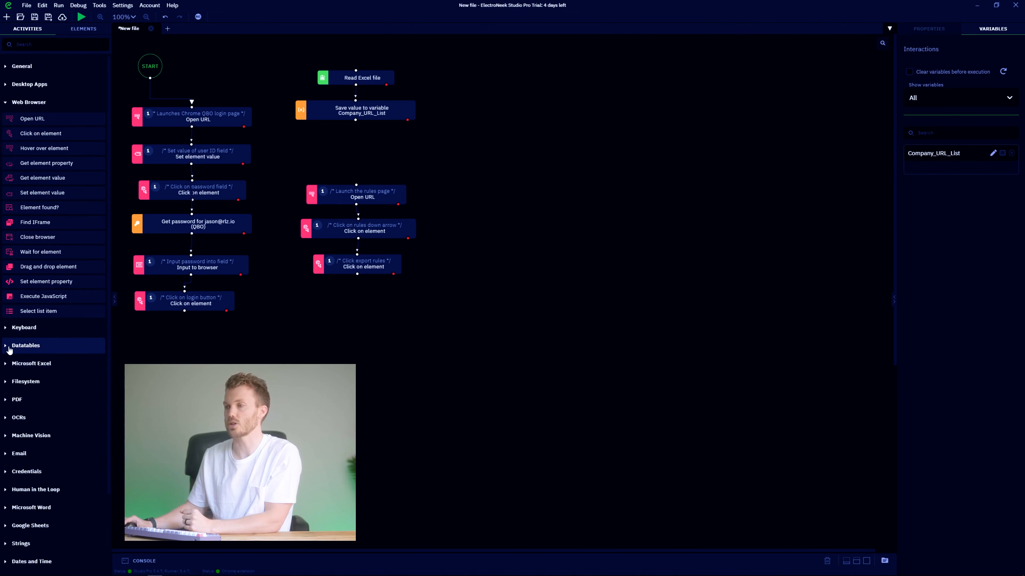
left_click(8, 346)
left_click_drag(28, 375, 519, 230)
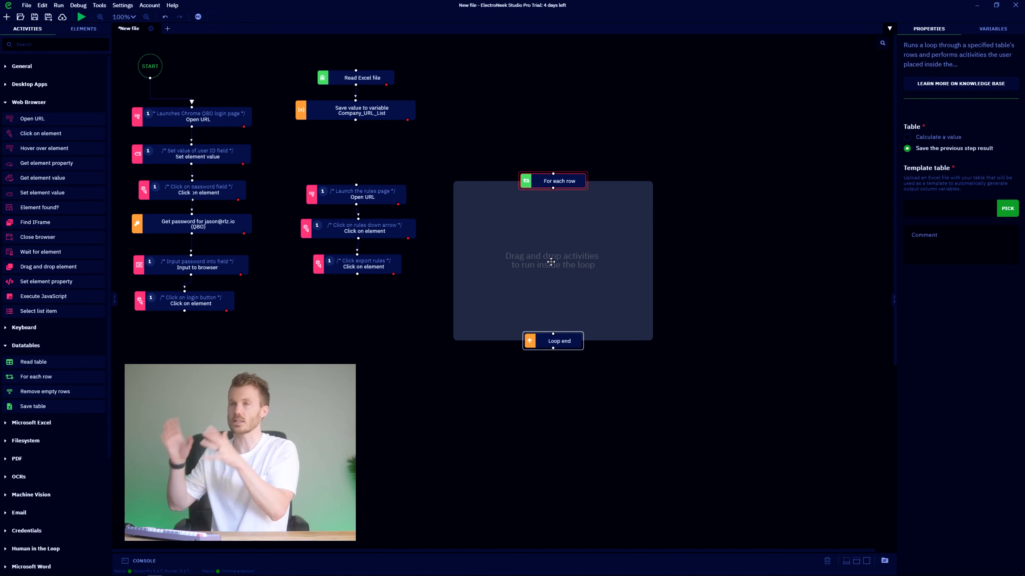
Wrap the rules-export steps in the loop and connect it after Save value to variable.
left_click_drag(555, 222, 276, 187)
left_click_drag(355, 120, 358, 142)
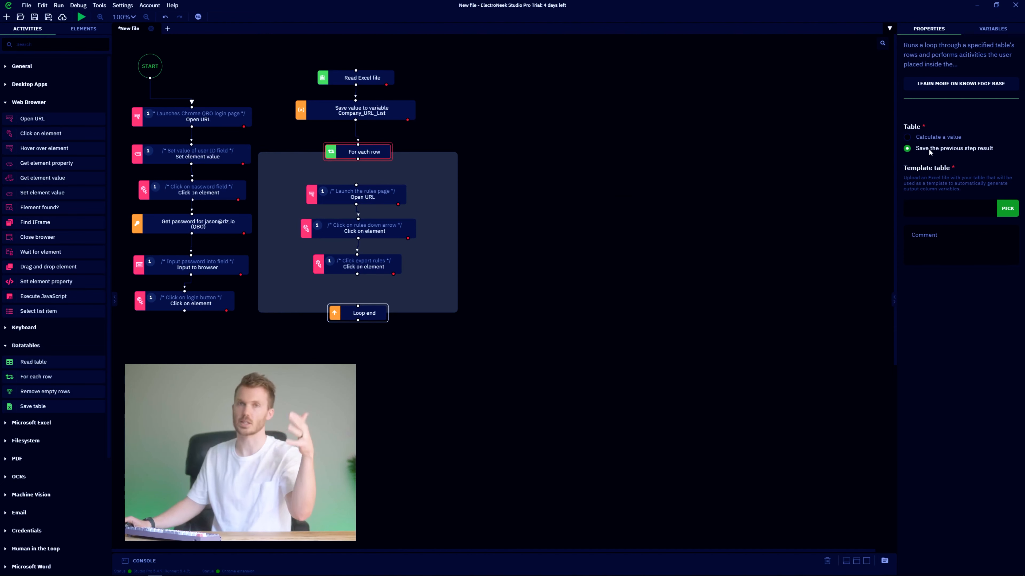
left_click(379, 117)
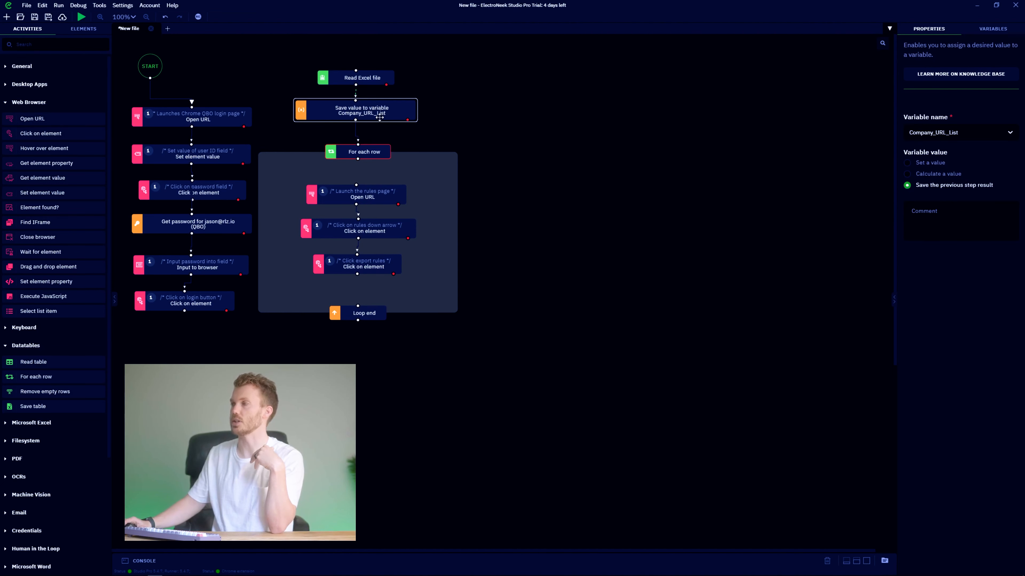
left_click(372, 152)
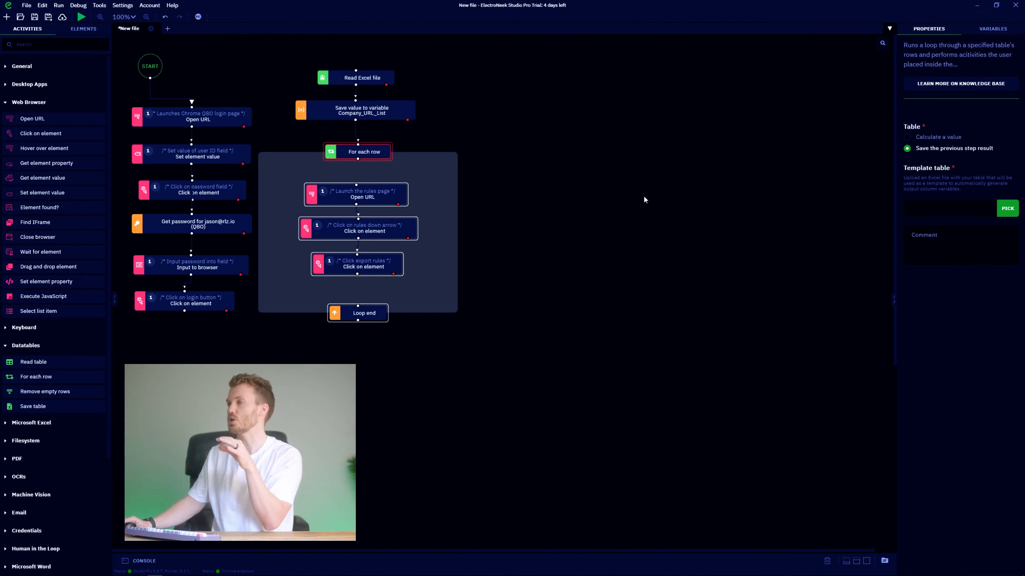
Set Company List Template.xlsx as the For each row loop's template table.
left_click(1001, 211)
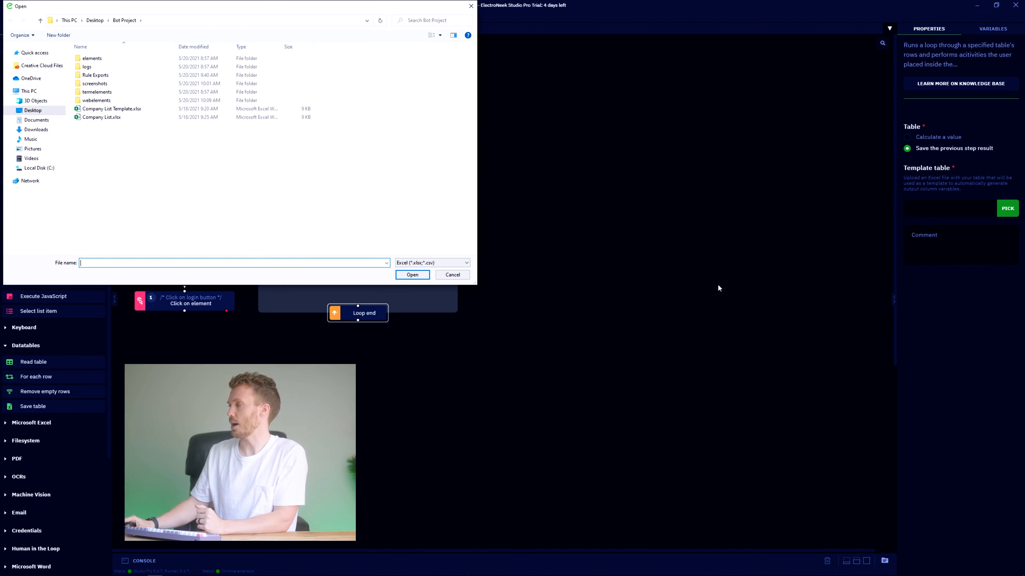
double_click(100, 108)
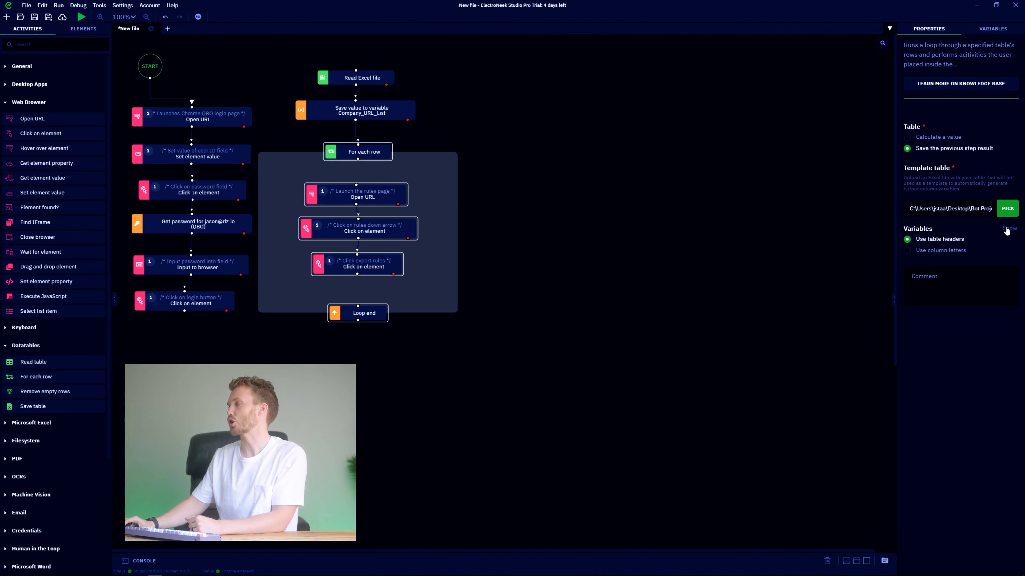
left_click(1006, 230)
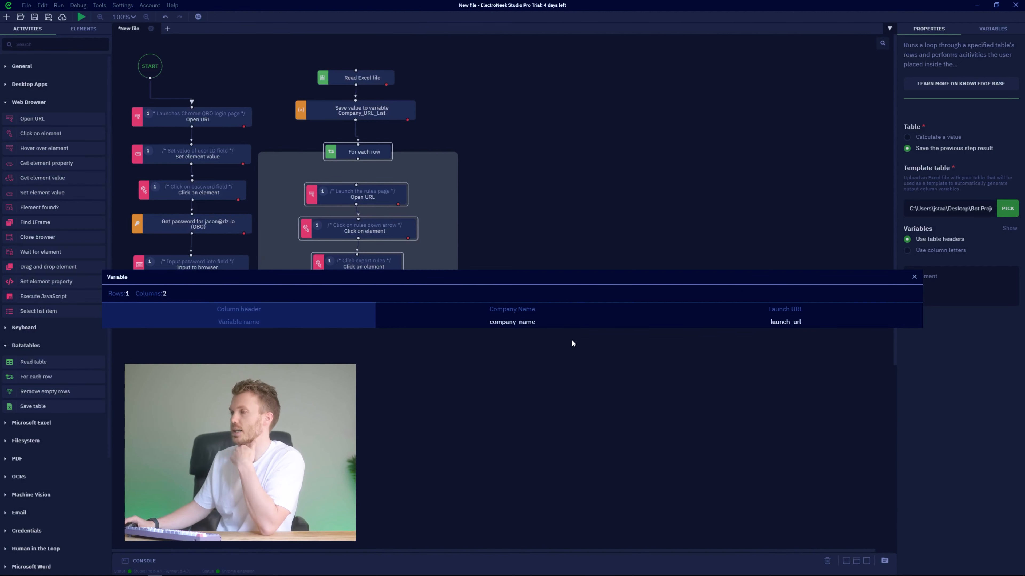
Review the column variables, keeping the names company_name and launch_url, then close the table.
left_click_drag(216, 307, 256, 319)
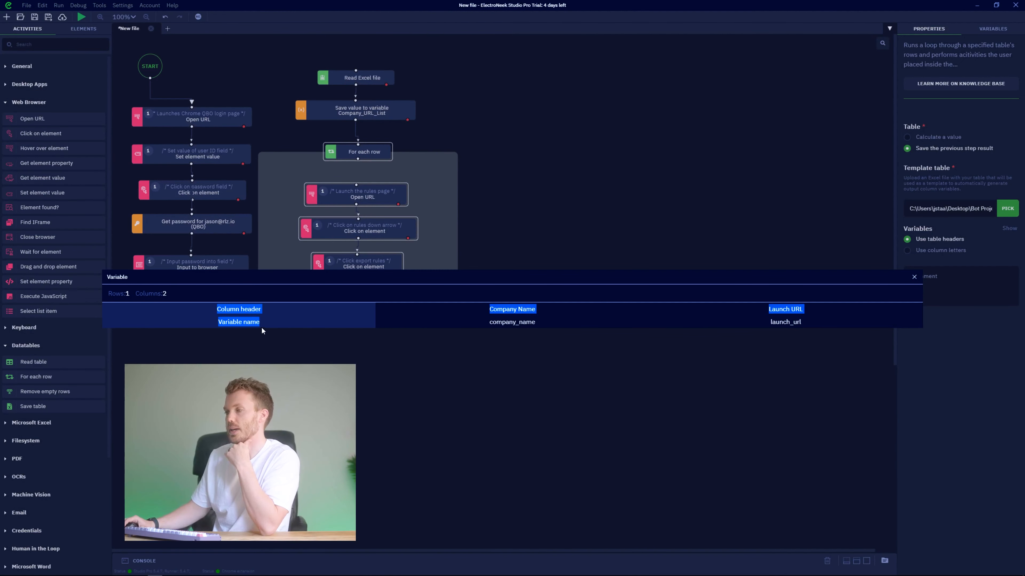
left_click(339, 330)
double_click(505, 309)
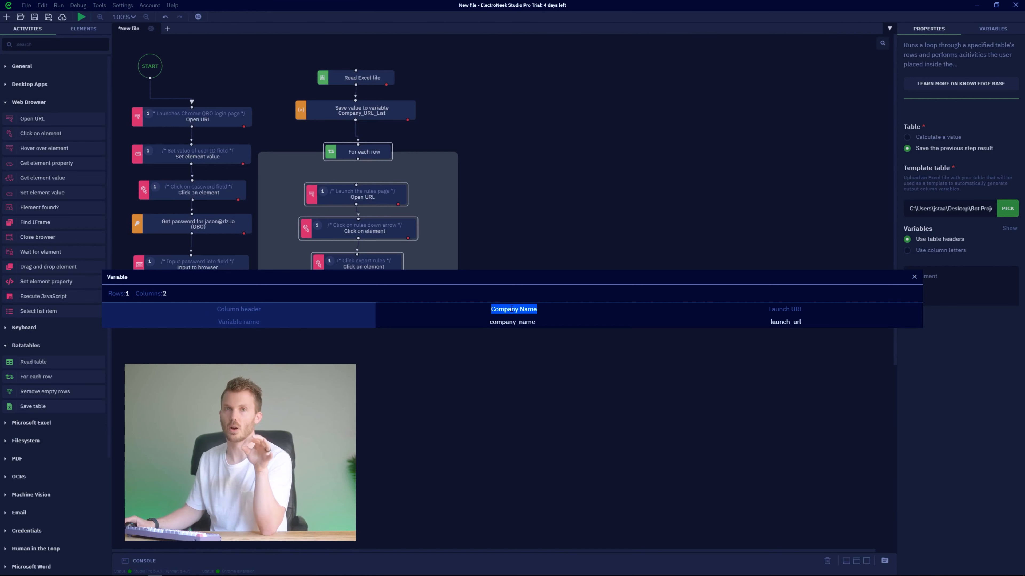
double_click(503, 322)
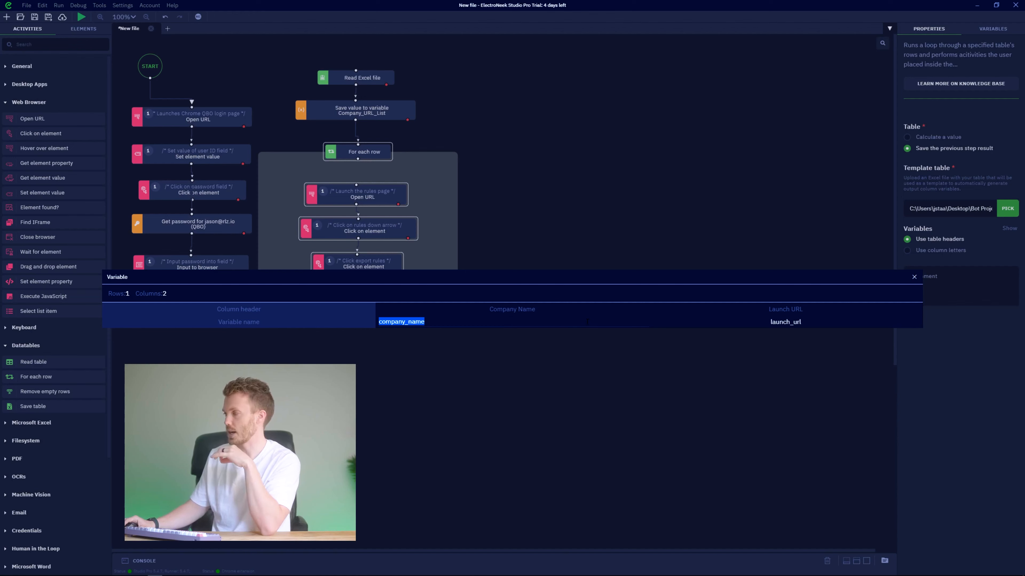
key("Return")
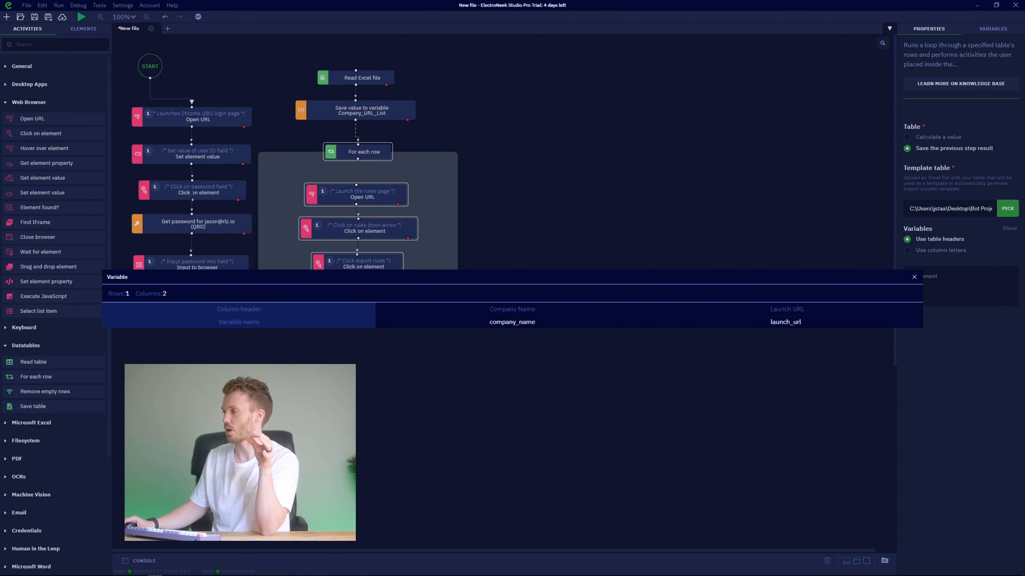
double_click(728, 318)
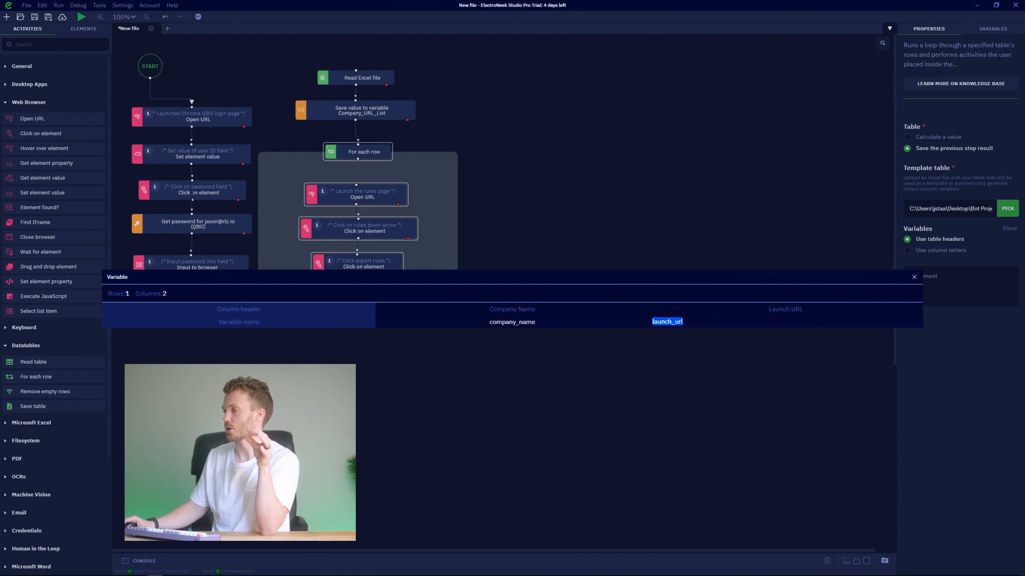
key("Return")
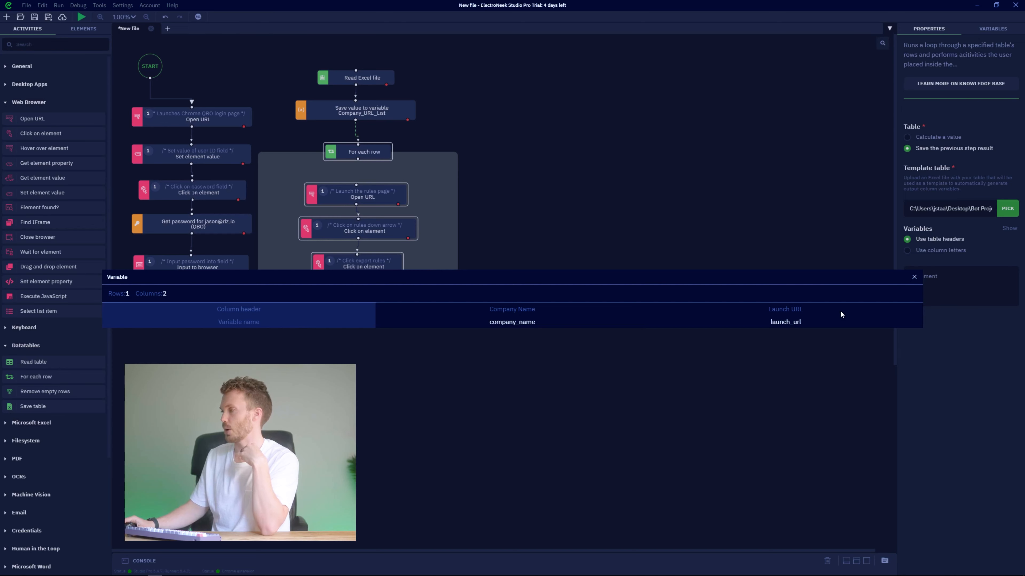
left_click(914, 278)
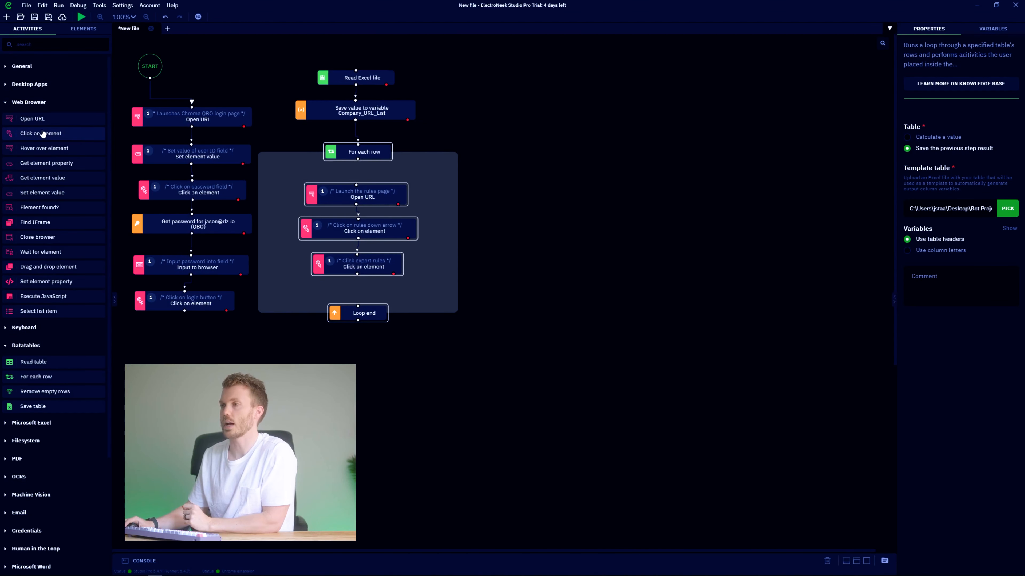
Add an Open URL step at the loop's start that opens the calculated value launch_url.
left_click_drag(32, 123, 365, 175)
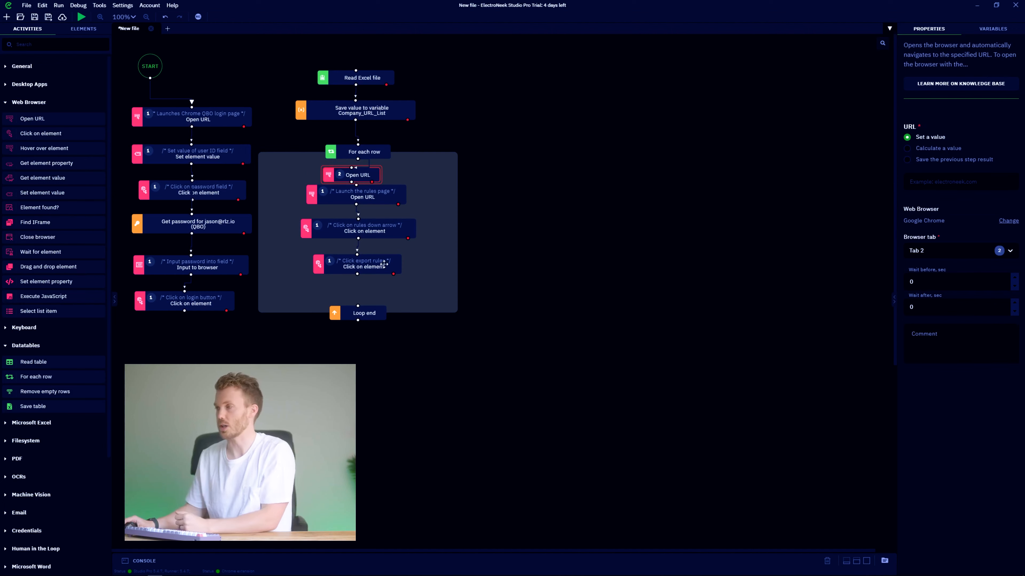
left_click_drag(371, 197, 365, 178)
left_click(946, 181)
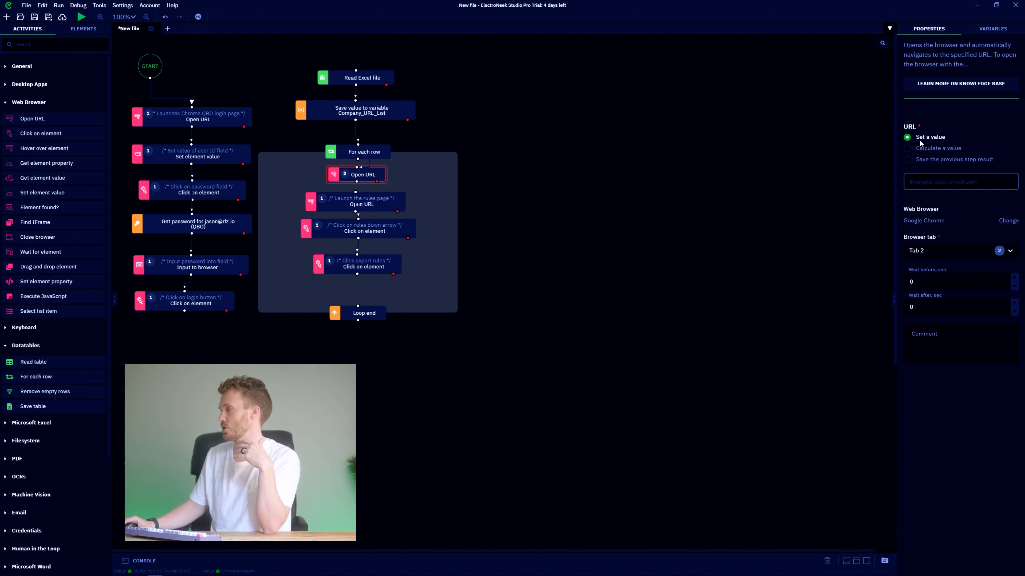
type("asdfasd")
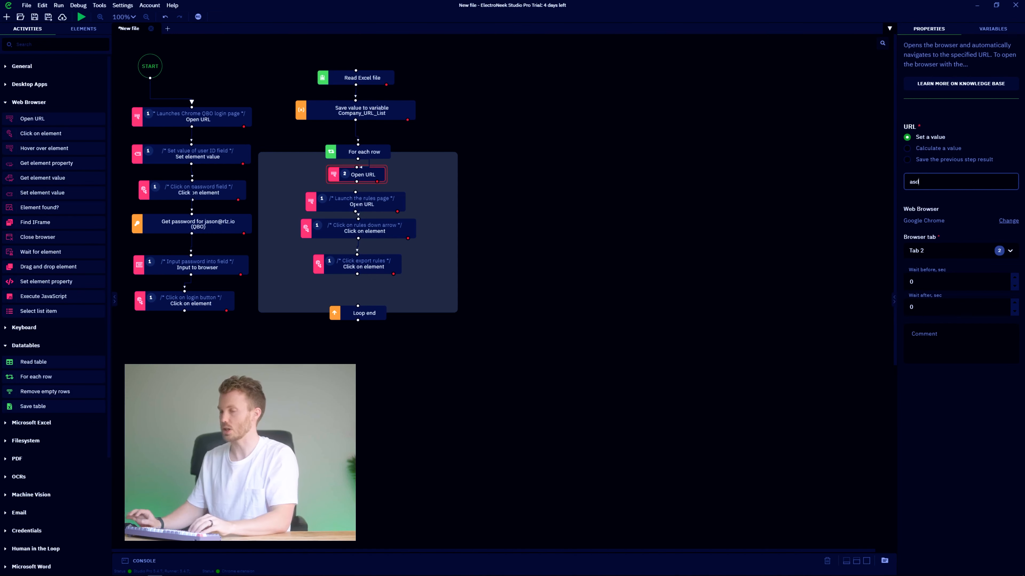
key("ctrl+a")
key("BackSpace")
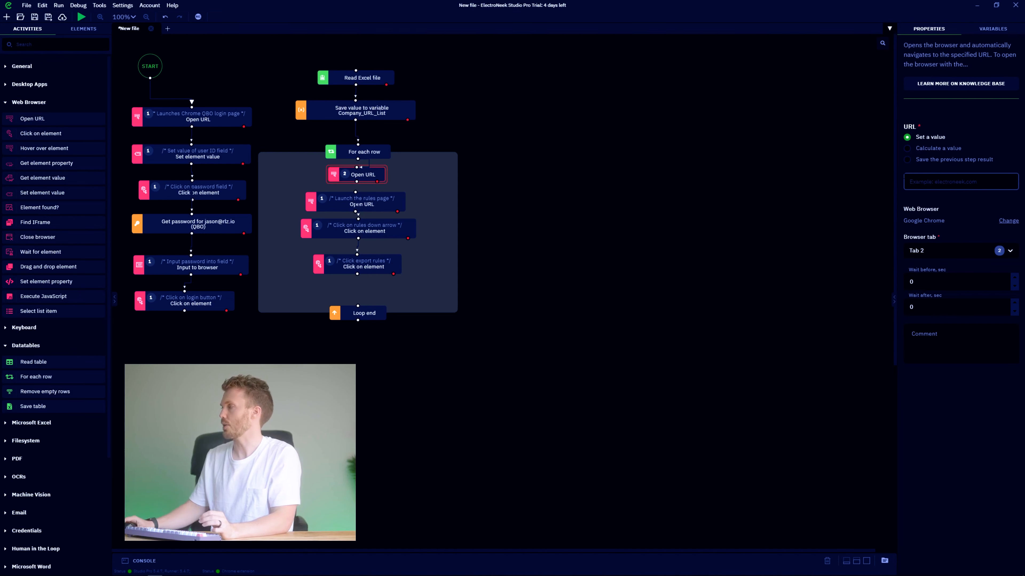
left_click(927, 160)
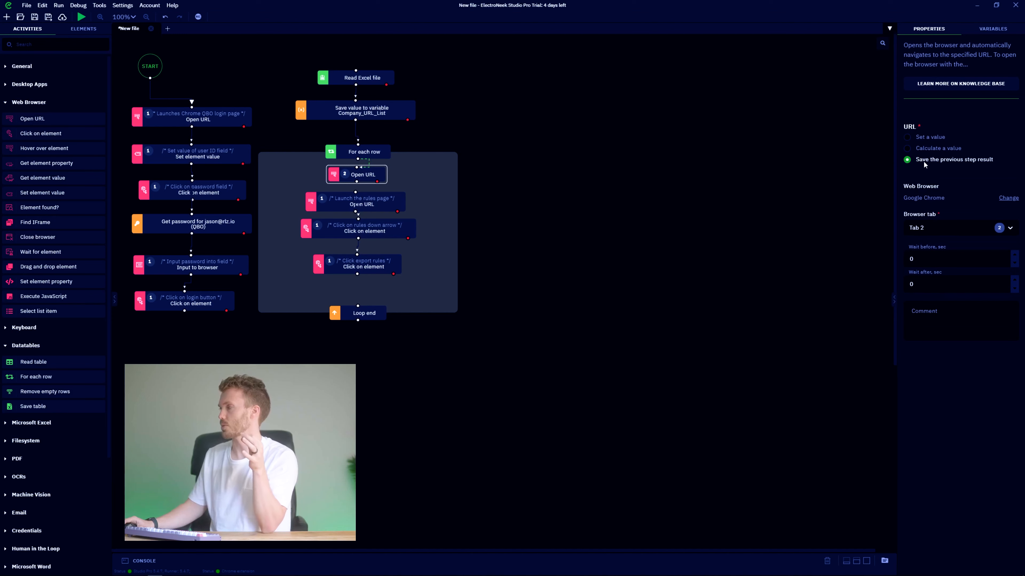
left_click(934, 150)
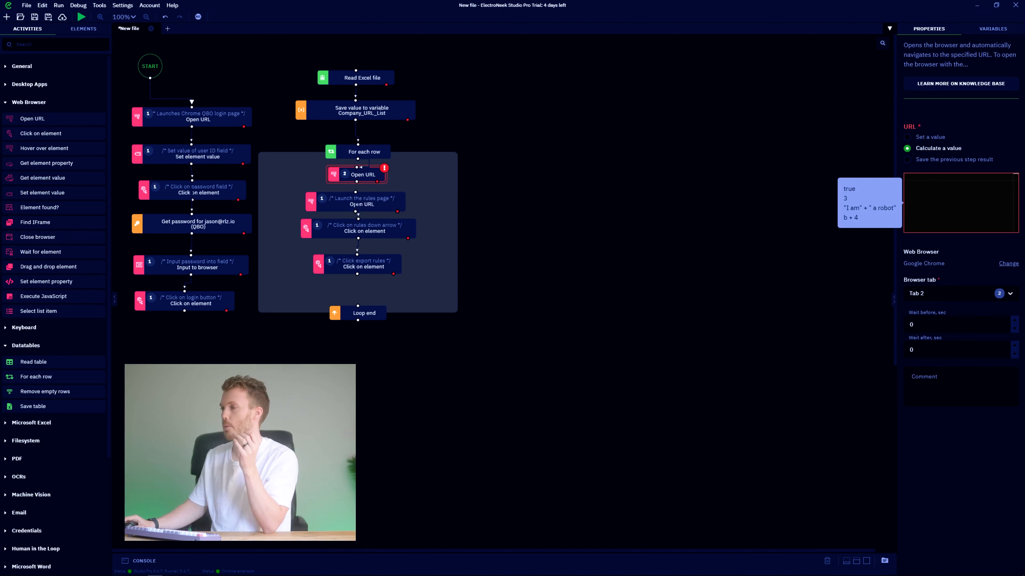
type("launch_url")
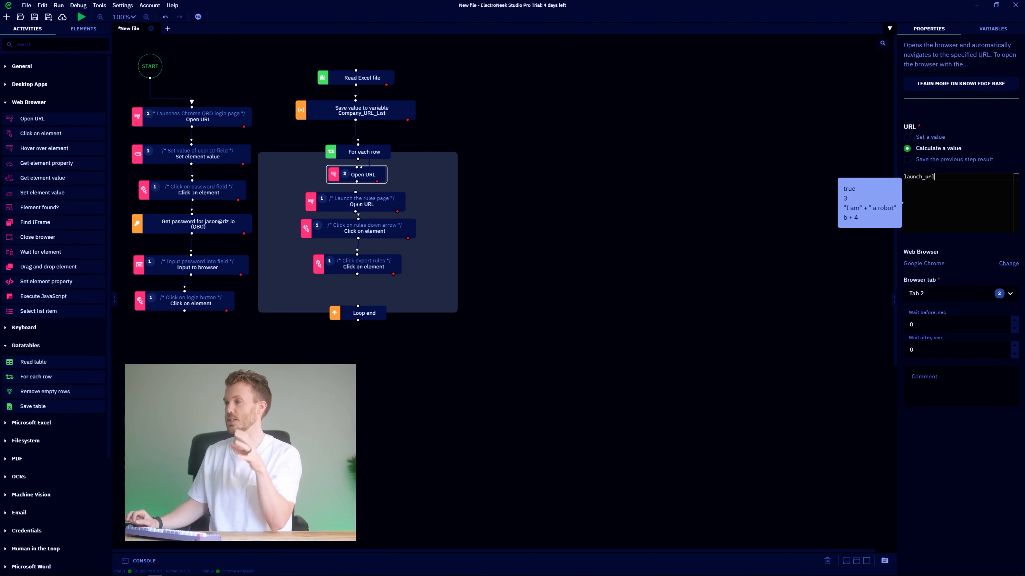
left_click(355, 171)
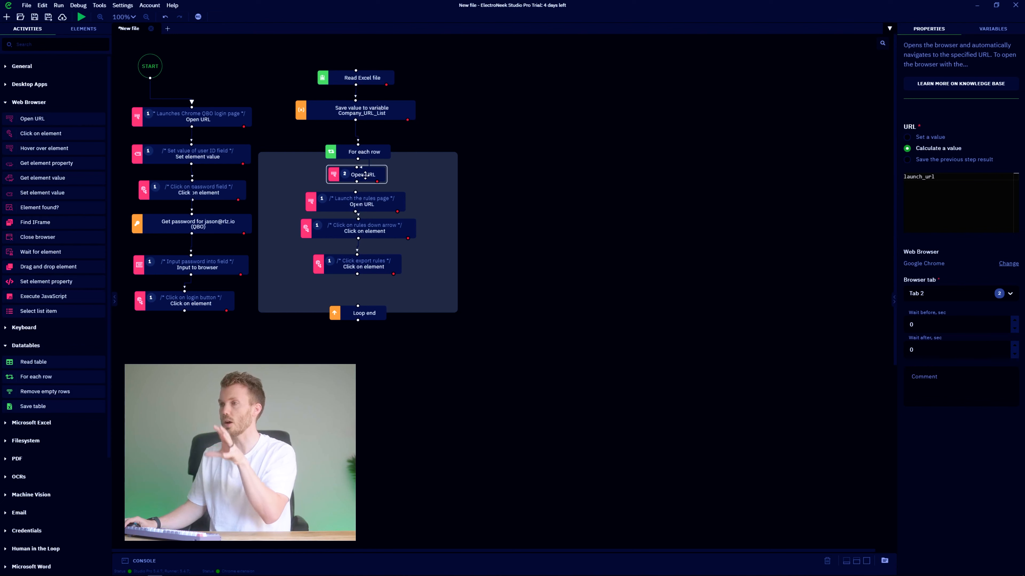
left_click(924, 177)
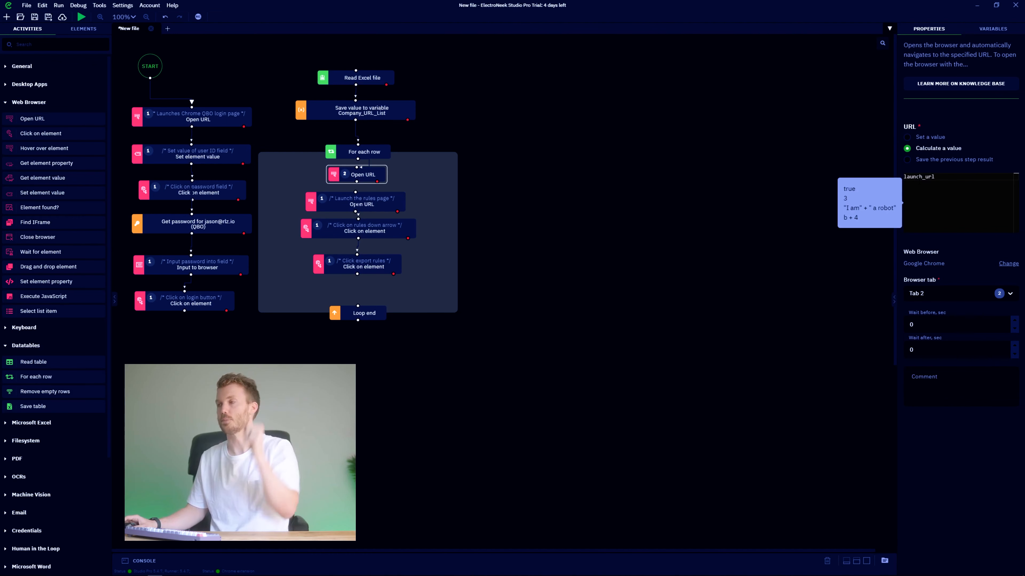
Re-space the loop's rules steps and connect Click export rules to Loop end.
left_click_drag(384, 268, 383, 278)
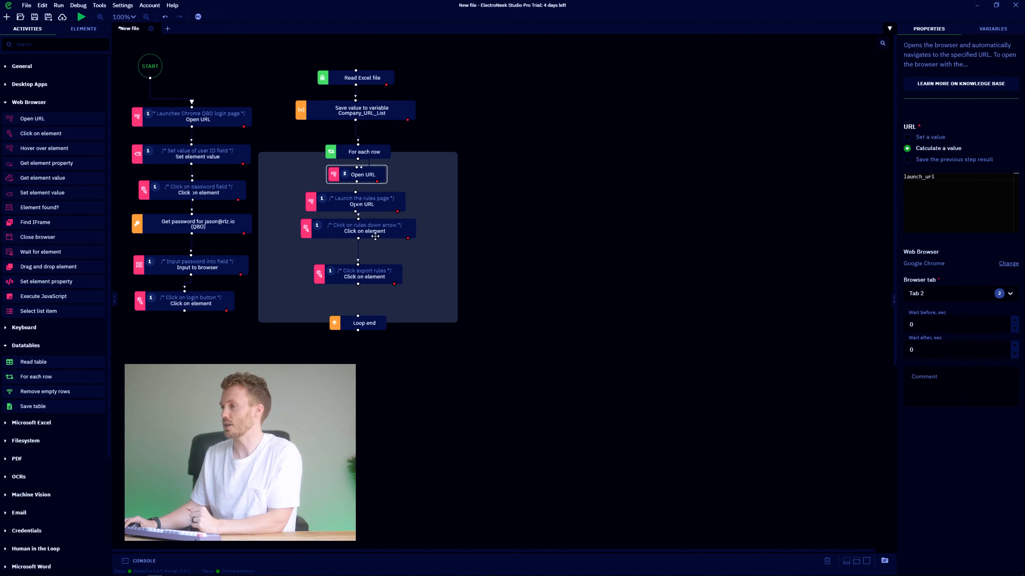
left_click_drag(375, 236, 375, 245)
left_click_drag(375, 206, 374, 212)
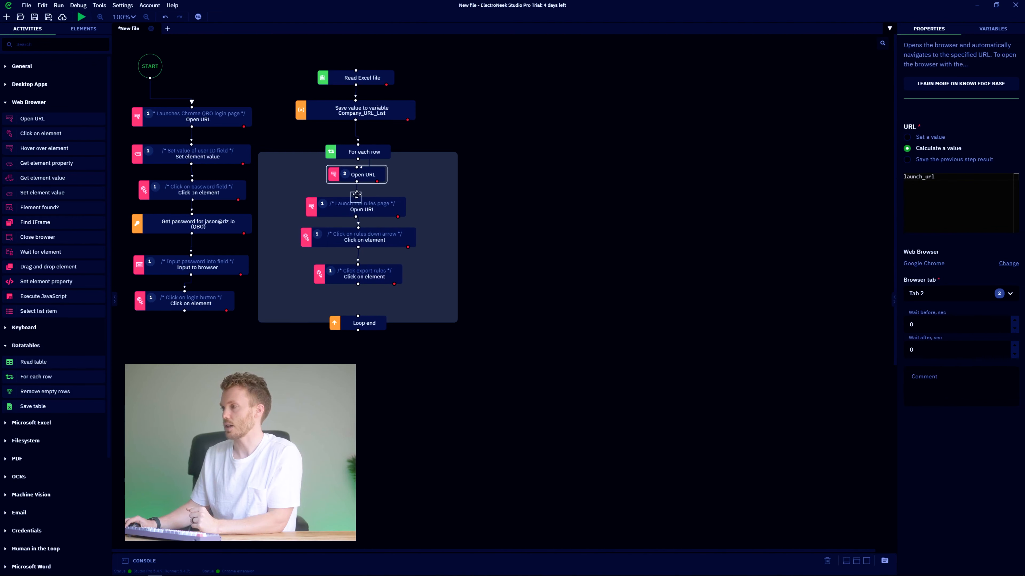
left_click_drag(358, 285, 358, 315)
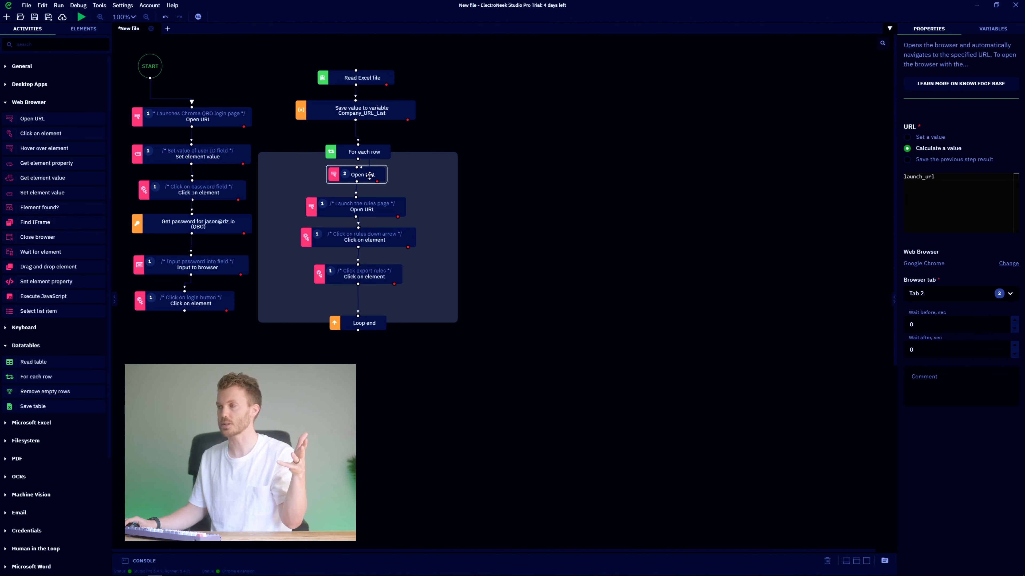
left_click(361, 208)
left_click(363, 238)
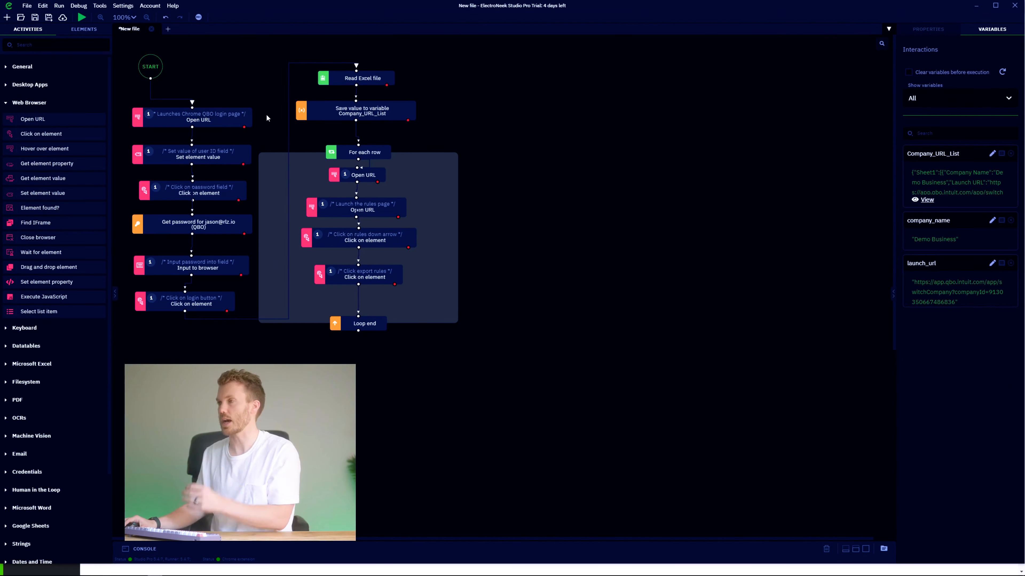
Test-run the bot, review the Open URL and login click steps, and check the variable values.
left_click(82, 17)
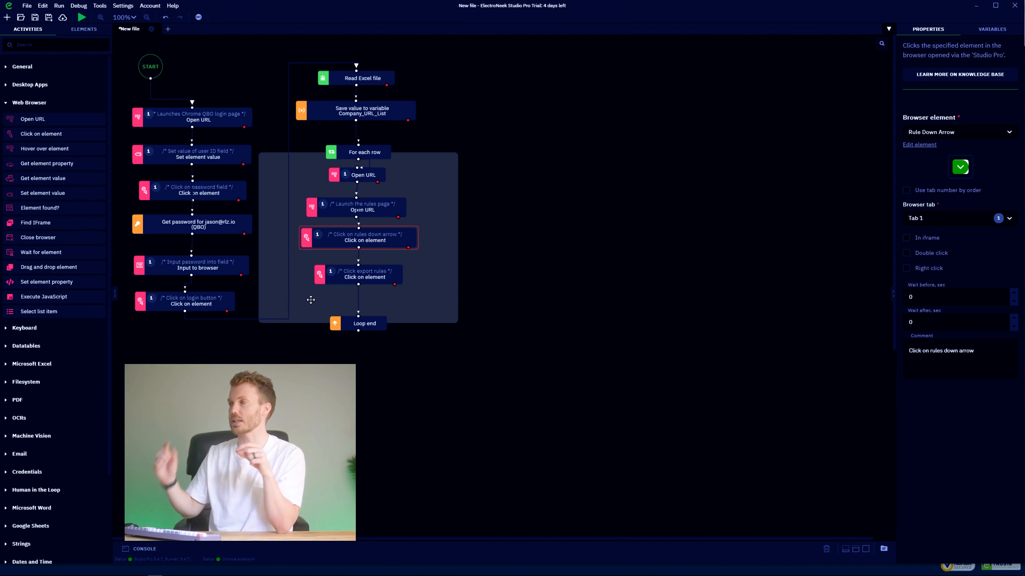
left_click(356, 175)
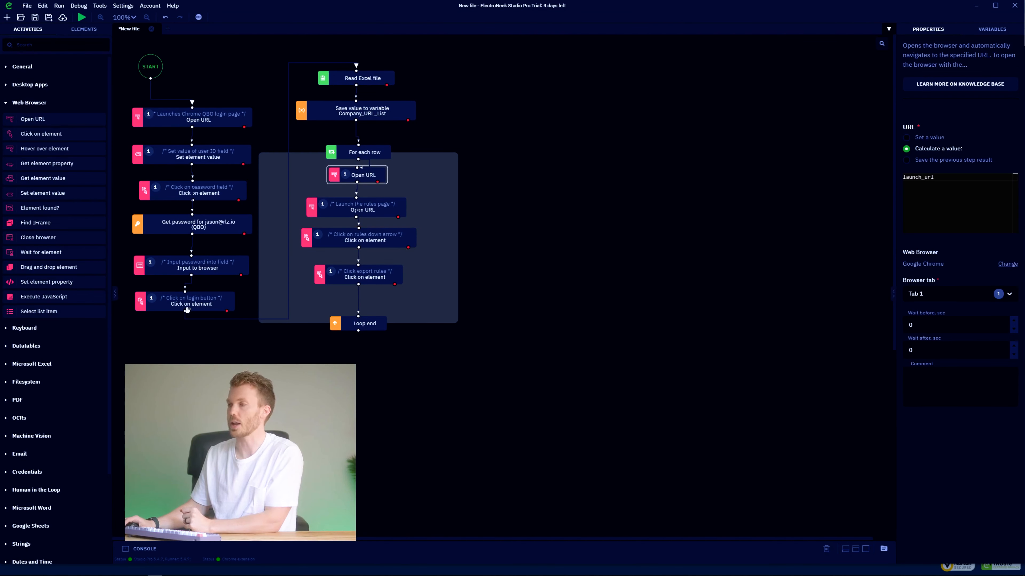
left_click(202, 302)
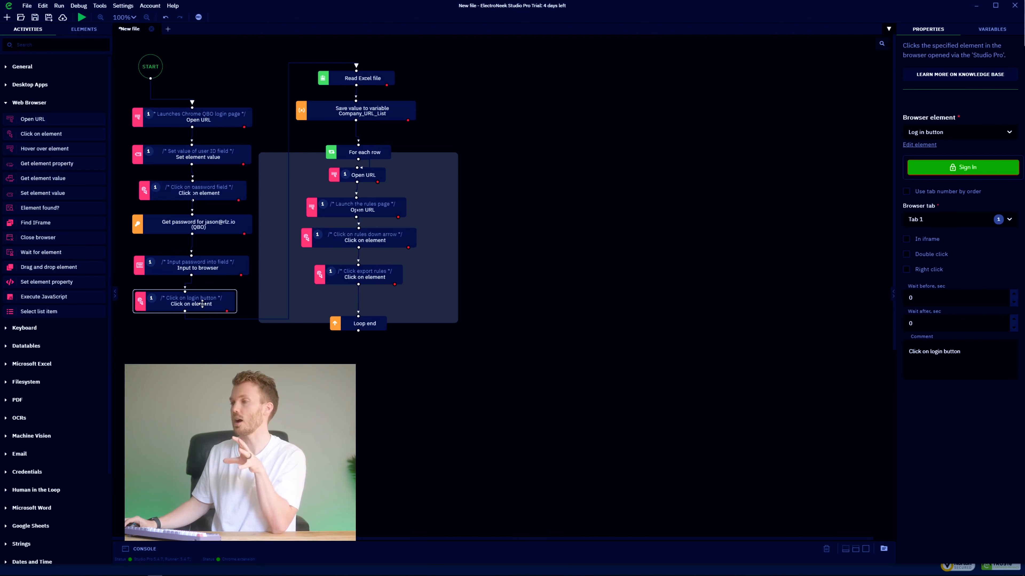
left_click(370, 177)
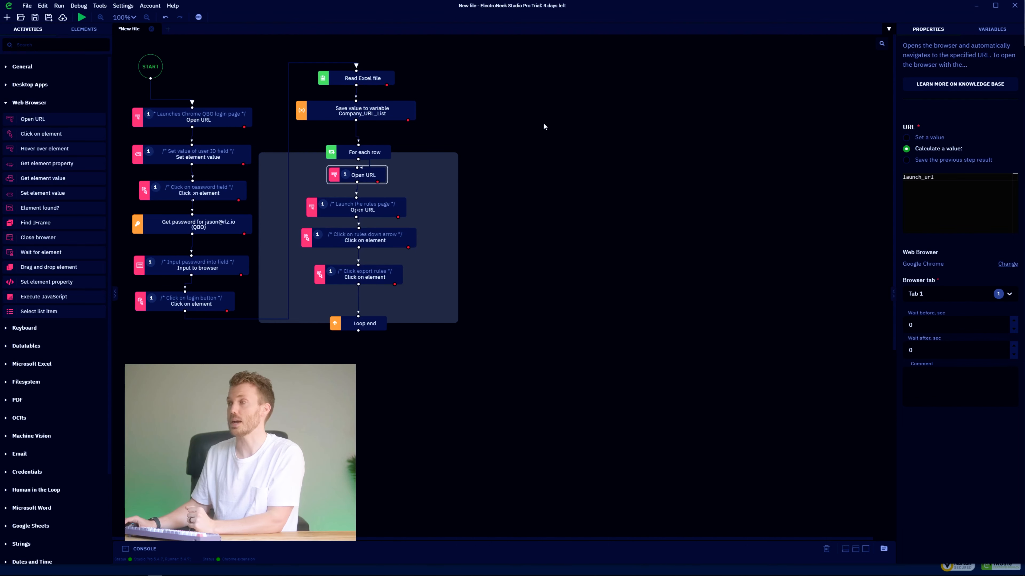
left_click(488, 148)
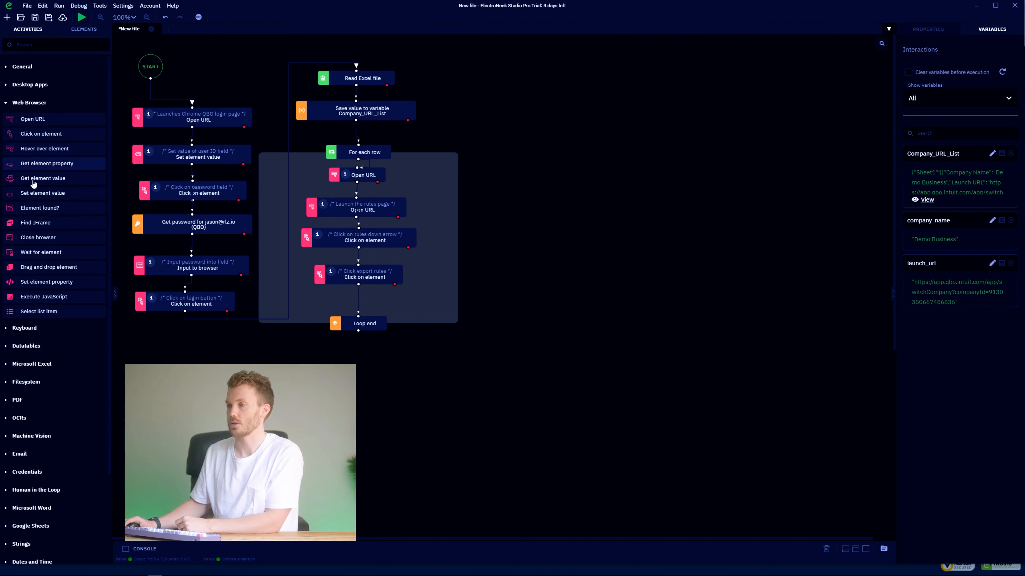
Insert a Wait for element step between the login click and Read Excel file.
left_click_drag(38, 257, 355, 40)
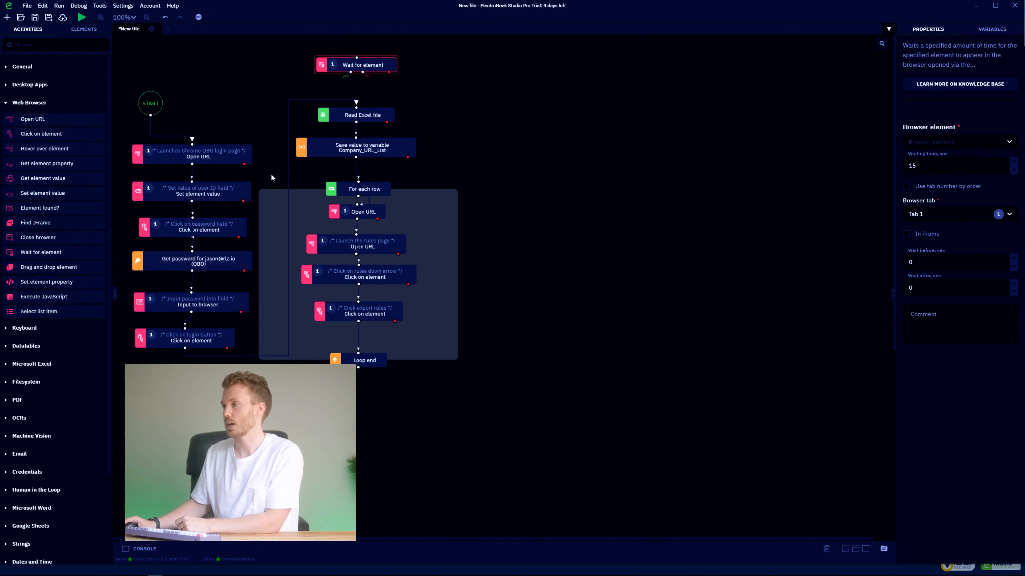
left_click(195, 356)
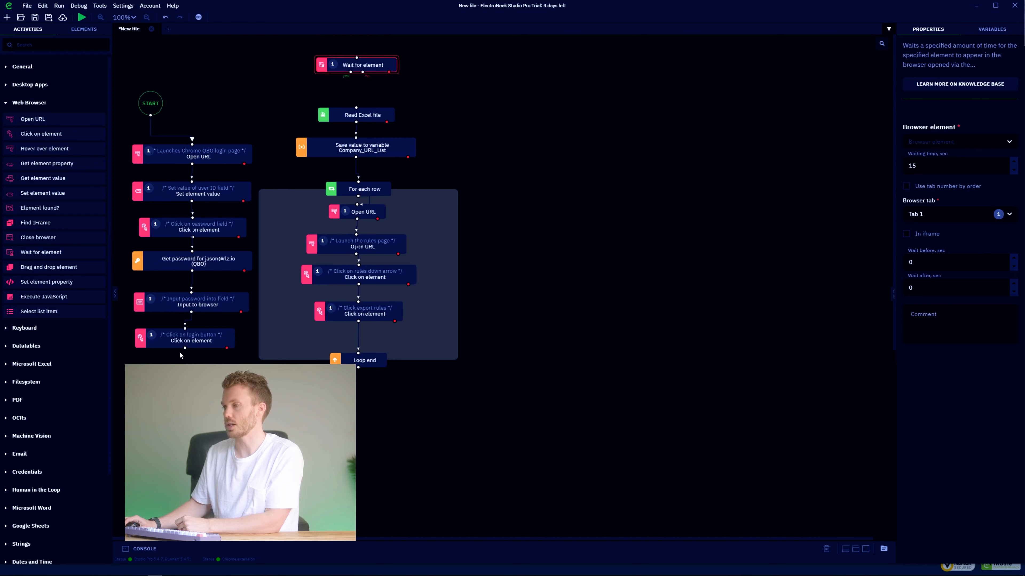
left_click_drag(185, 348, 350, 48)
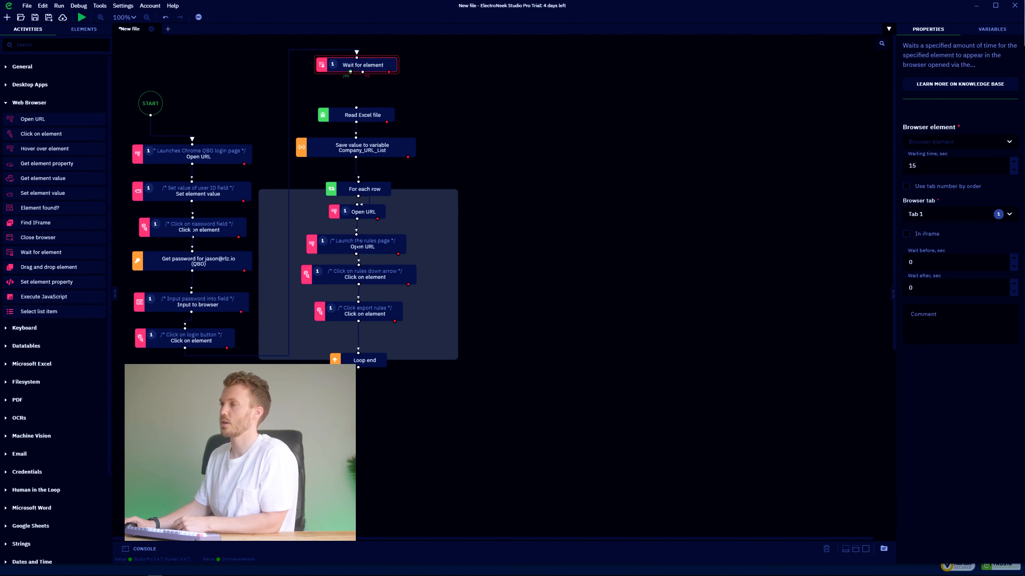
scroll(443, 151, "up", 1)
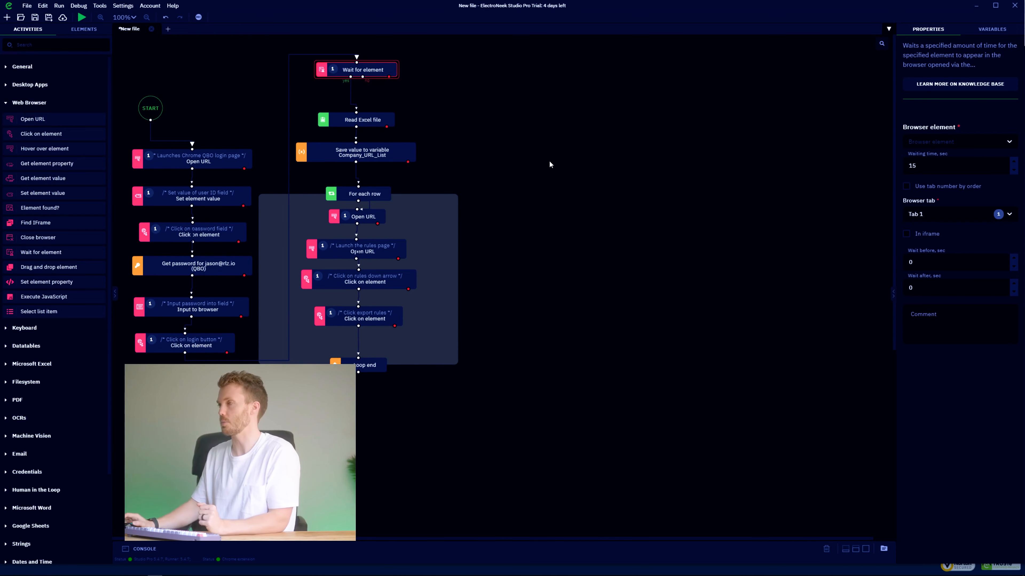
key("super+Up")
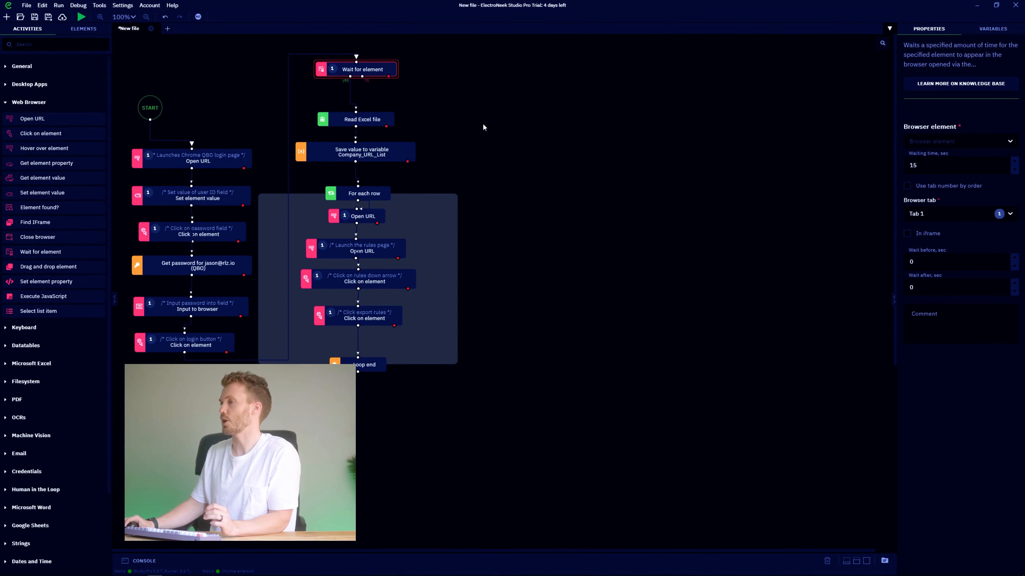
left_click_drag(379, 67, 381, 82)
left_click(1004, 143)
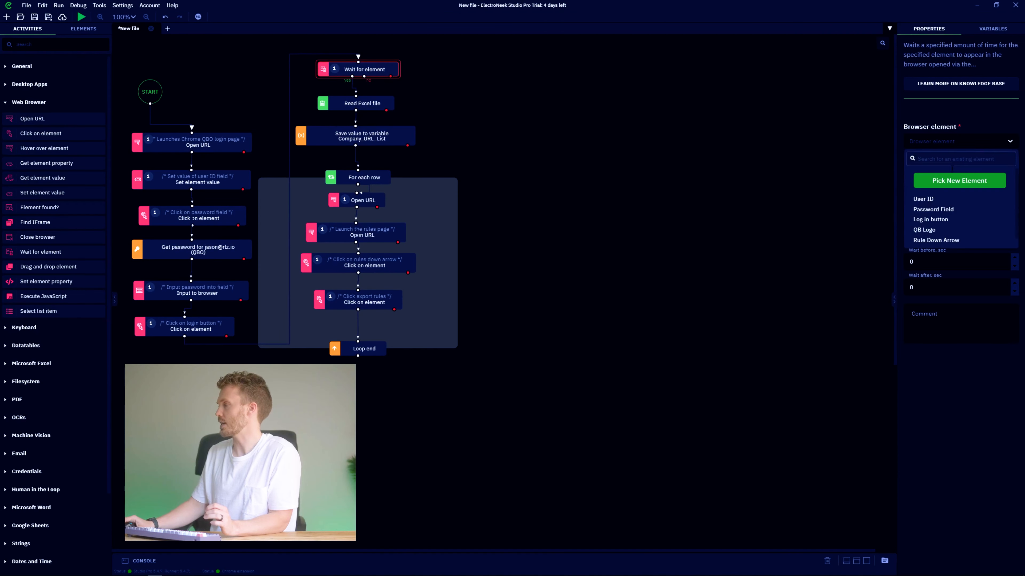
Capture the QuickBooks firm title heading as the wait element named 'J', then rerun the bot.
left_click(962, 184)
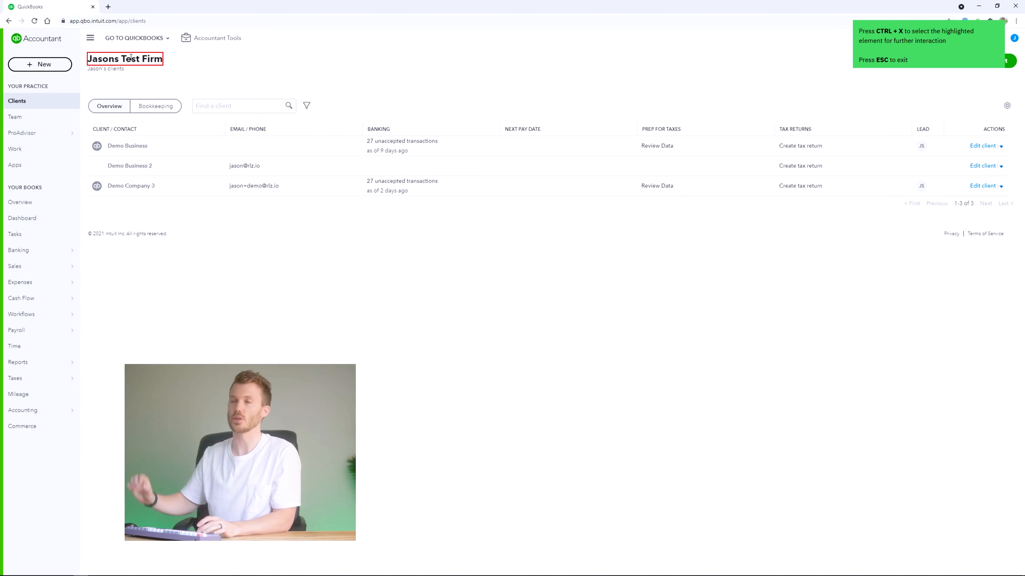
key("ctrl+x")
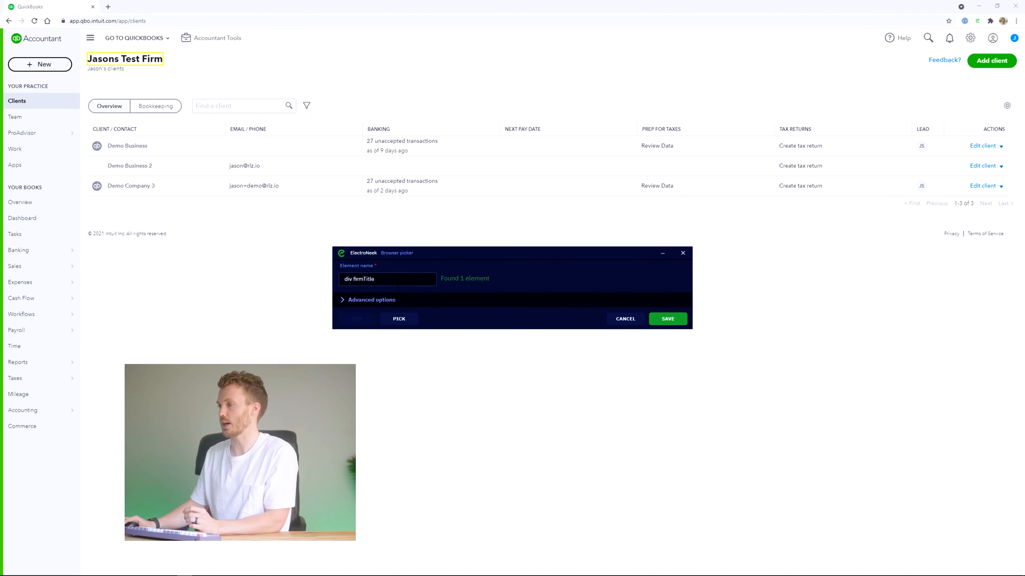
key("ctrl+a")
type("J")
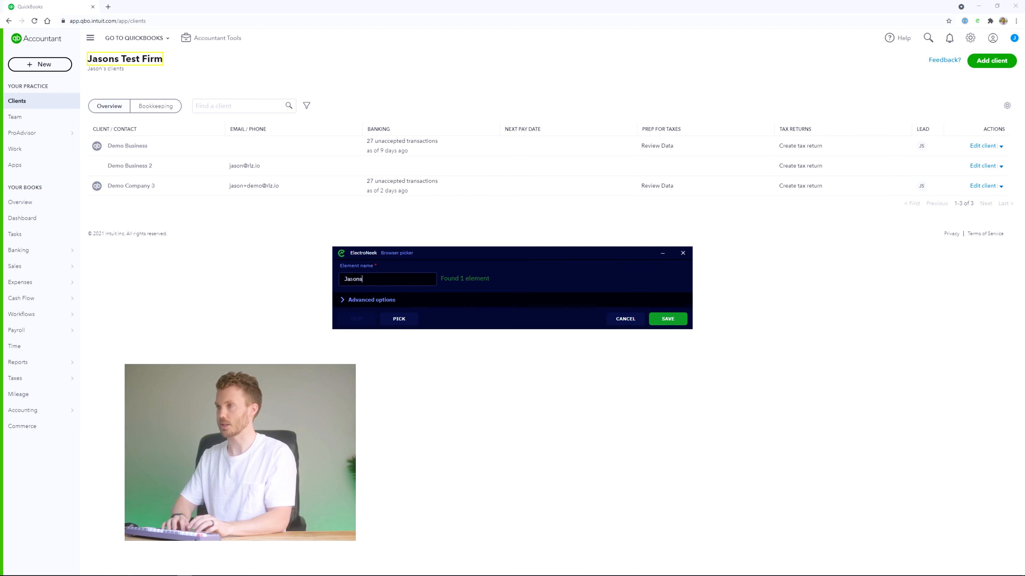
left_click(667, 319)
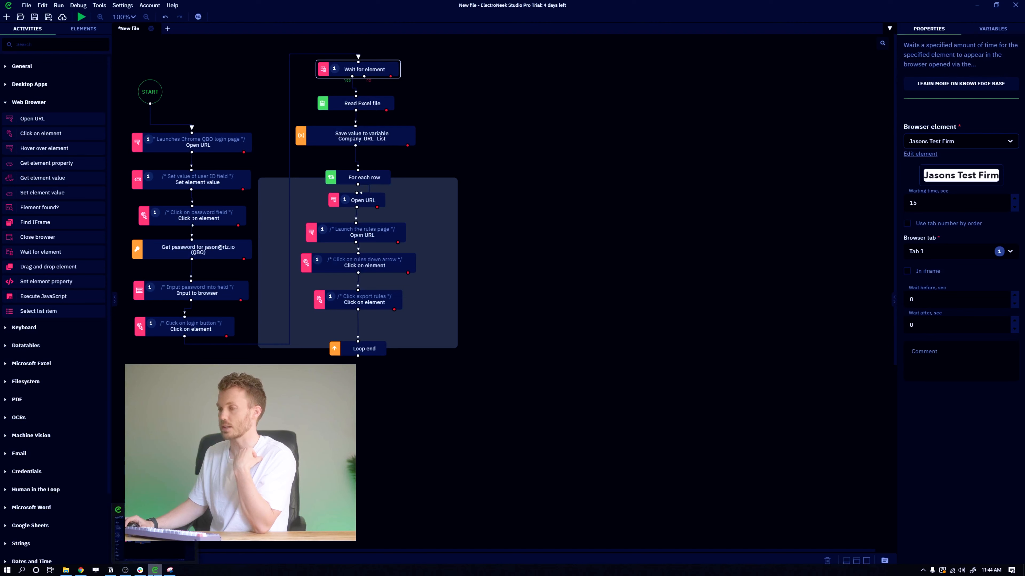
left_click(81, 17)
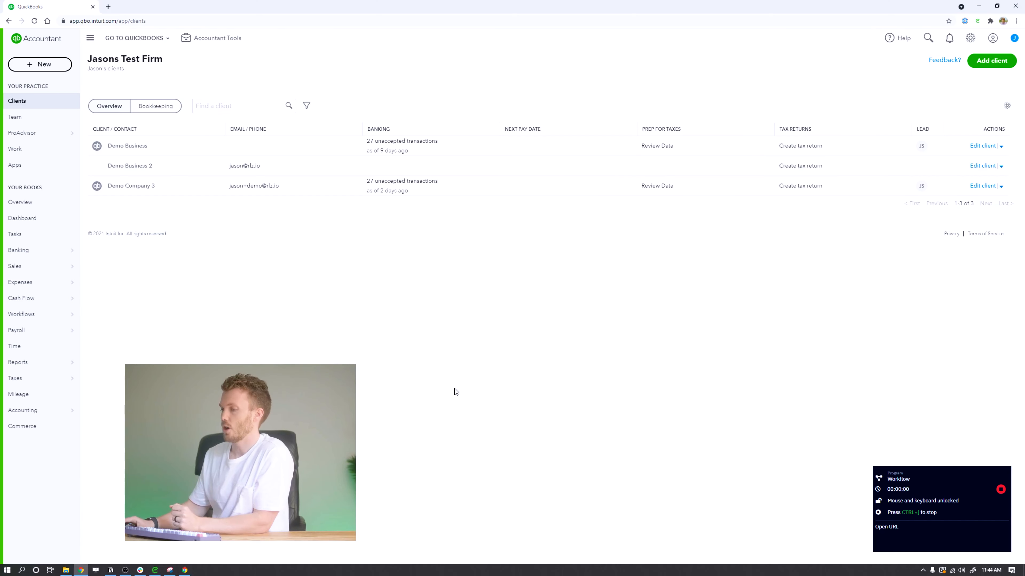